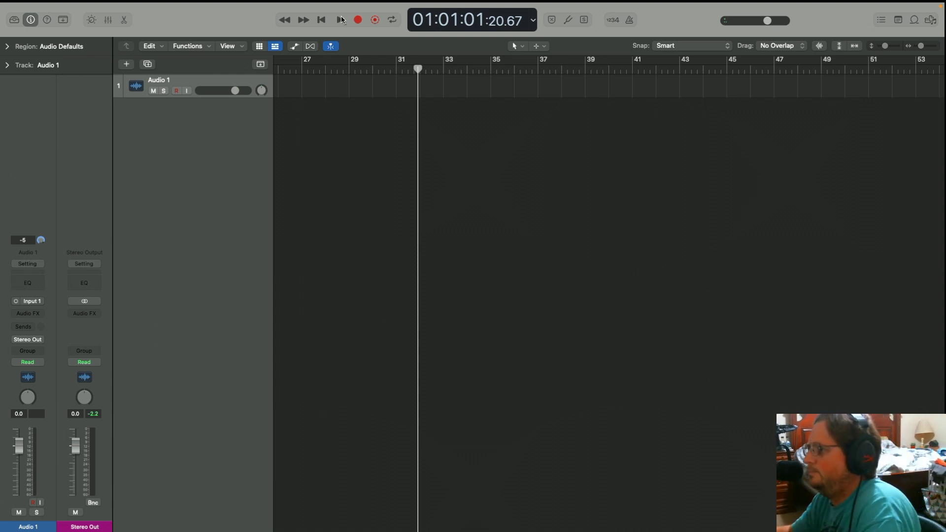
Step: Record a voice take on the Audio 1 track from the start of the project
click(321, 20)
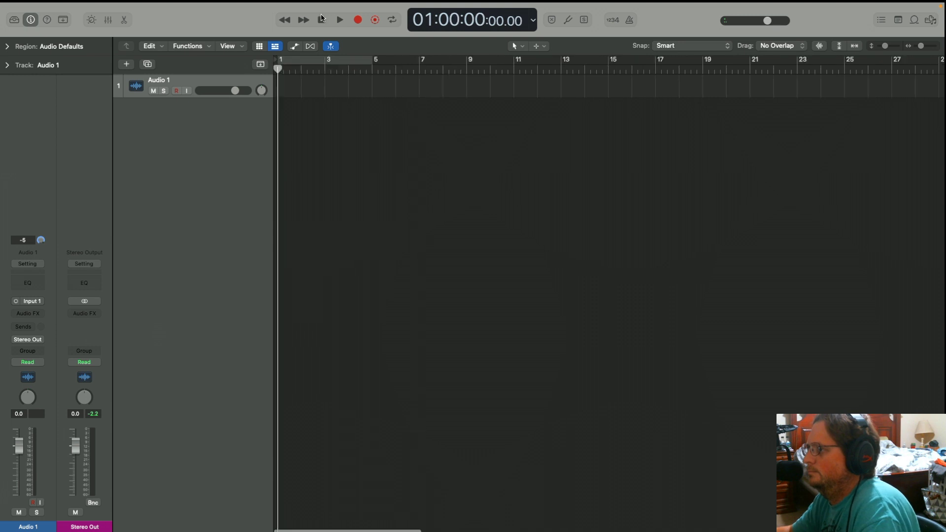
click(359, 19)
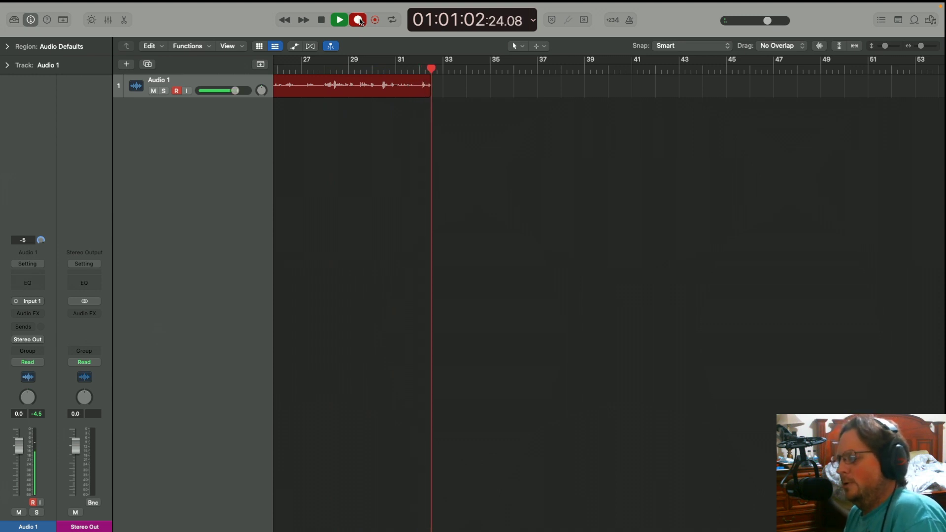
key(space)
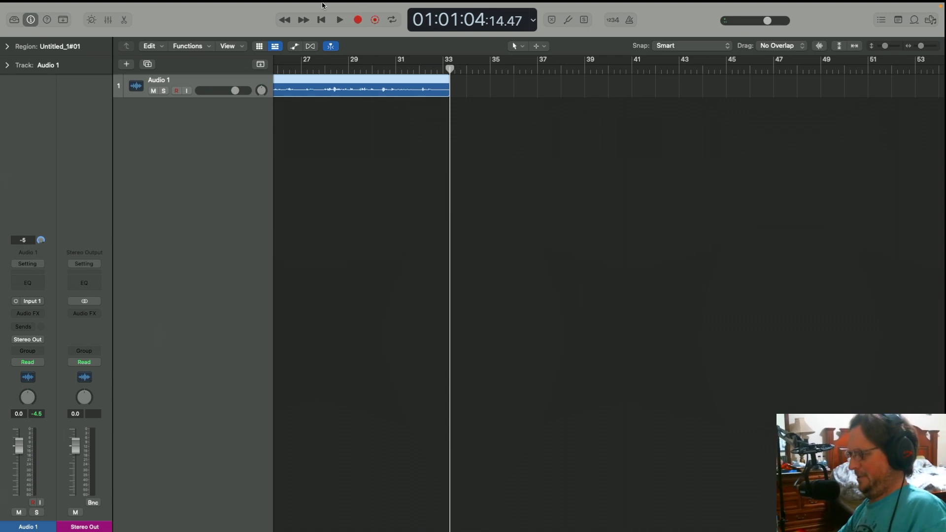
Step: Play back the end of the recorded take and set the playhead to 01:00:58:12.40
click(379, 69)
key(space)
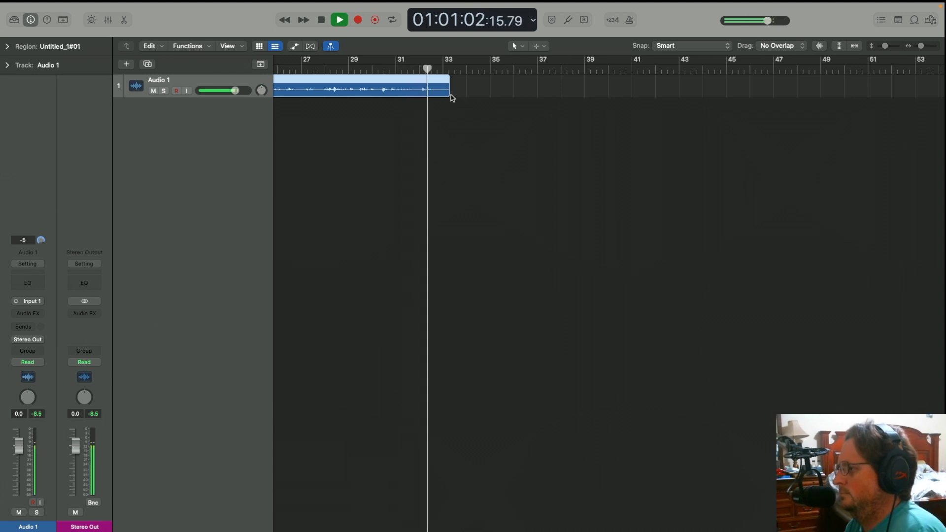
key(space)
click(390, 70)
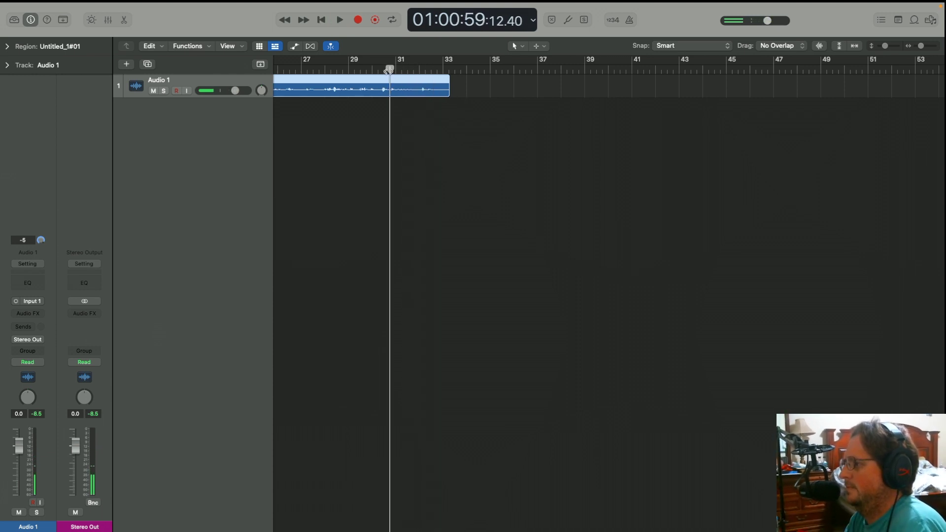
drag(389, 69, 378, 69)
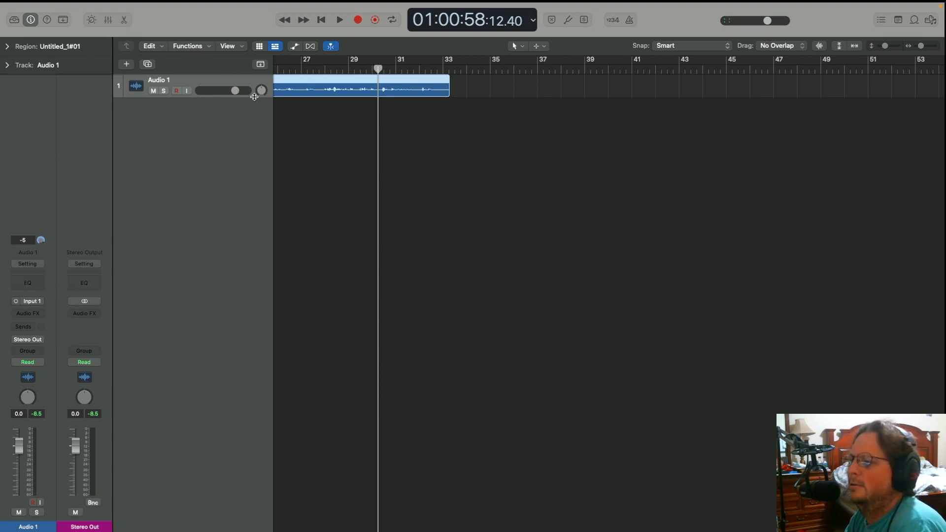
Step: Increase the height of the Audio 1 track and show its volume automation
drag(254, 97, 253, 171)
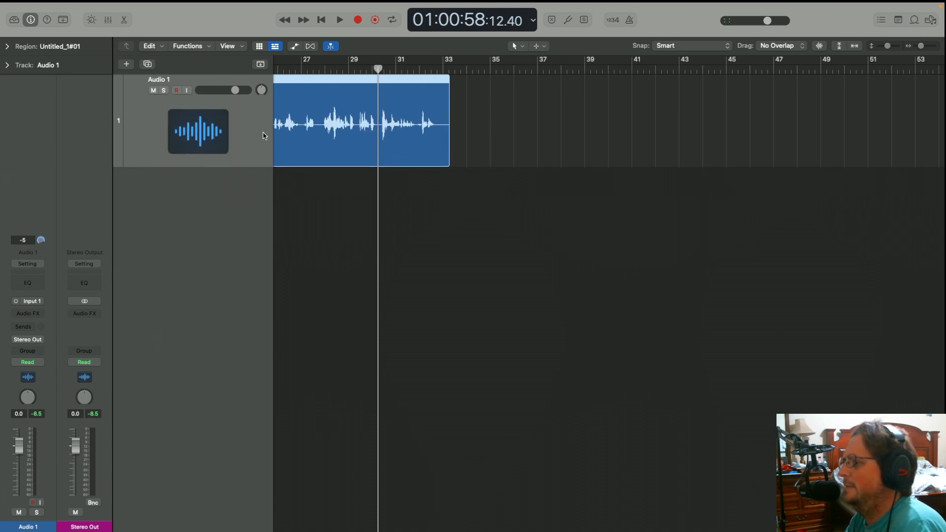
click(296, 48)
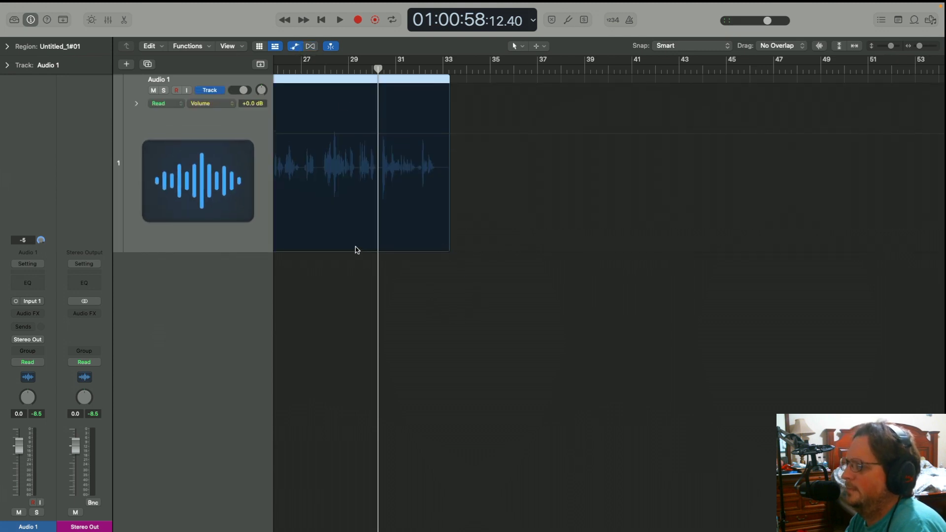
Step: Audition the end of the take, split it at 01:00:58:15.50 and delete the part after the cut
key(space)
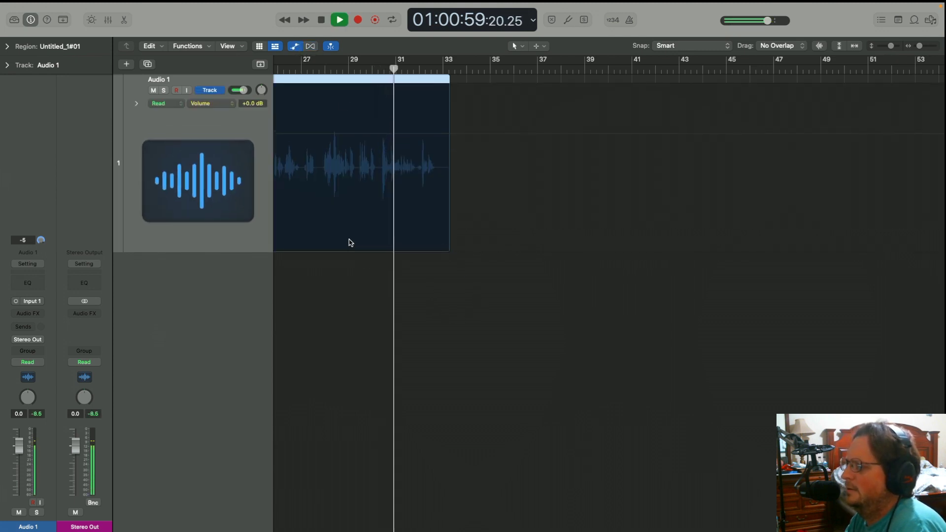
scroll(353, 236, up, 5)
scroll(352, 237, down, 2)
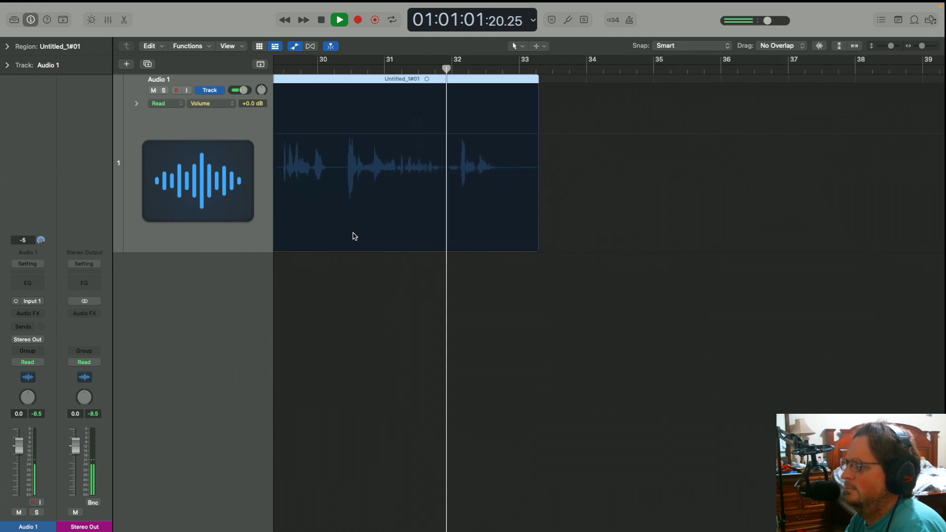
scroll(354, 237, left, 4)
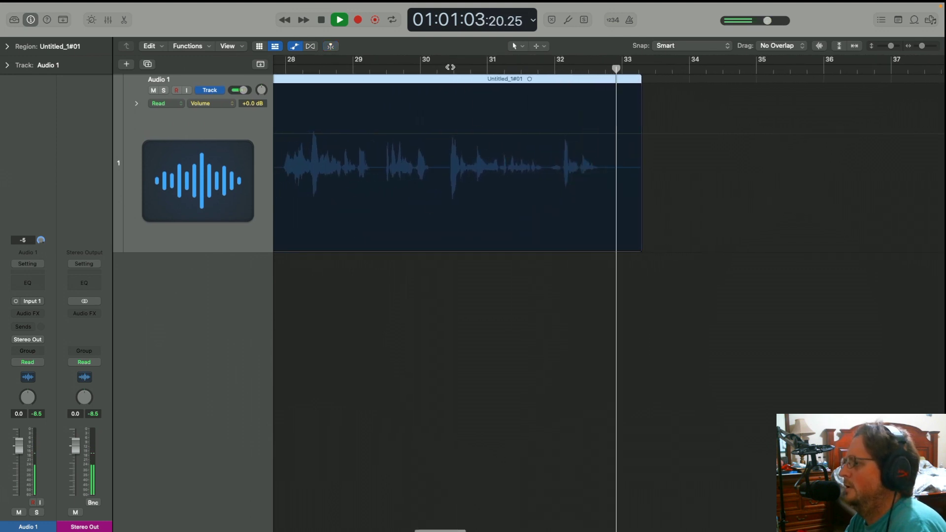
click(450, 67)
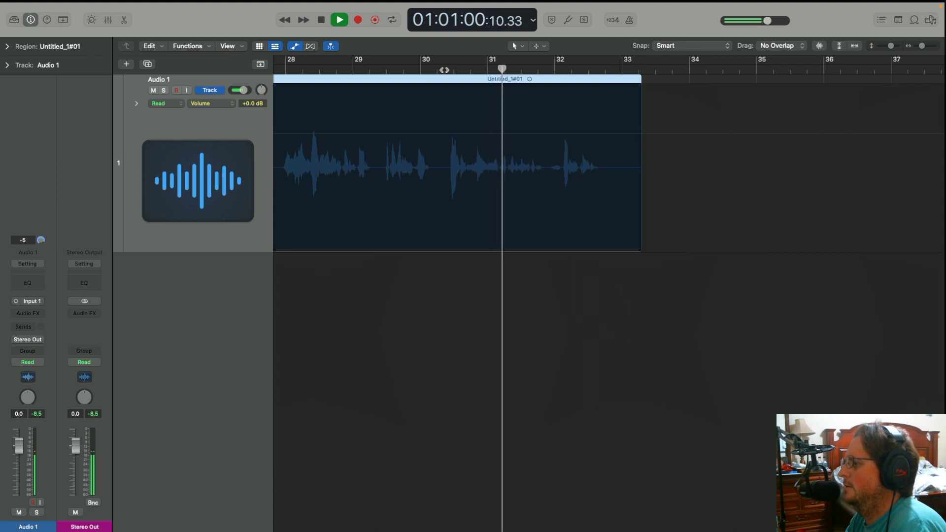
click(442, 69)
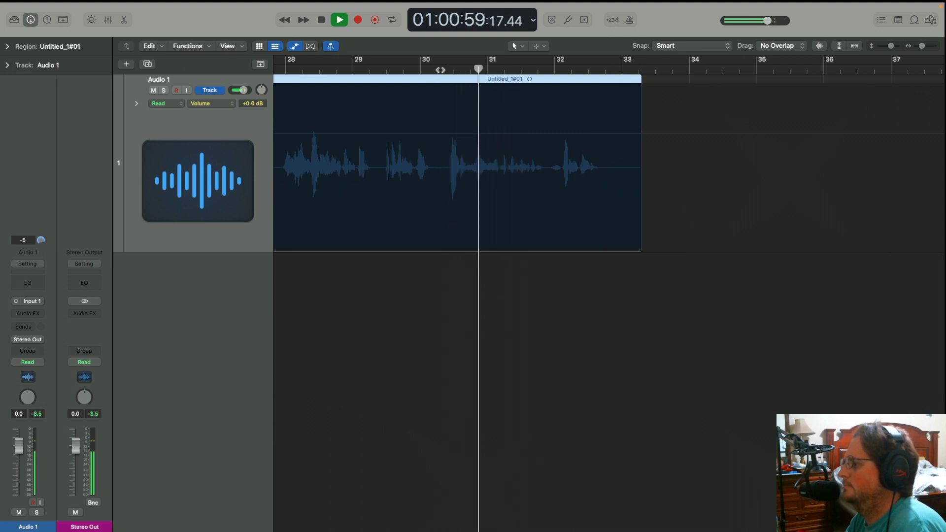
key(space)
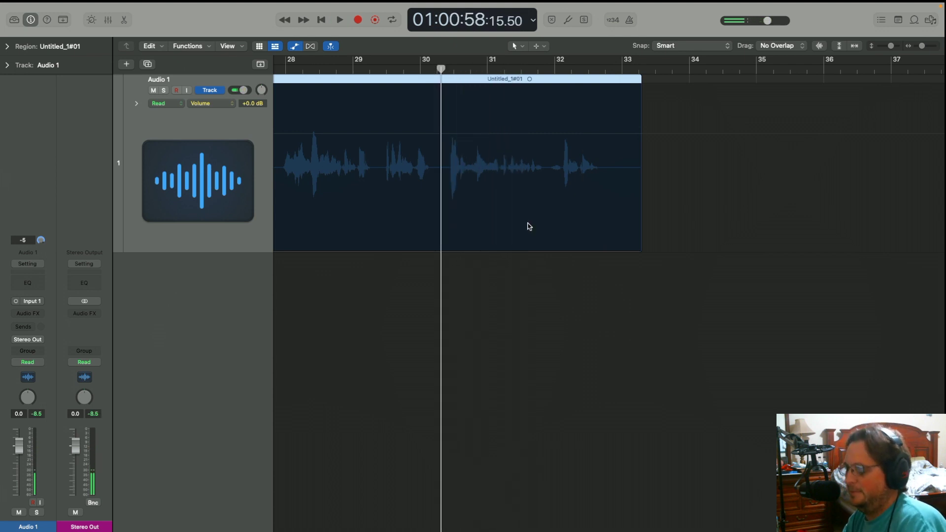
key(super+t)
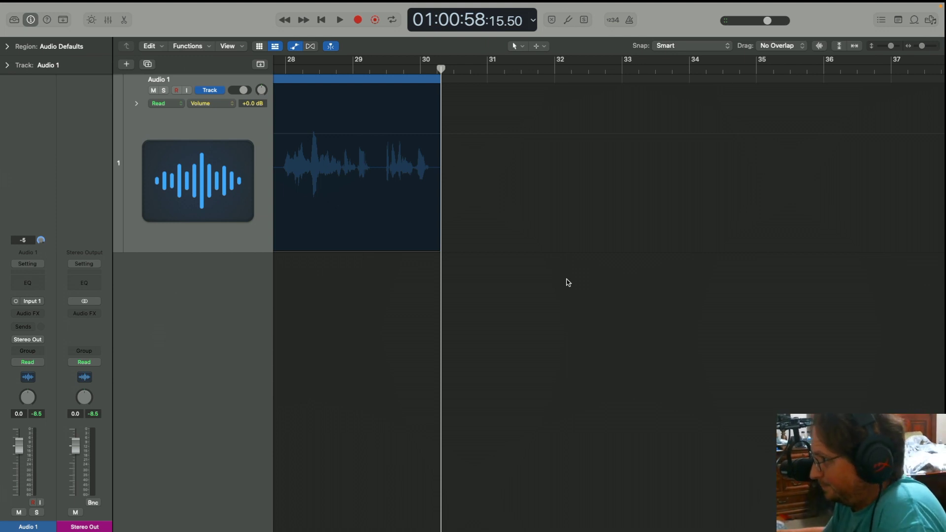
Step: Record a continuation on Audio 1 starting at the cut point
key(r)
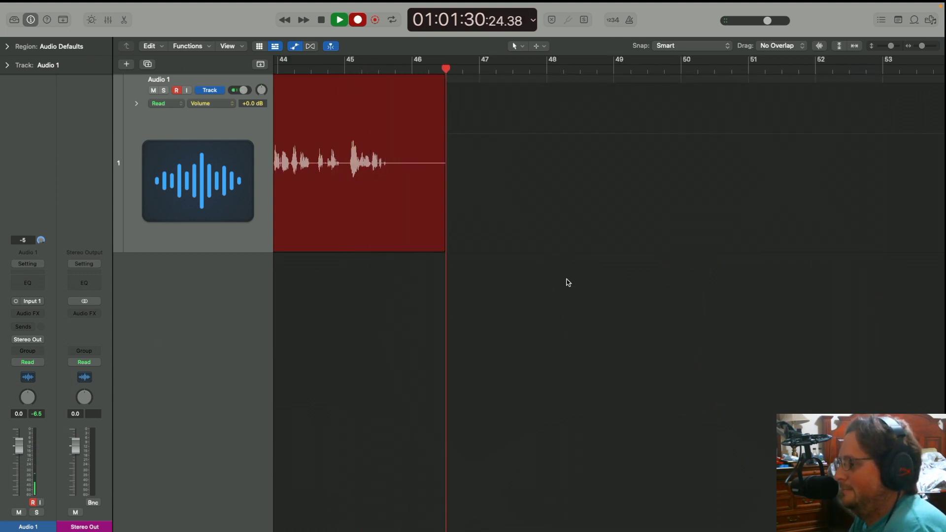
key(space)
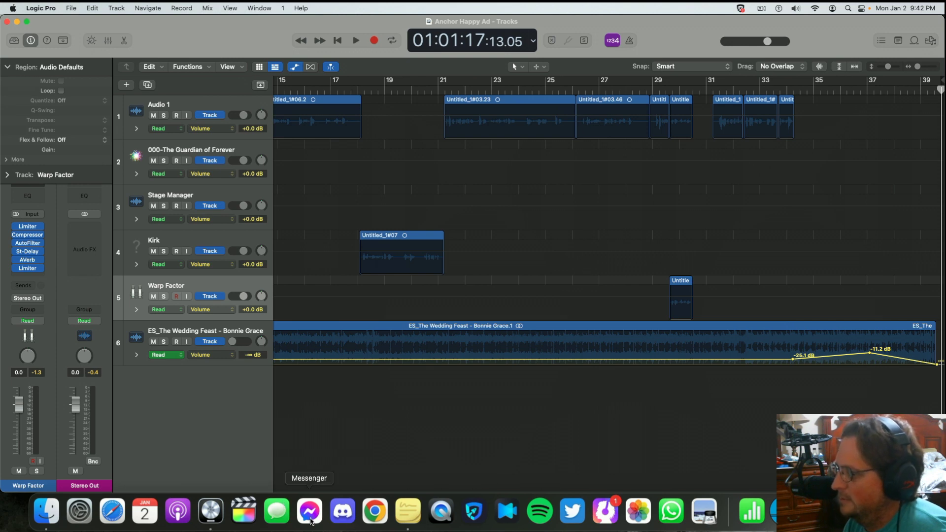
Step: Return to the single-track voice project and delete the continuation region together with its audio file on disk
click(219, 515)
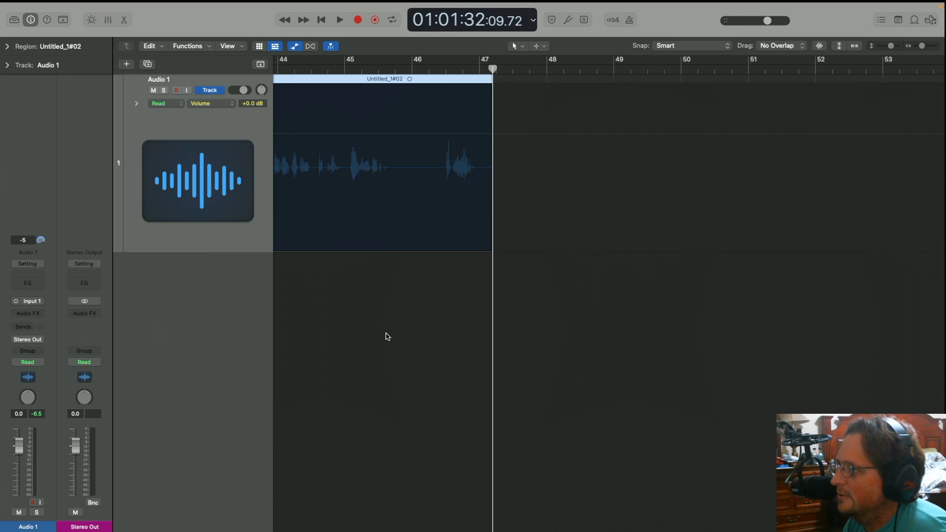
key(super+Left)
scroll(376, 360, left, 15)
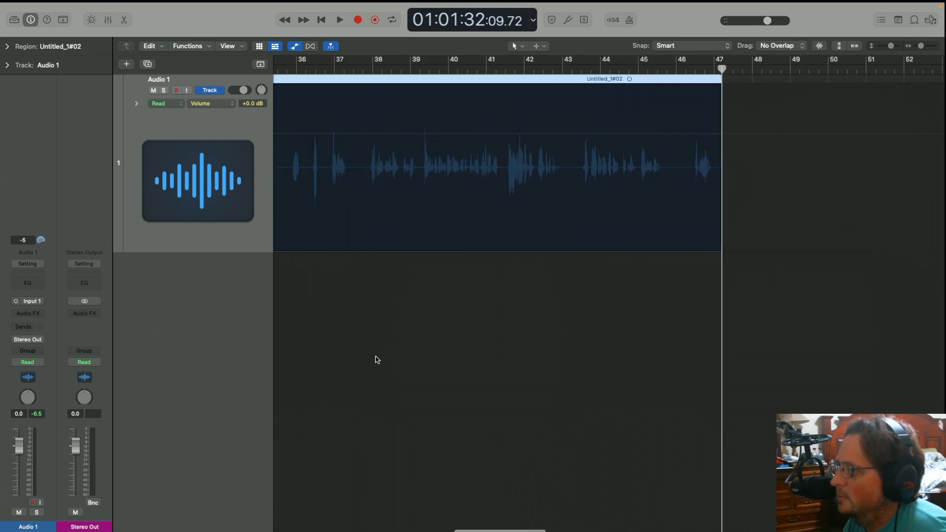
key(super+Left)
key(super+Left)
key(super+Left)
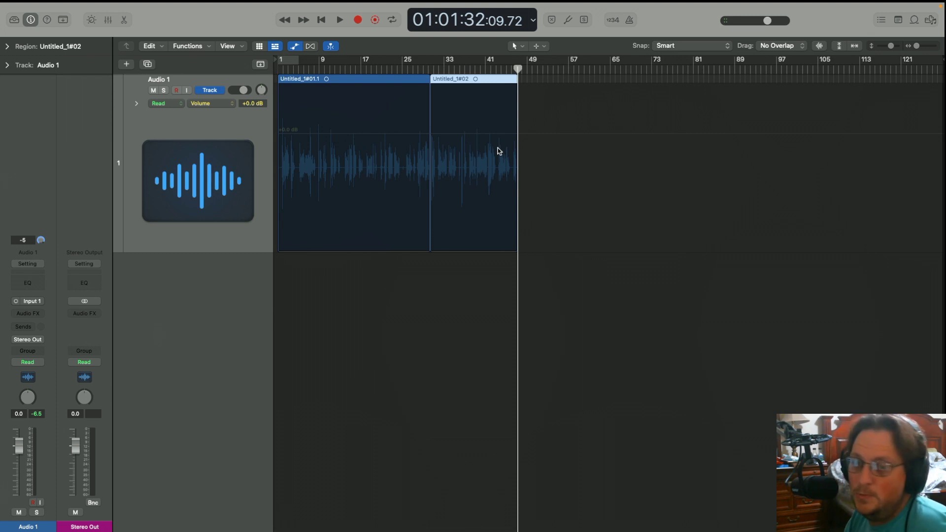
key(BackSpace)
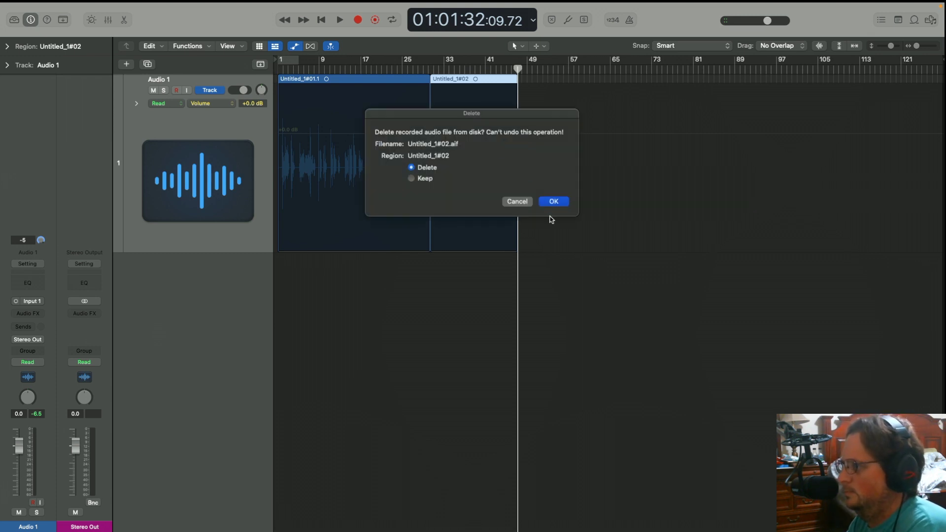
click(553, 202)
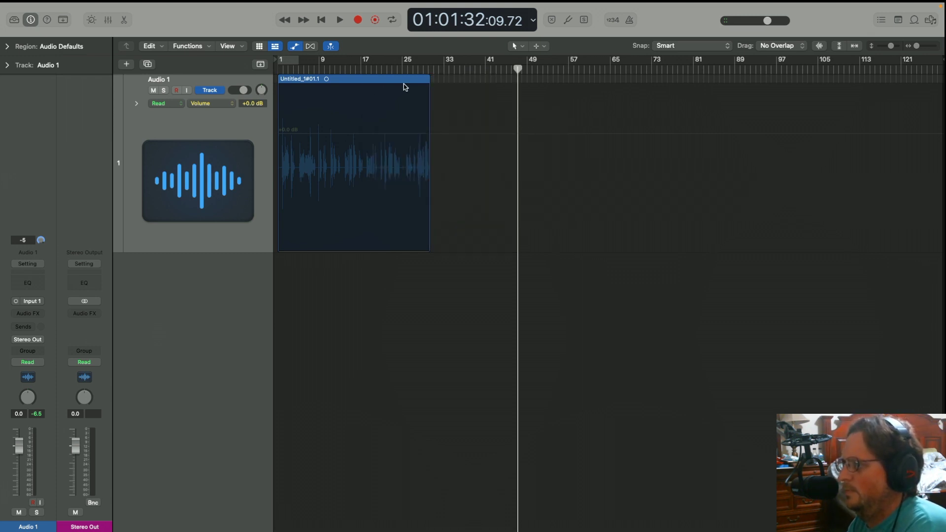
Step: Delete the remaining first take from Audio 1 together with its audio file on disk
click(432, 69)
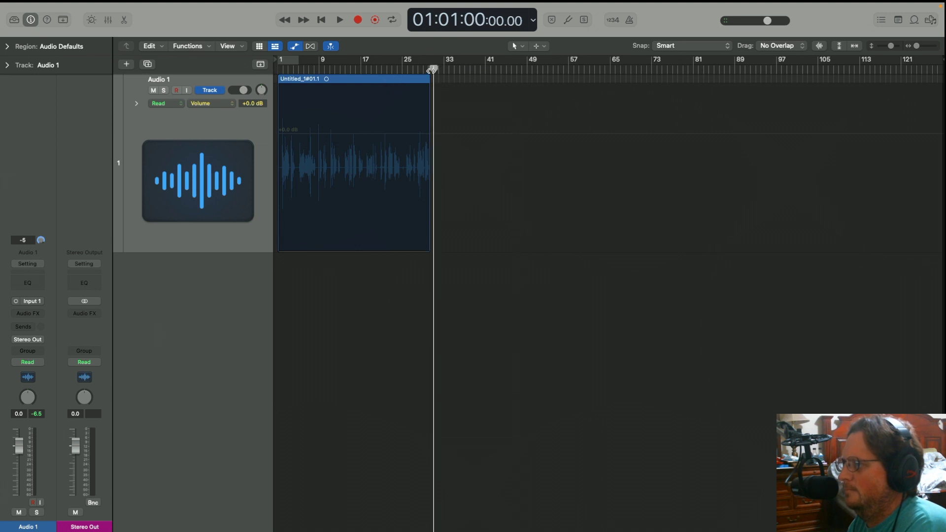
drag(432, 69, 429, 70)
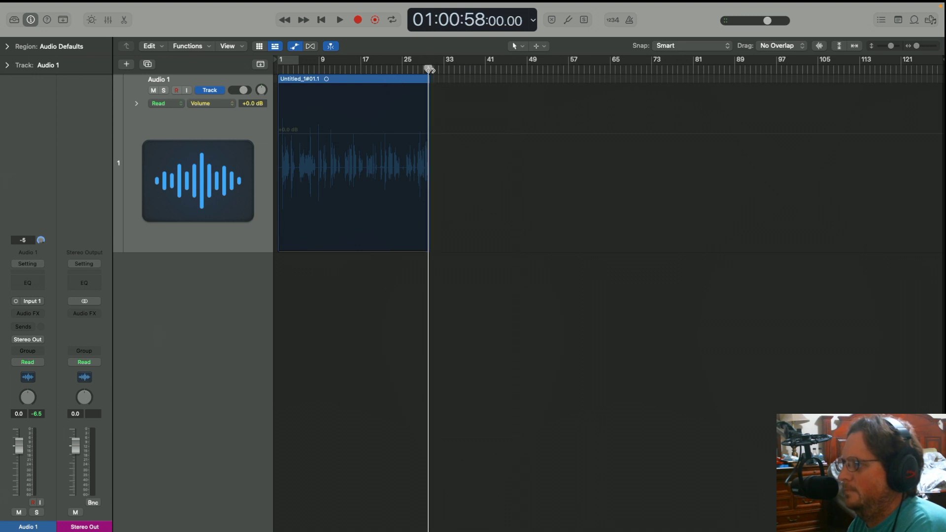
click(412, 79)
key(Delete)
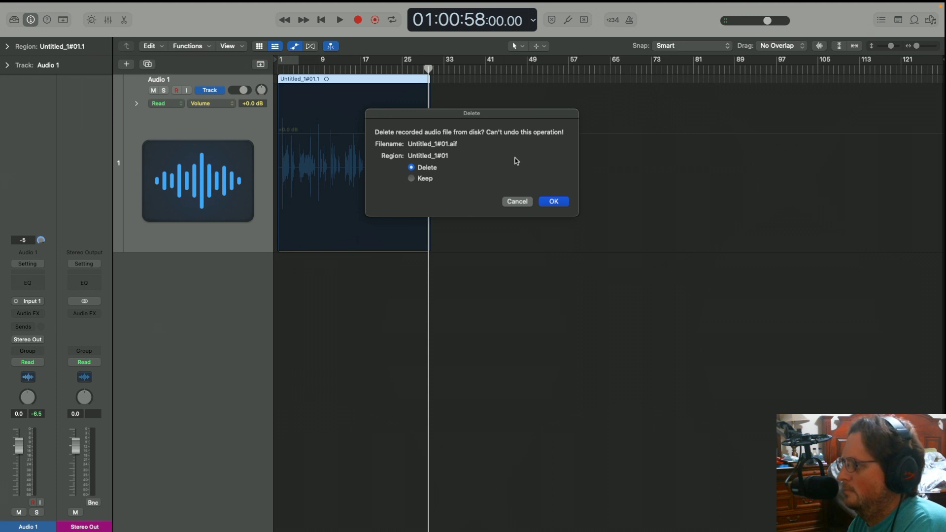
click(565, 203)
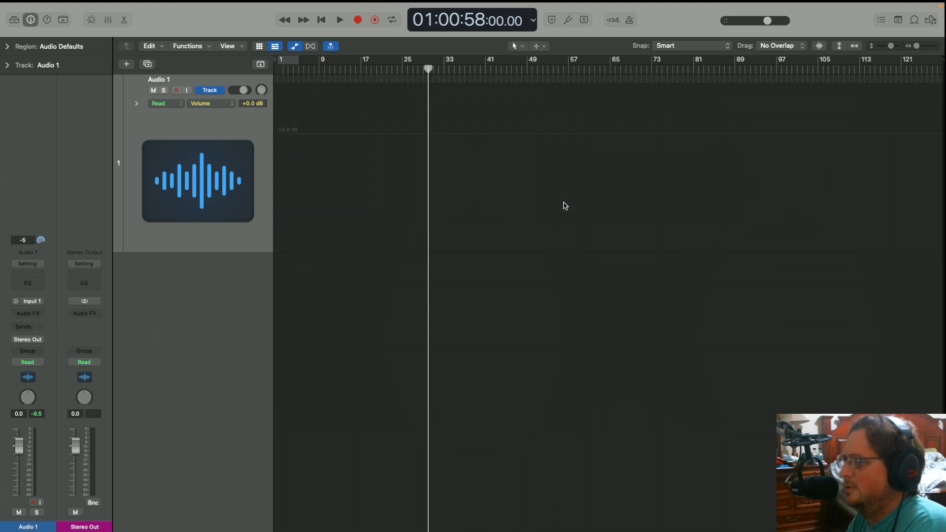
Step: Record another take from the project start, then delete it together with its audio file on disk
click(279, 70)
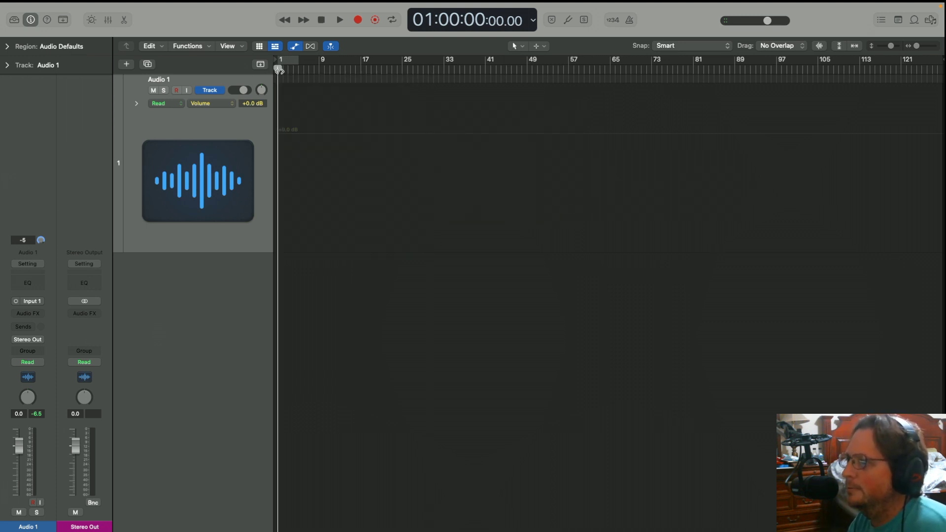
click(358, 20)
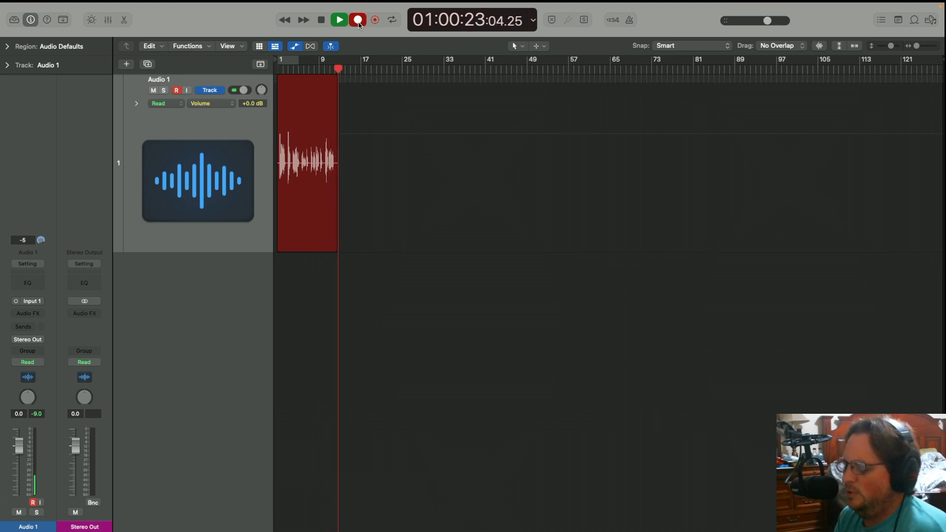
key(space)
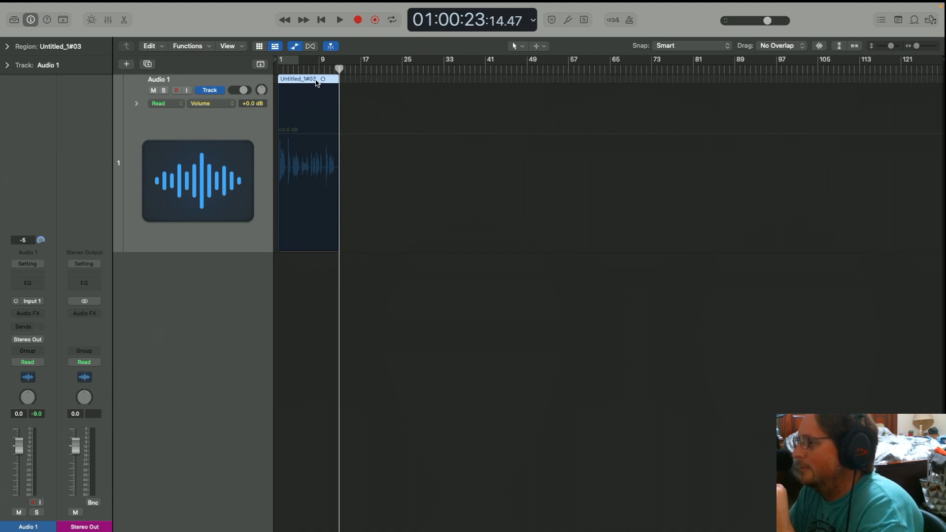
key(Delete)
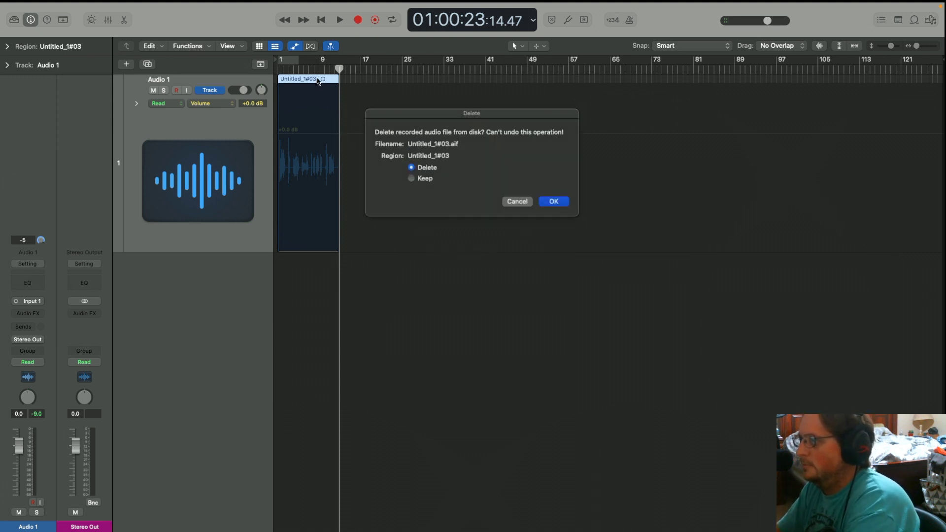
click(555, 202)
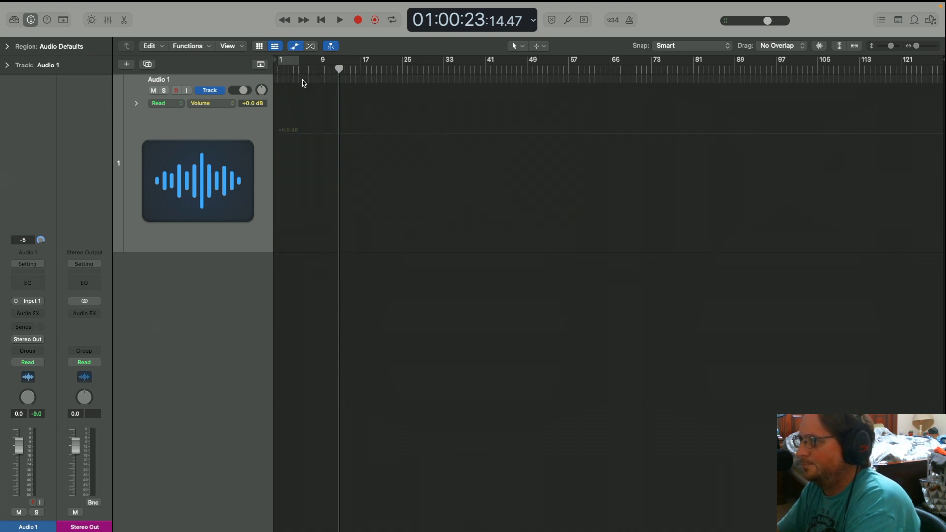
Step: Record a new voice take on Audio 1 from the project start and return the playhead to the beginning
click(278, 71)
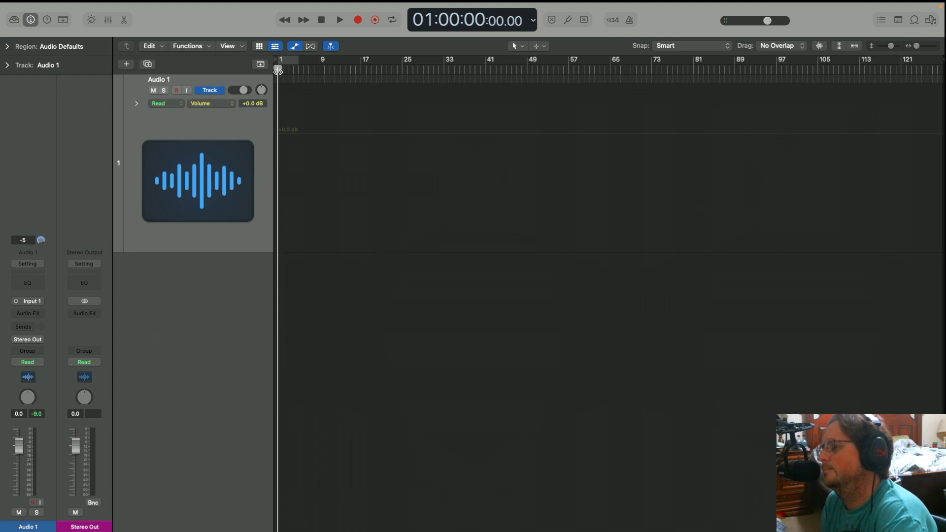
key(r)
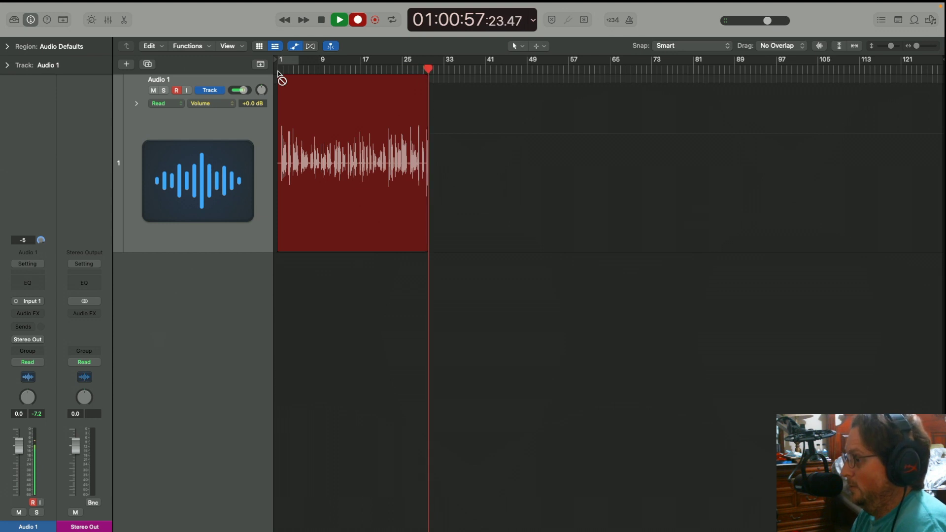
key(space)
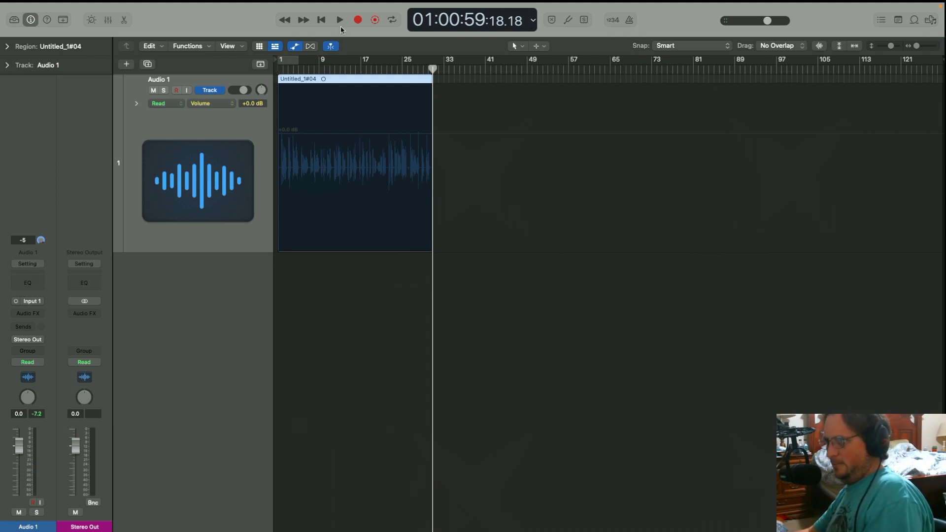
click(322, 20)
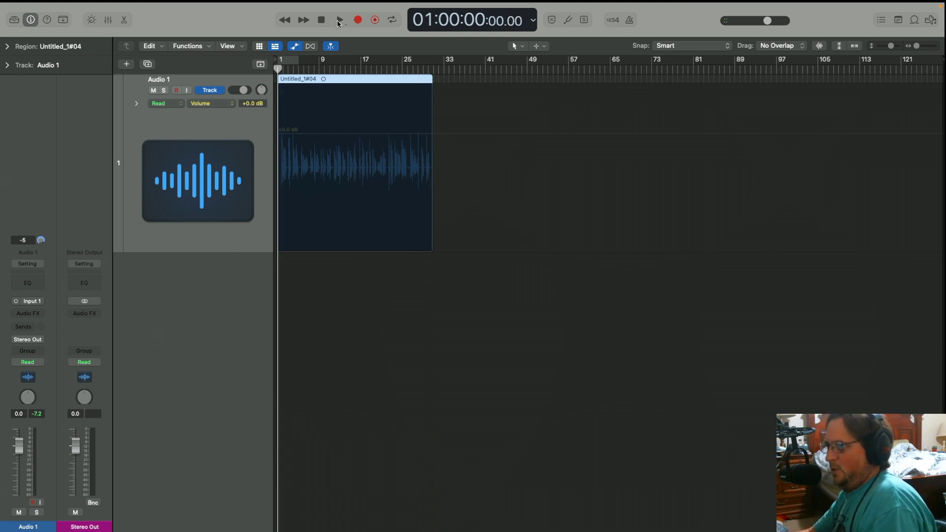
Step: Play back the voice take to its end, and record a continuation right after it on Audio 1
click(338, 21)
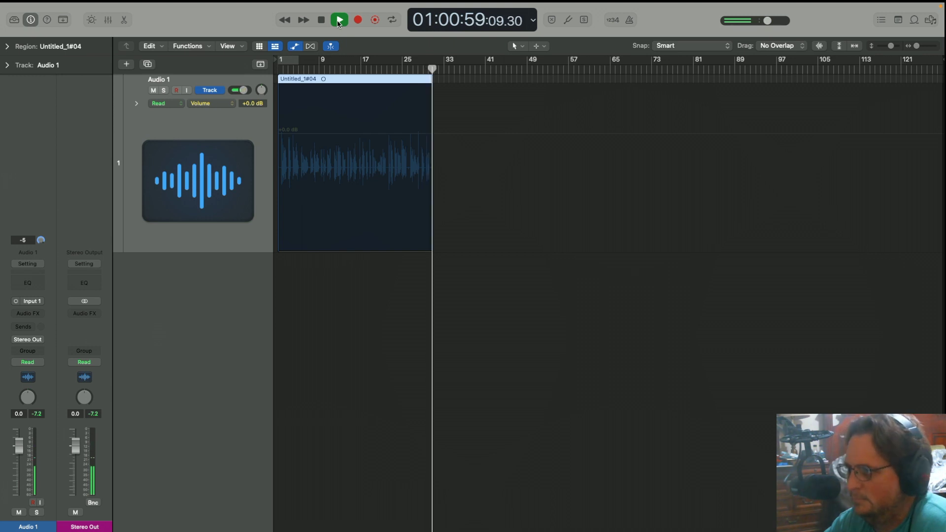
click(339, 20)
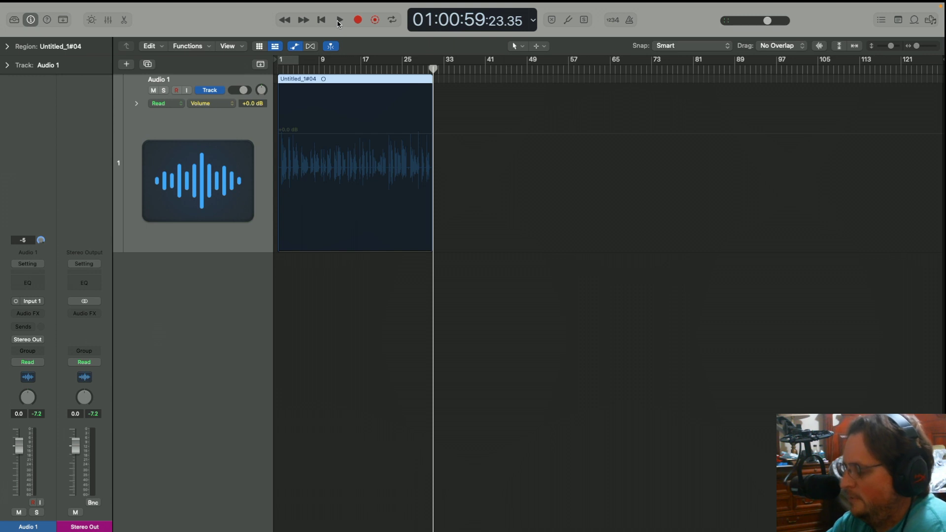
key(r)
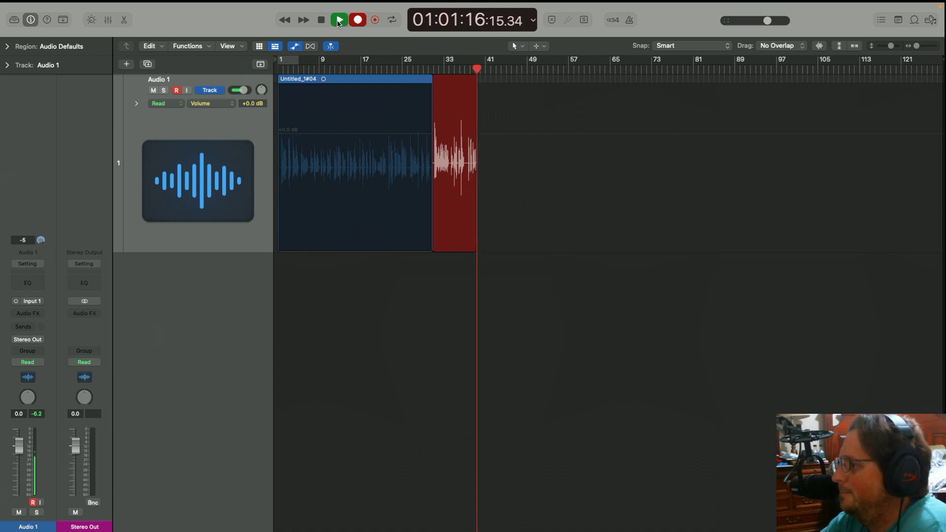
click(339, 21)
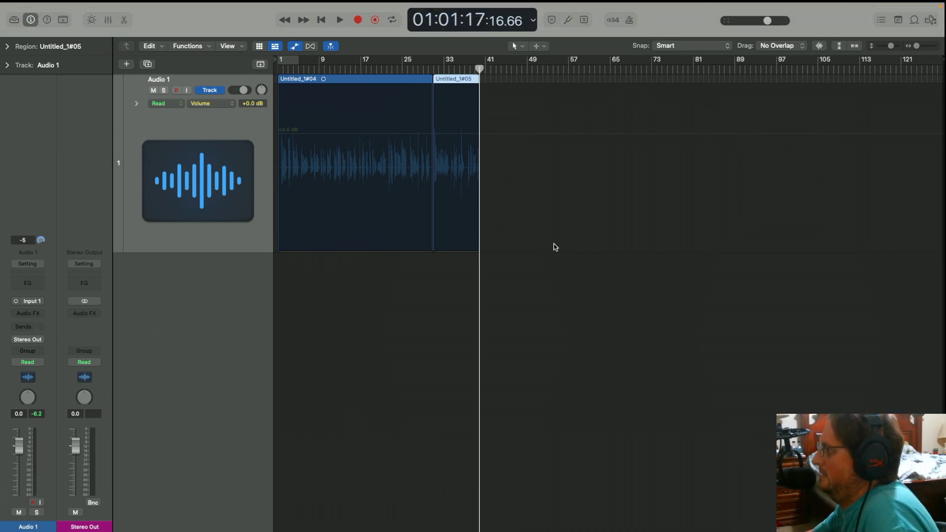
Step: Add ES_Great Basin - King Peaks.mp3 from the Podcast folder's Mar 2022 subfolder on a new track and align it with the project start
click(931, 20)
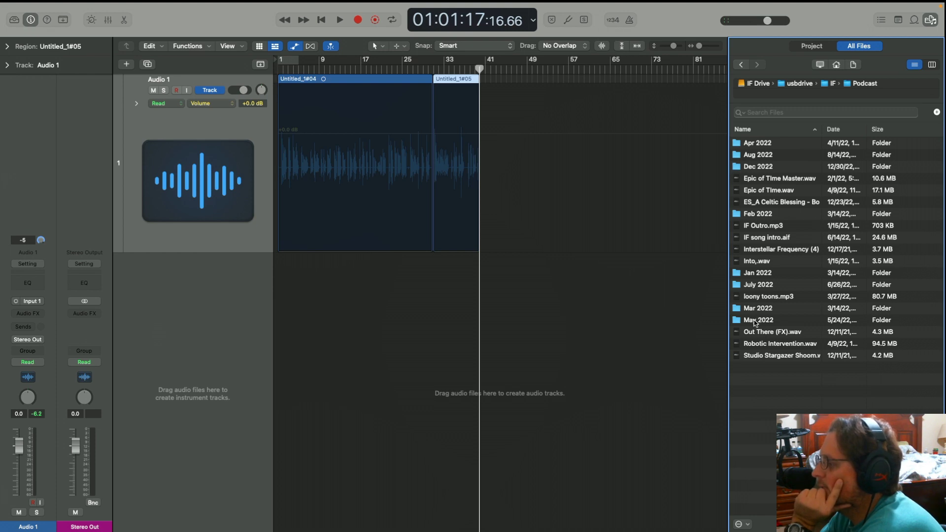
double_click(757, 320)
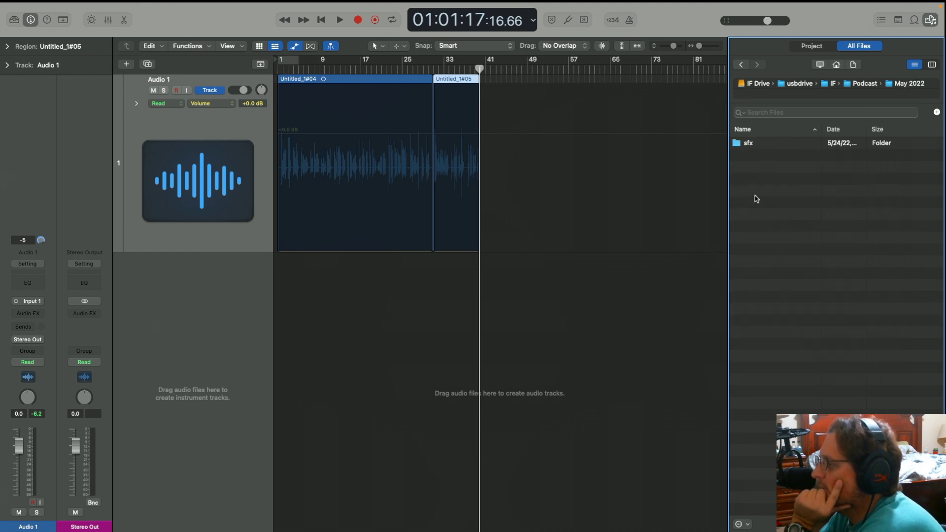
click(742, 65)
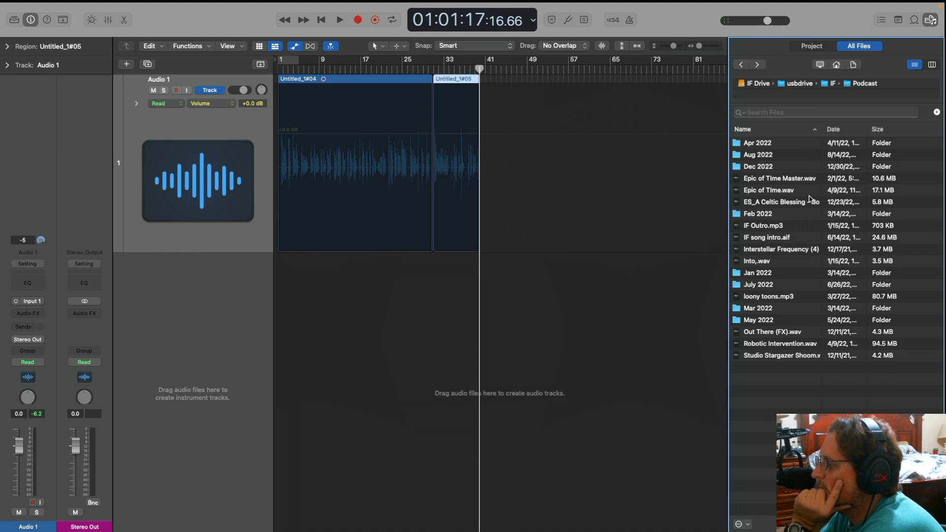
double_click(758, 308)
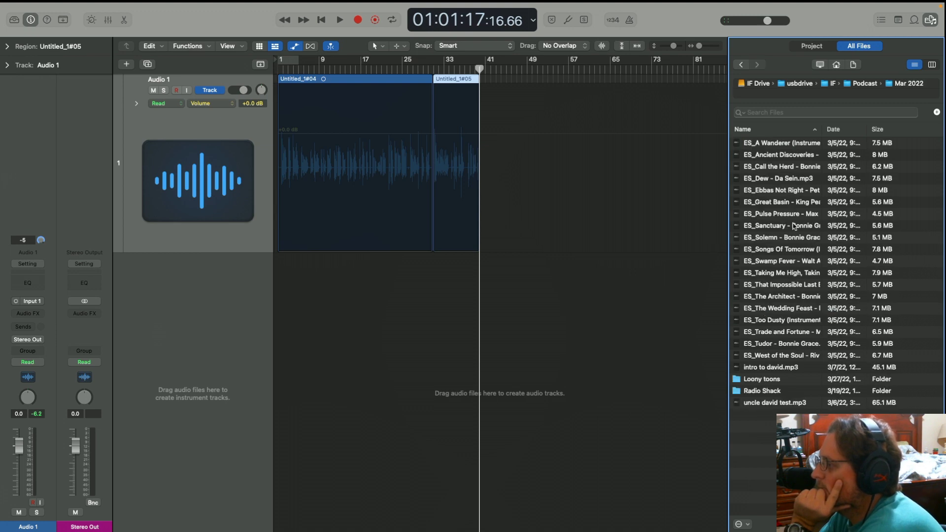
click(784, 203)
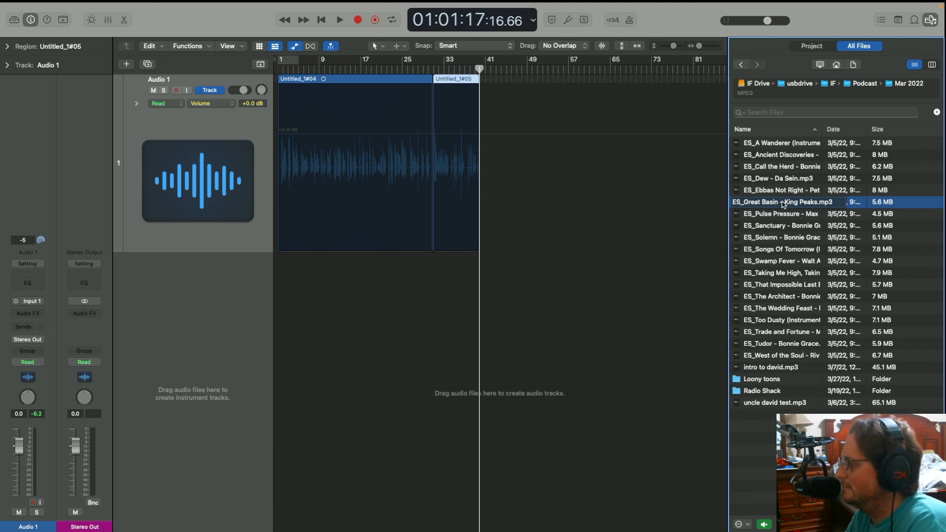
drag(782, 202, 914, 65)
click(935, 21)
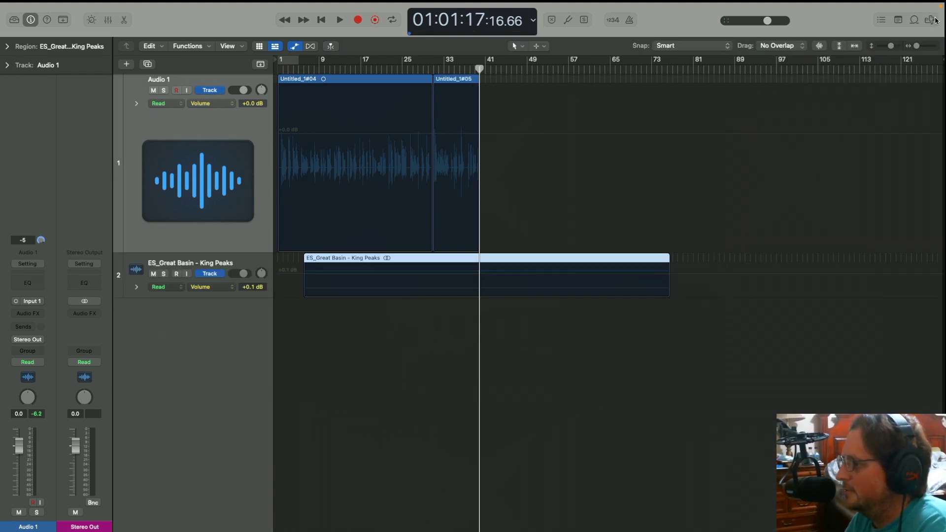
drag(433, 258, 406, 260)
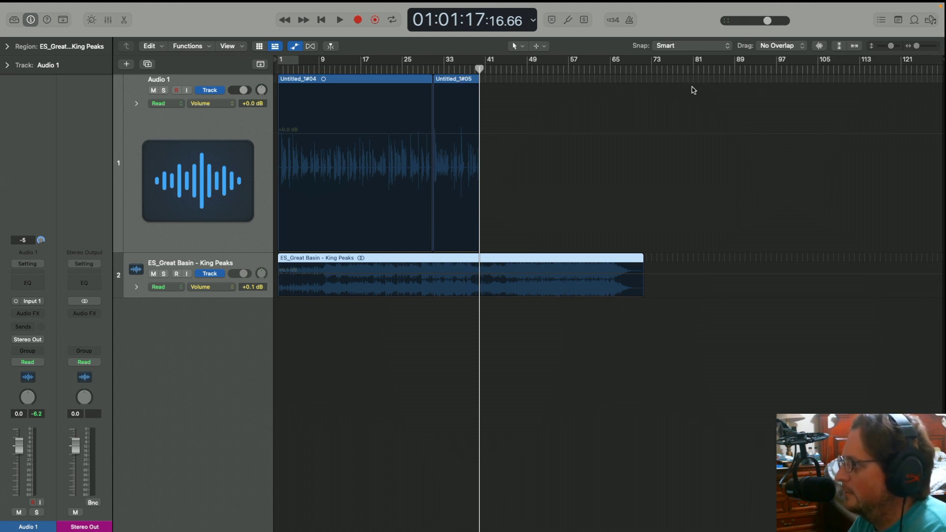
Step: Bring the project end in to just past the end of the music region and enlarge the music track's height
mouse_move(940, 65)
mouse_down()
mouse_move(502, 79)
mouse_move(481, 87)
mouse_up()
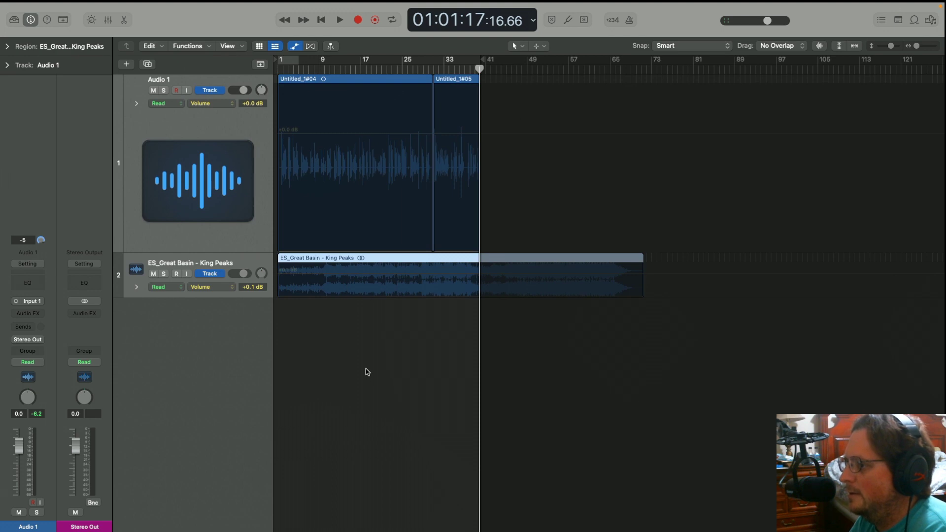
click(454, 260)
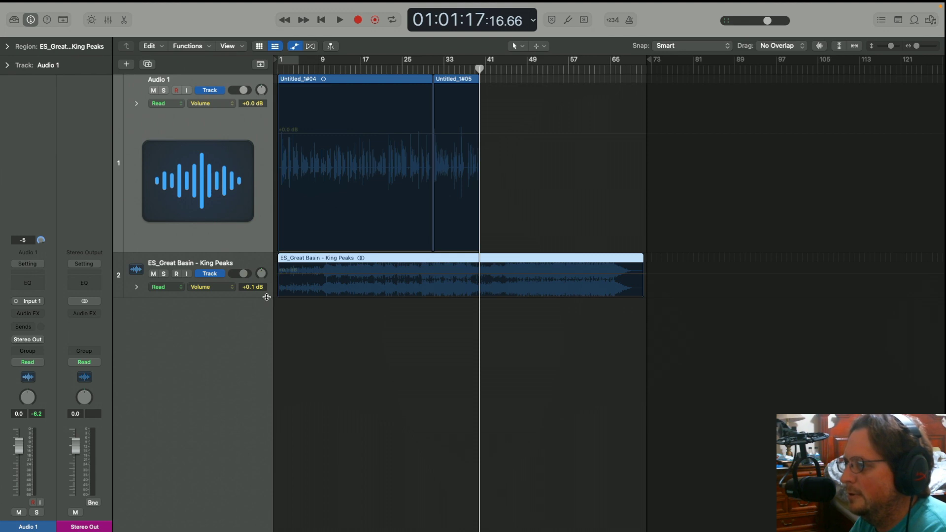
drag(266, 297, 265, 363)
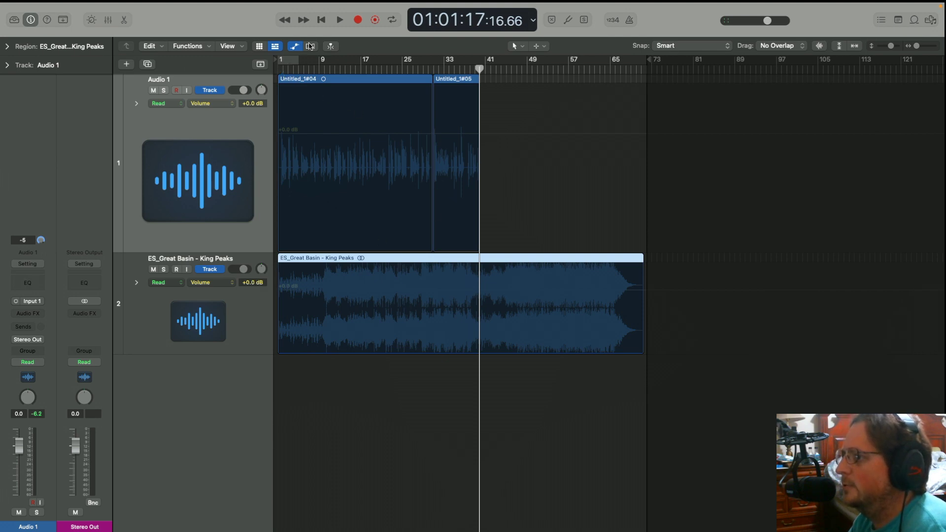
Step: Create a volume automation fade-in at the start of the music track, rising from -41.1 dB to a -22.5 dB level
click(324, 19)
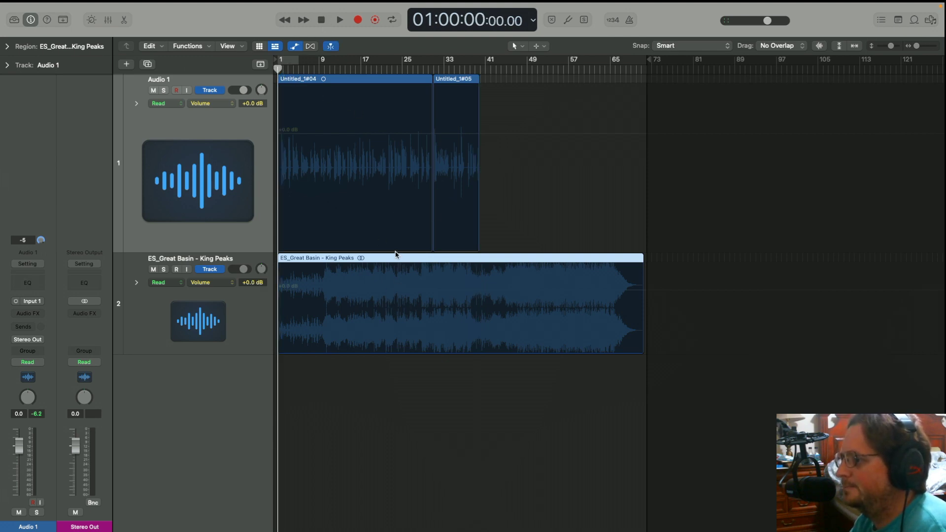
key(z)
key(super+Left)
key(super+Left)
key(super+Left)
key(super+Left)
key(super+Left)
key(super+Left)
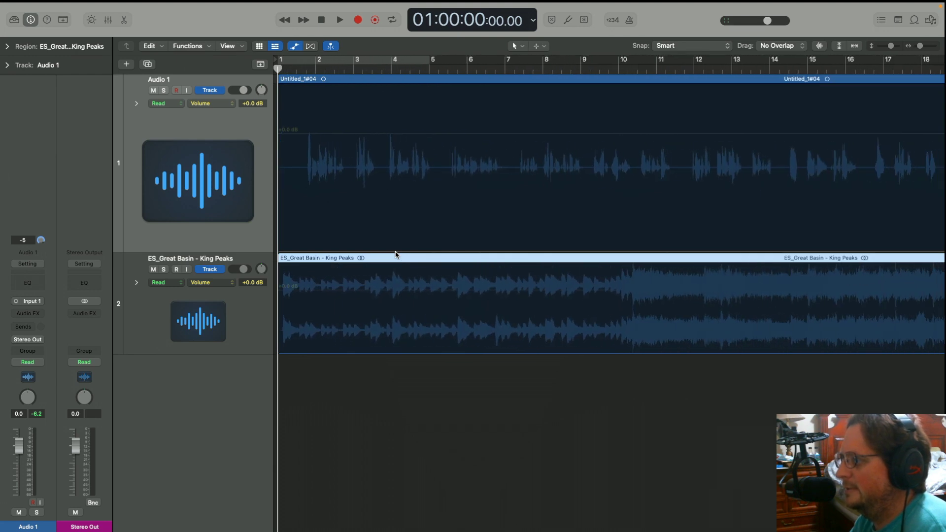
click(354, 291)
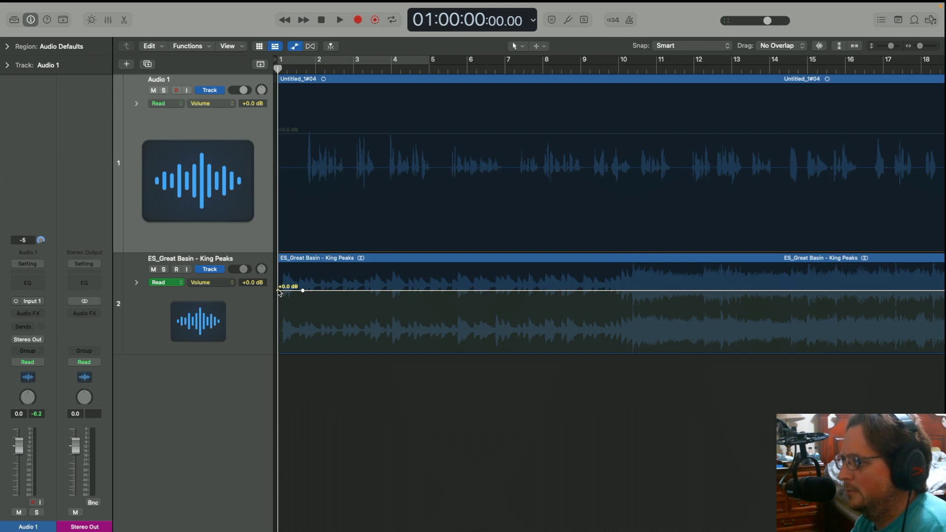
drag(278, 292, 279, 347)
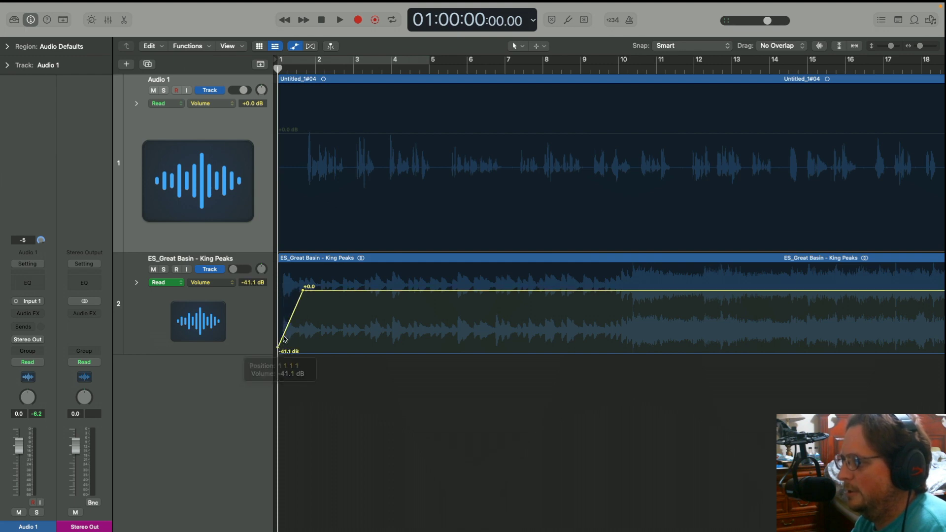
drag(338, 294, 348, 342)
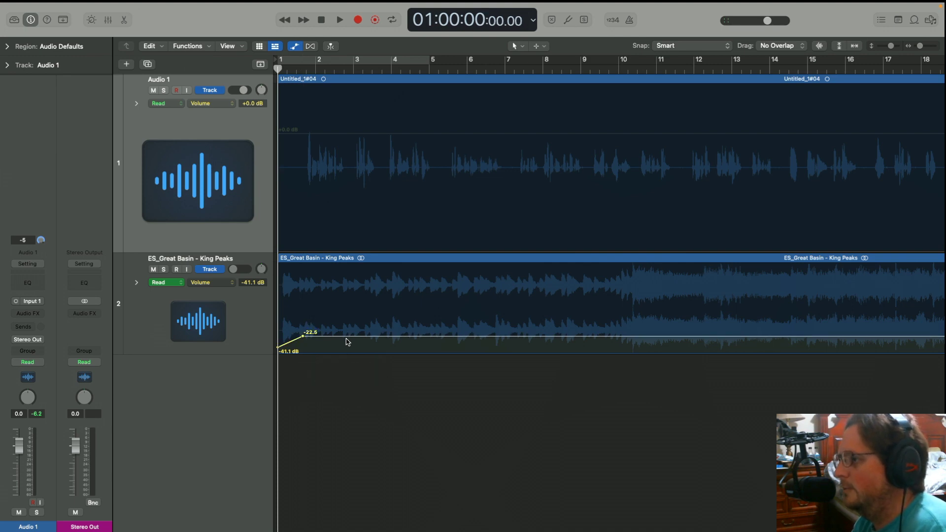
Step: Play the mix from the start and ramp the music volume down to -32.5 dB between about bars 9.5 and 10.5
key(space)
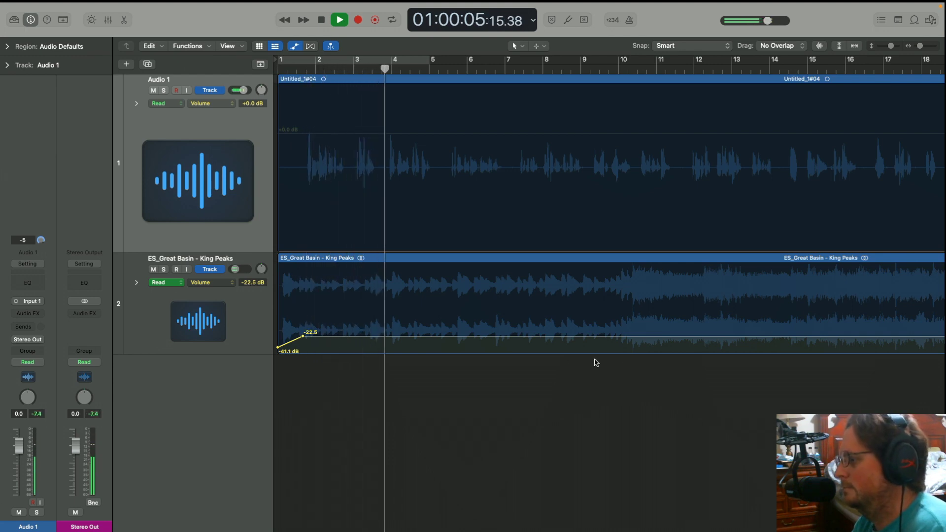
click(607, 337)
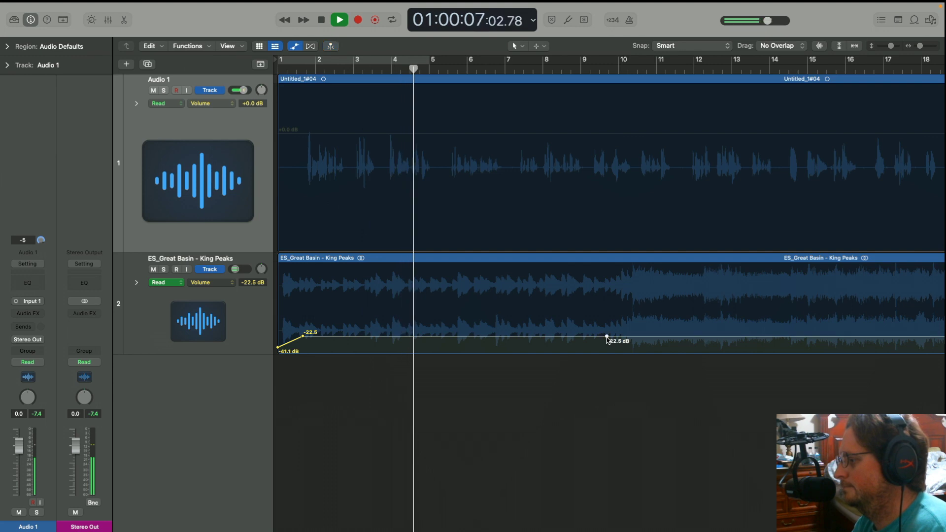
click(639, 337)
drag(639, 338, 634, 347)
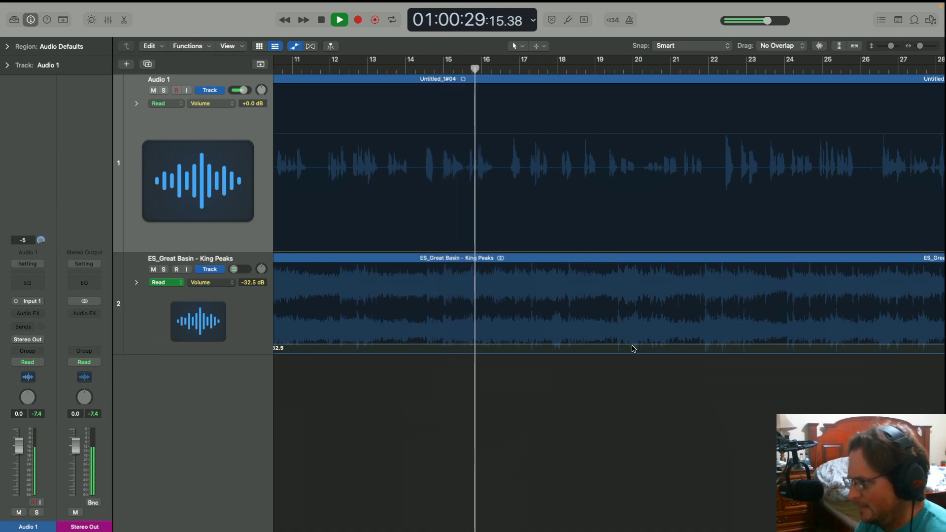
Step: Move the Untitled_1#05 voice region earlier to close the gap after Untitled_1#04
scroll(634, 349, right, 5)
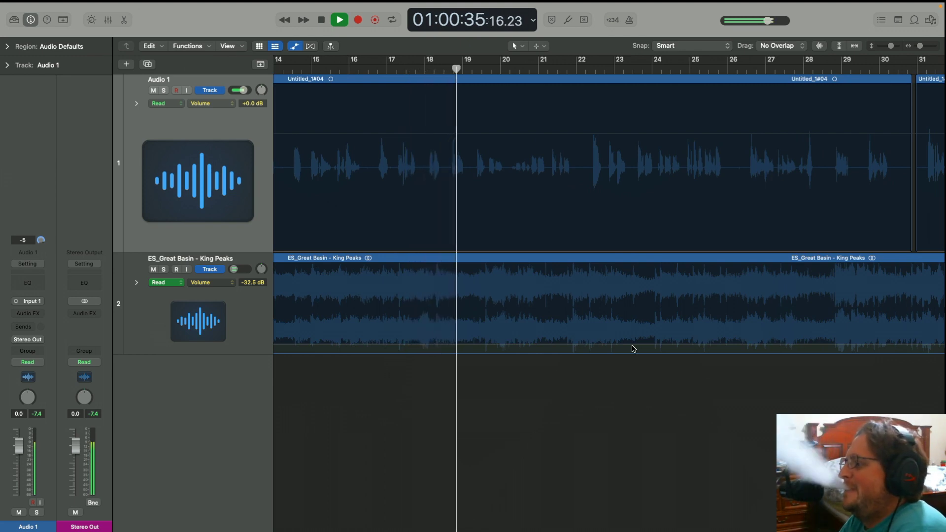
scroll(633, 348, right, 5)
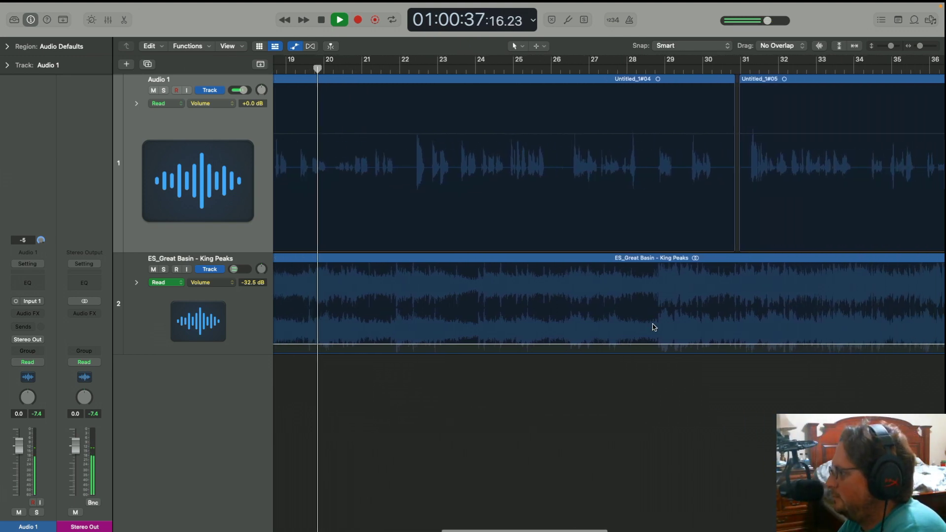
drag(841, 80, 834, 80)
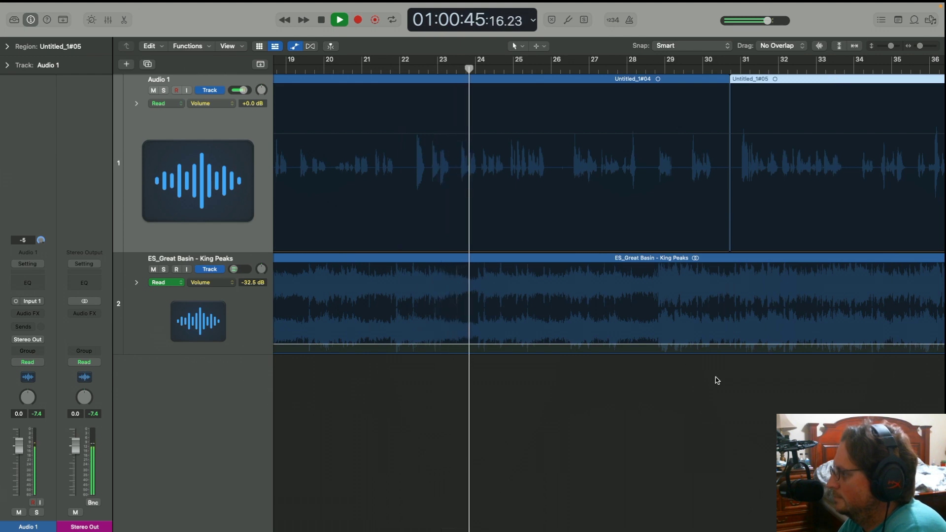
Step: Fade the music volume from -32.5 dB at about bar 38 to silence at the voice recording's end, and listen through the ending
scroll(717, 380, right, 1)
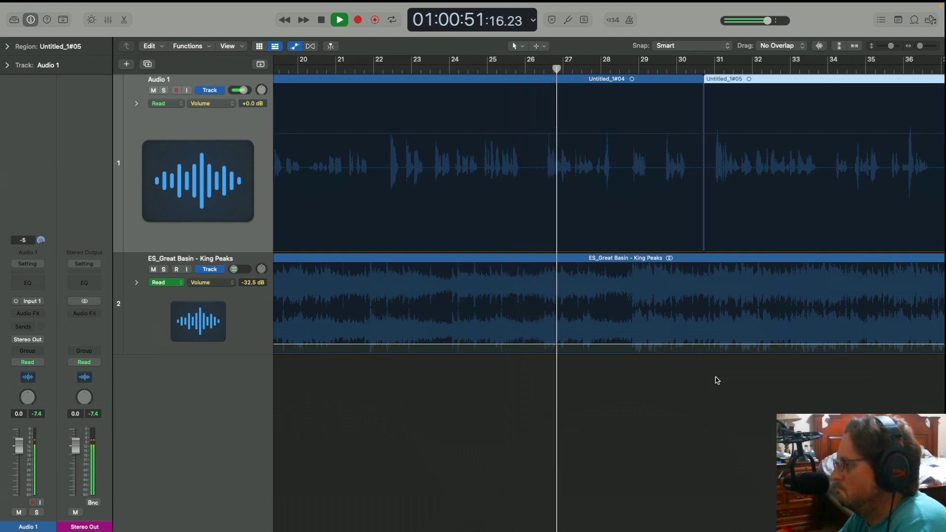
scroll(718, 380, right, 5)
scroll(717, 380, right, 2)
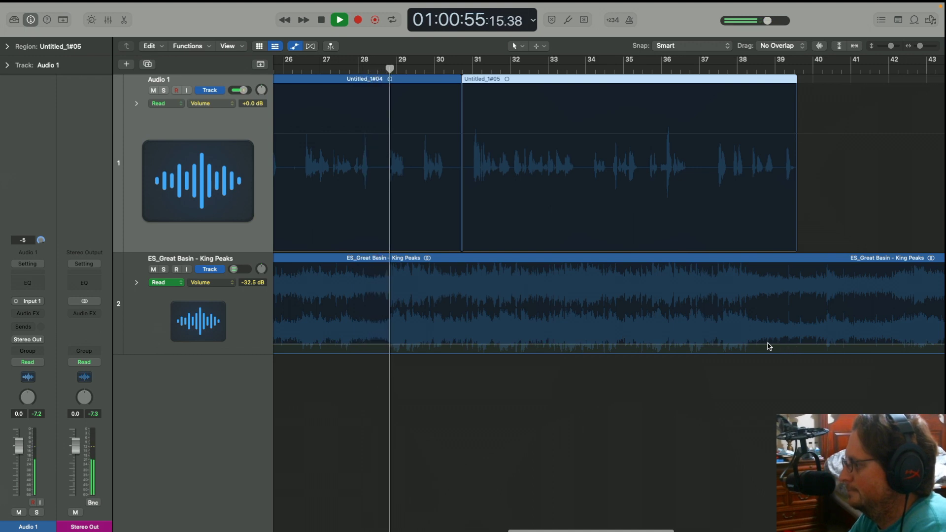
click(734, 345)
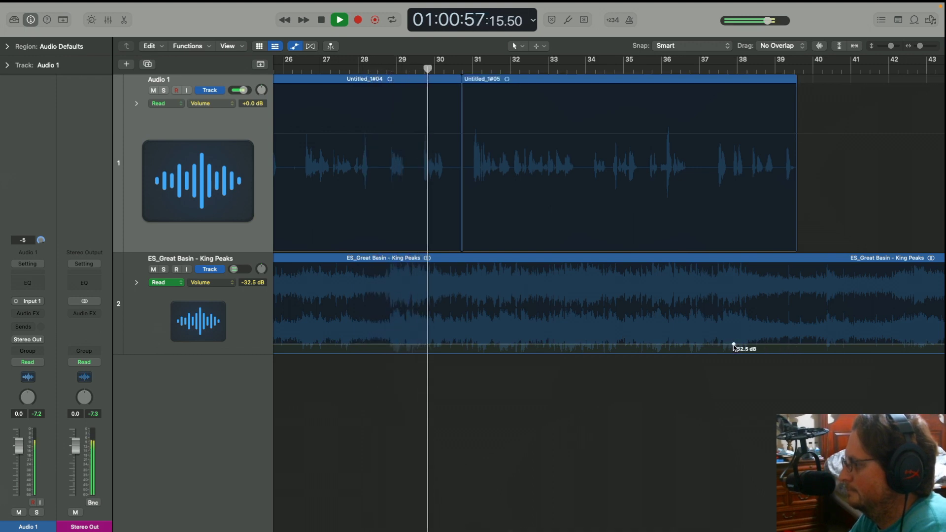
click(800, 345)
drag(800, 345, 800, 353)
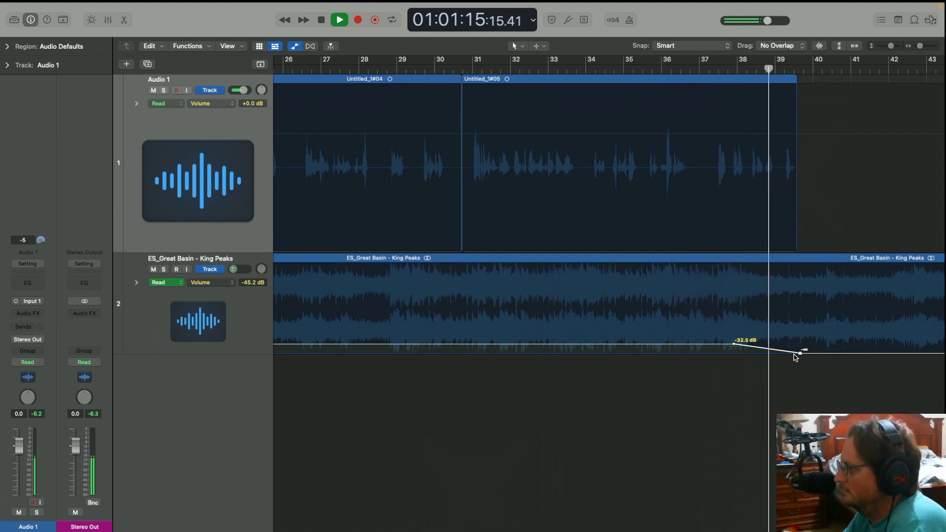
key(space)
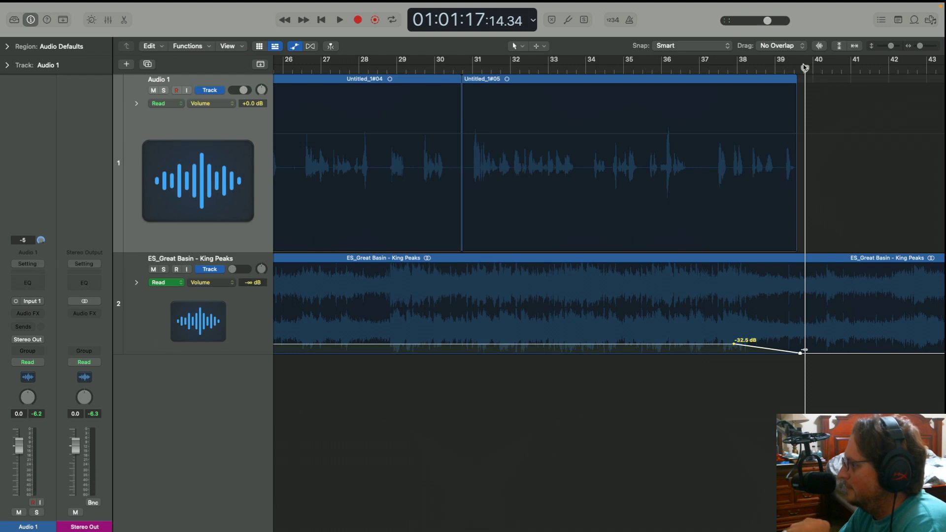
Step: Split the music region where the voice recording ends and delete the remaining part of the music
drag(805, 69, 799, 70)
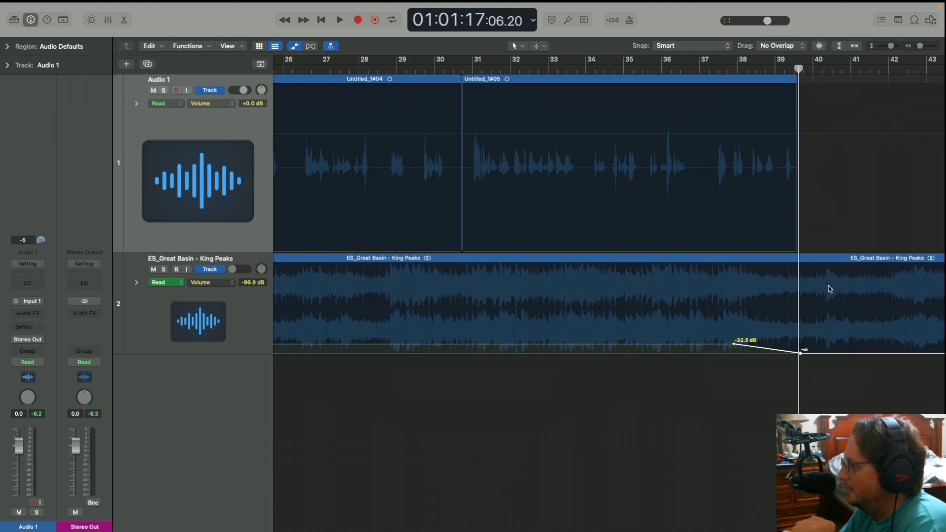
click(823, 263)
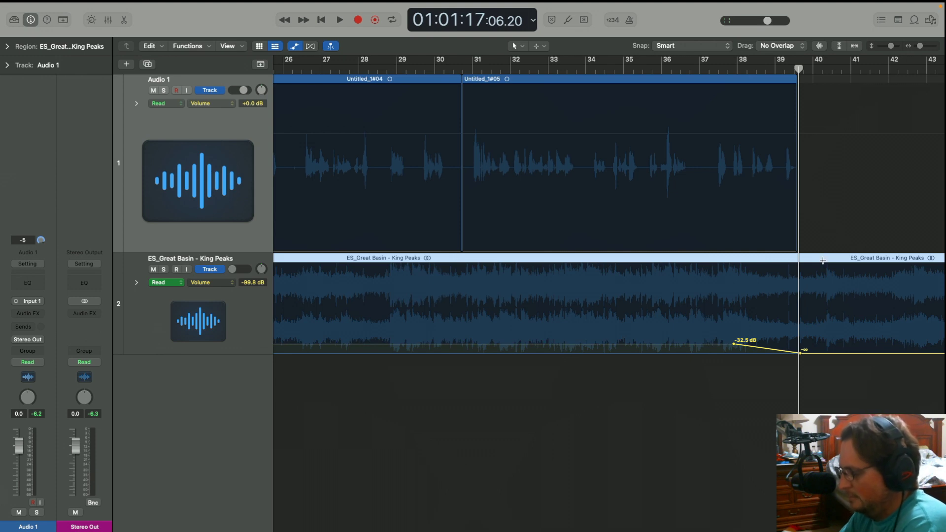
key(super+t)
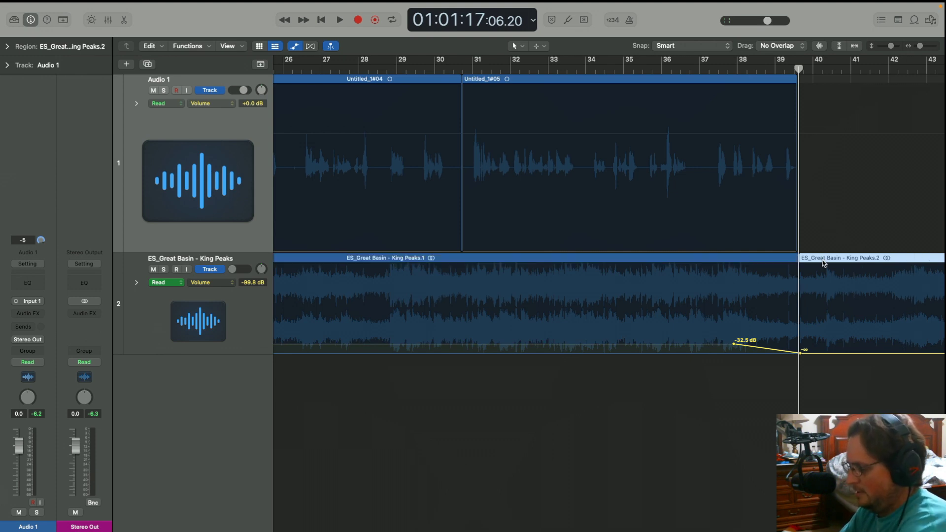
key(Delete)
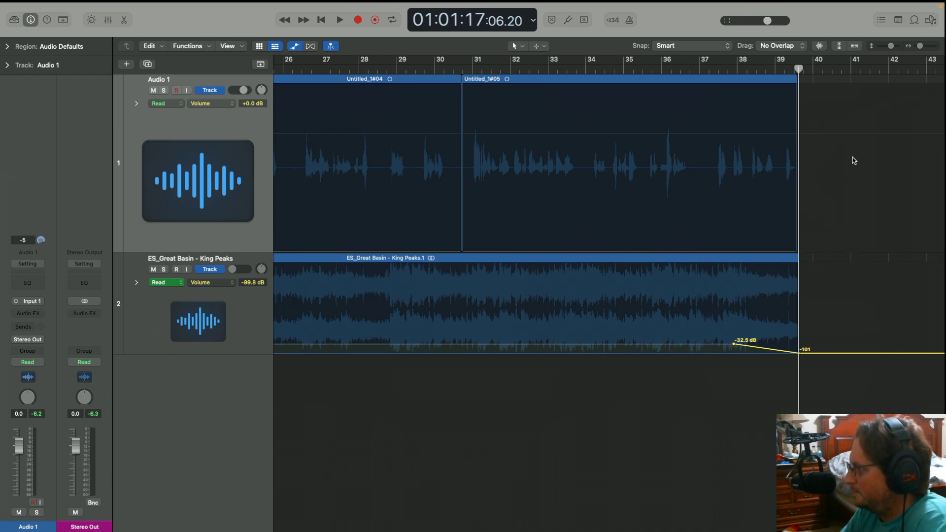
scroll(854, 160, right, 10)
scroll(854, 161, down, 5)
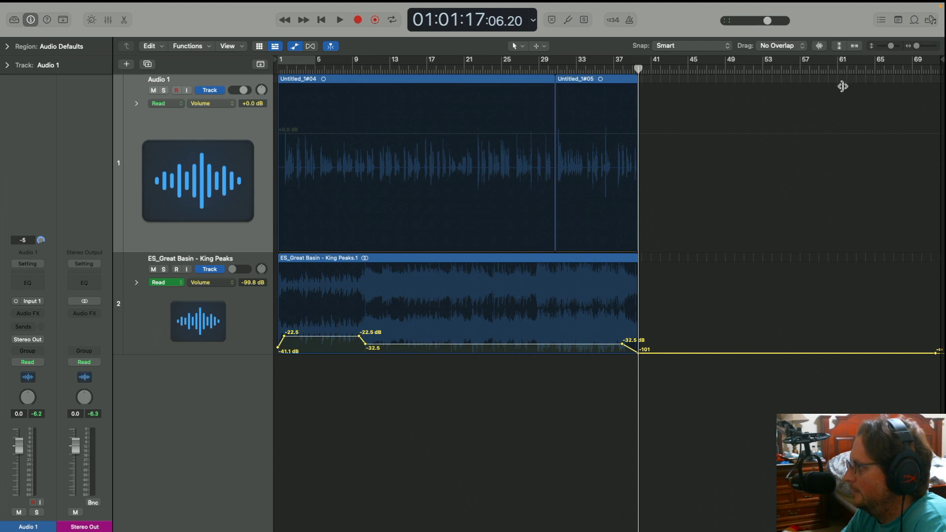
Step: Shorten the project by moving its end marker to about bar 40, just past the voice and music regions
drag(842, 87, 645, 106)
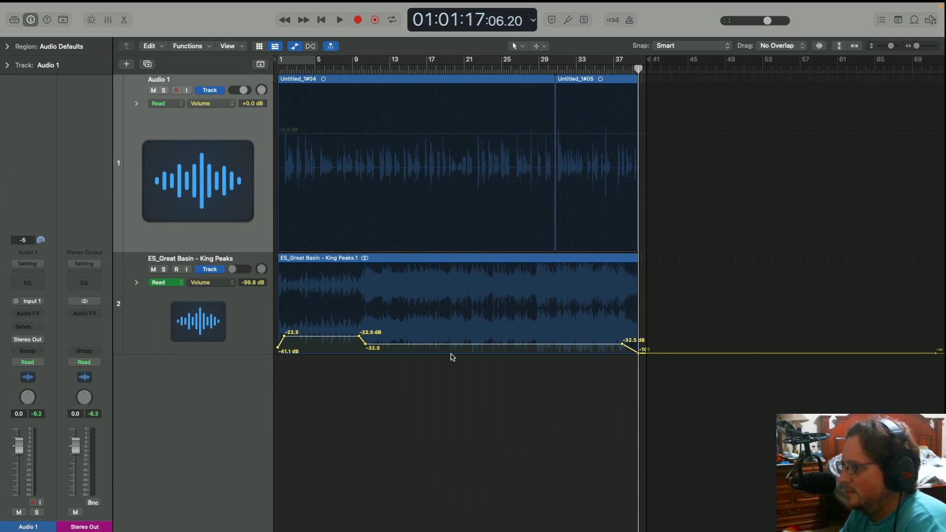
Step: Insert a Loudness Meter on the Stereo Out channel and set its target level to -16 LUFS
click(85, 314)
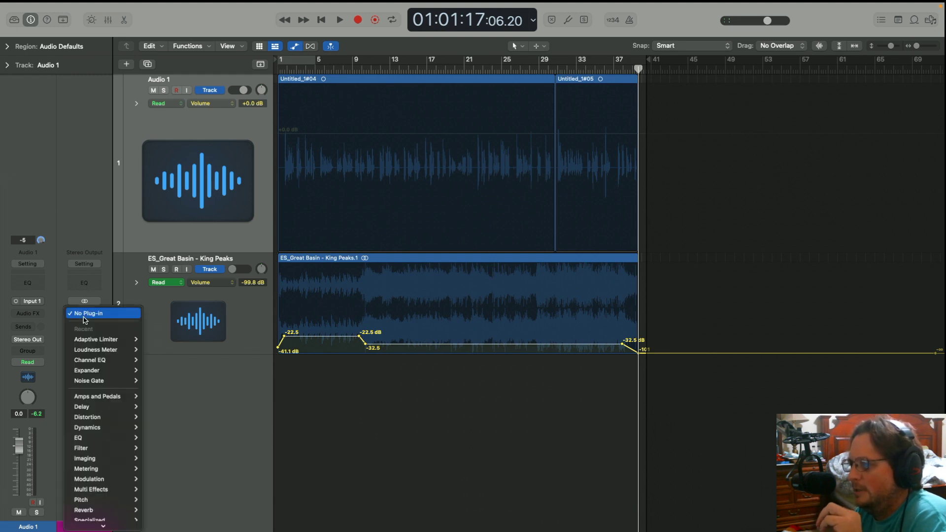
click(96, 350)
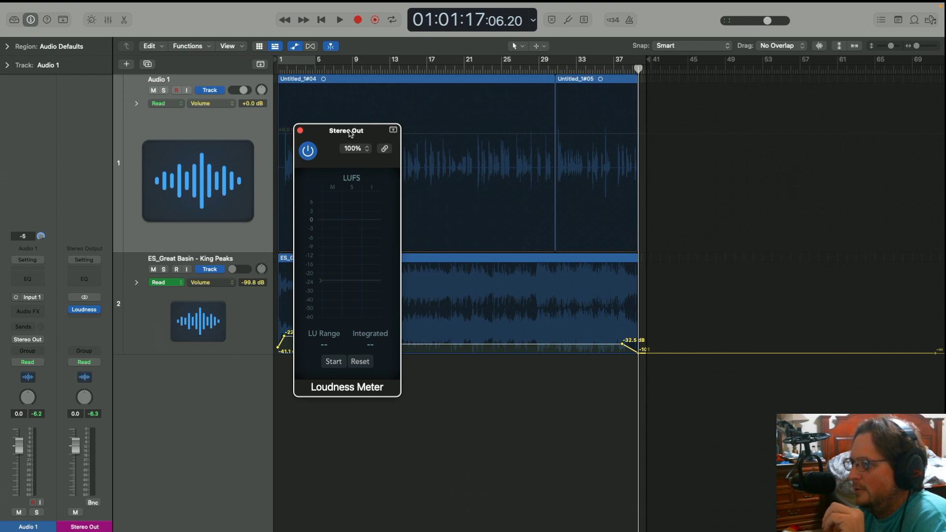
drag(350, 134, 191, 232)
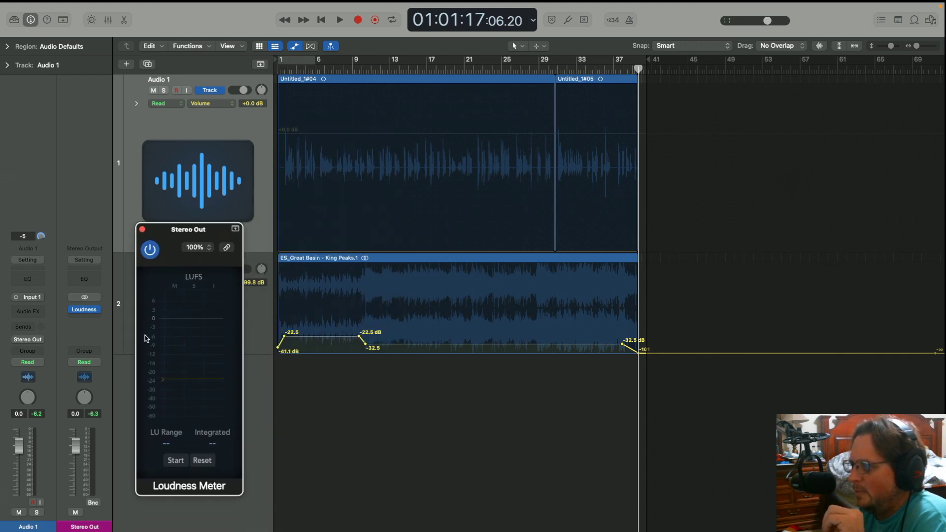
drag(166, 379, 167, 366)
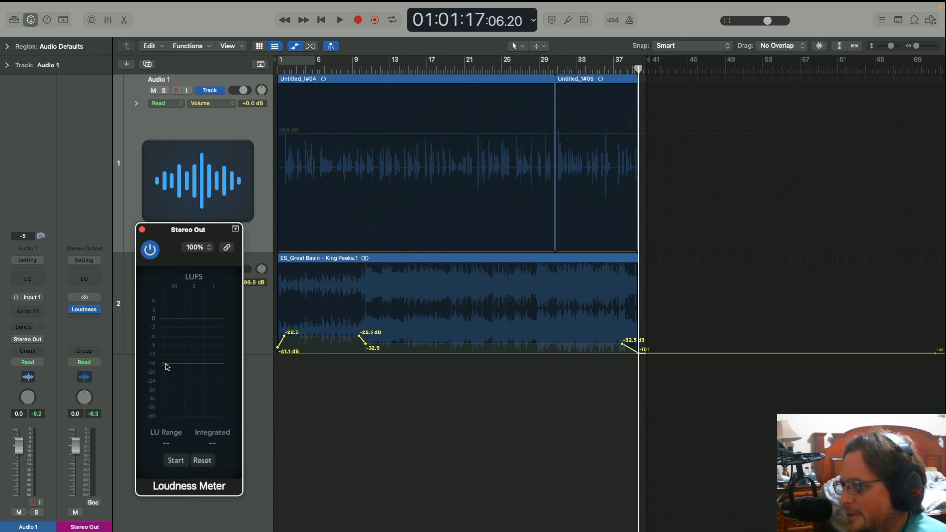
Step: Look through the Stereo Out's available effects to locate the Loudness Meter in the Metering category
click(84, 319)
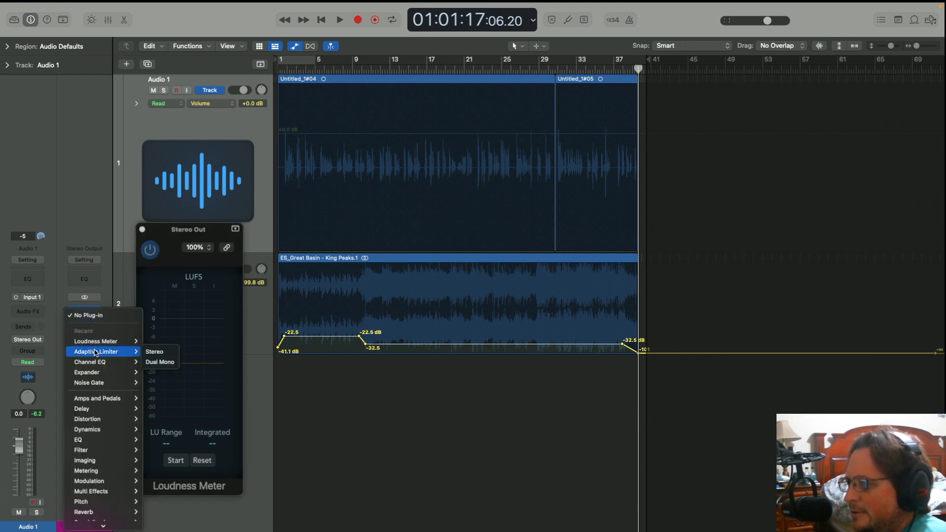
mouse_move(98, 376)
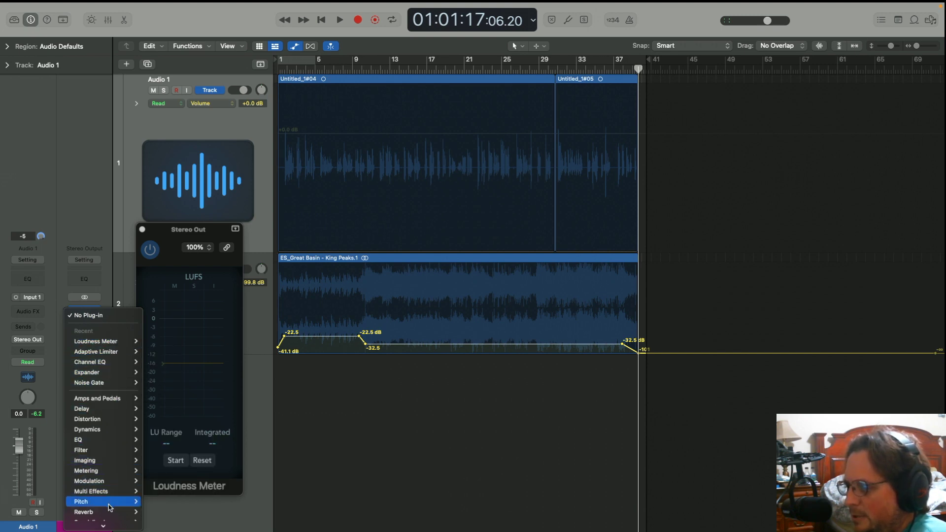
scroll(114, 491, down, 2)
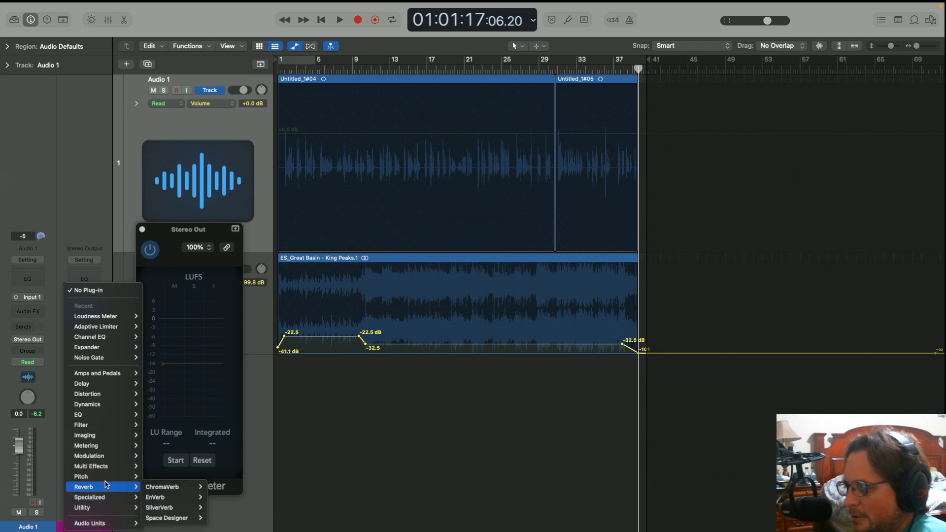
mouse_move(107, 473)
mouse_move(111, 448)
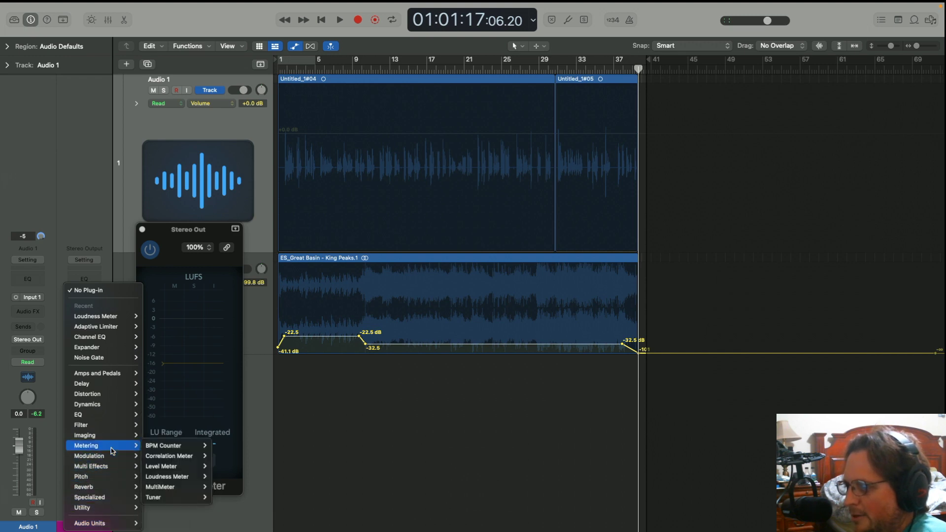
mouse_move(185, 479)
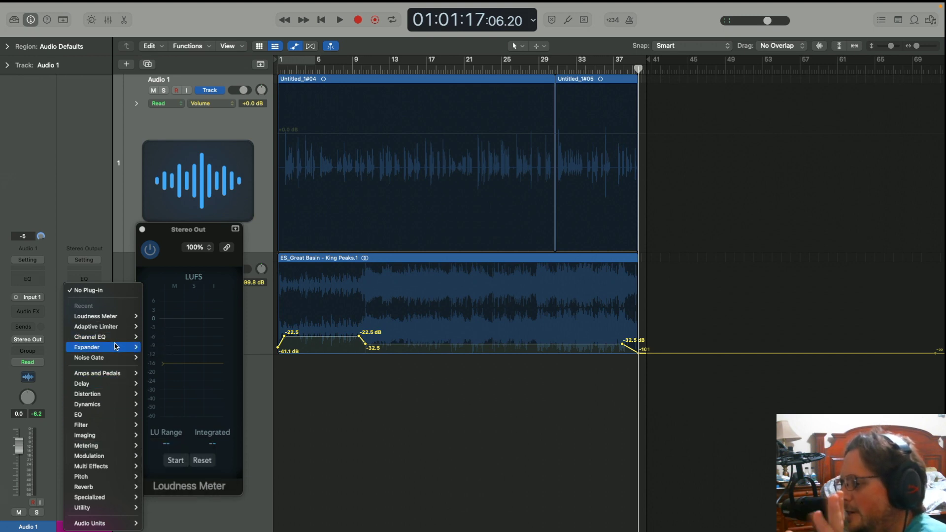
mouse_move(115, 340)
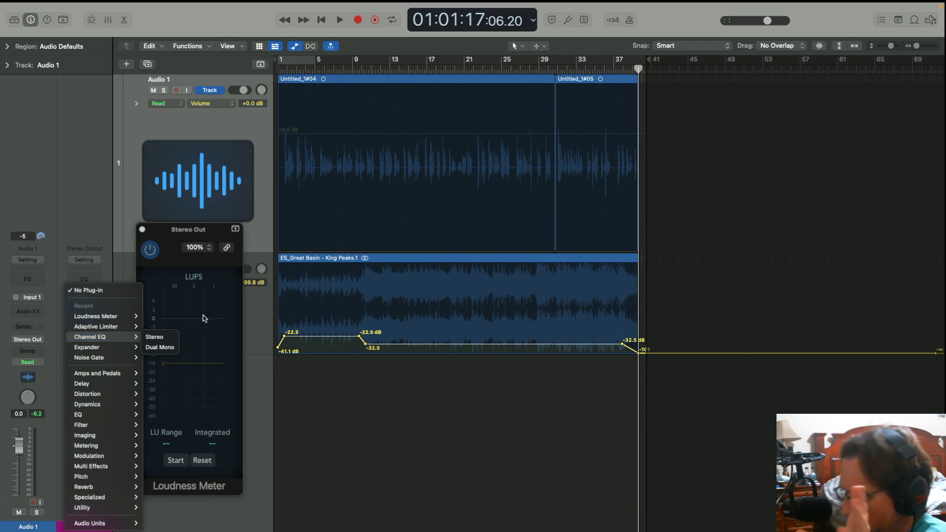
click(225, 338)
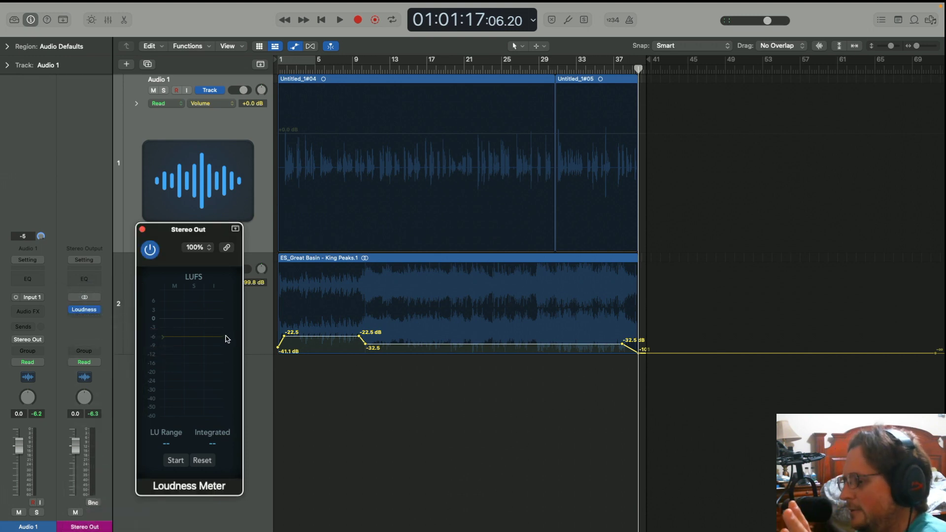
Step: Adjust the Loudness Meter's target level, trying -14 LUFS first and settling on -16 LUFS
mouse_move(165, 367)
mouse_down()
mouse_move(164, 386)
mouse_move(163, 360)
mouse_up()
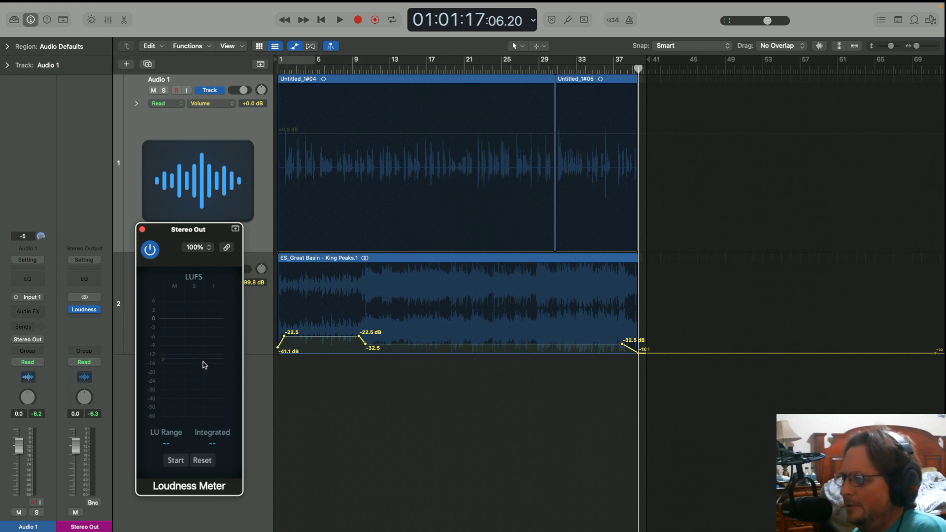
mouse_move(201, 362)
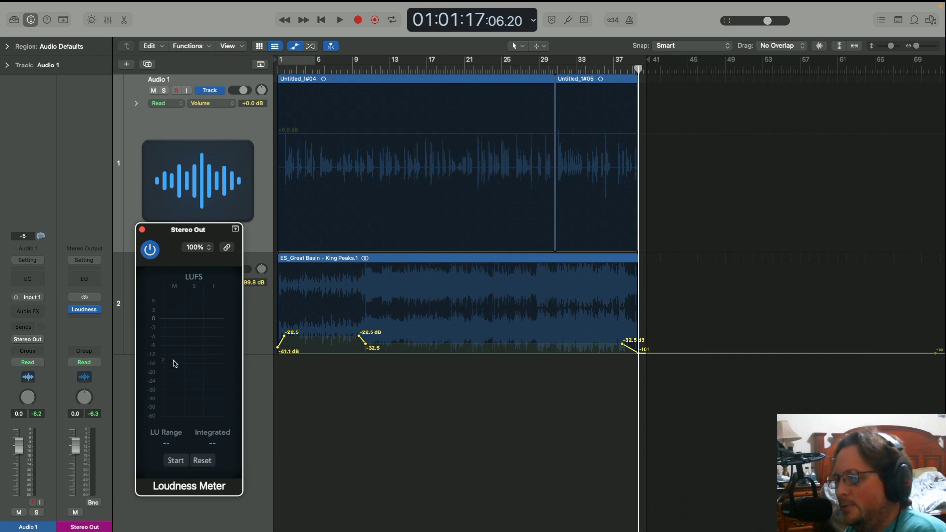
drag(172, 360, 173, 364)
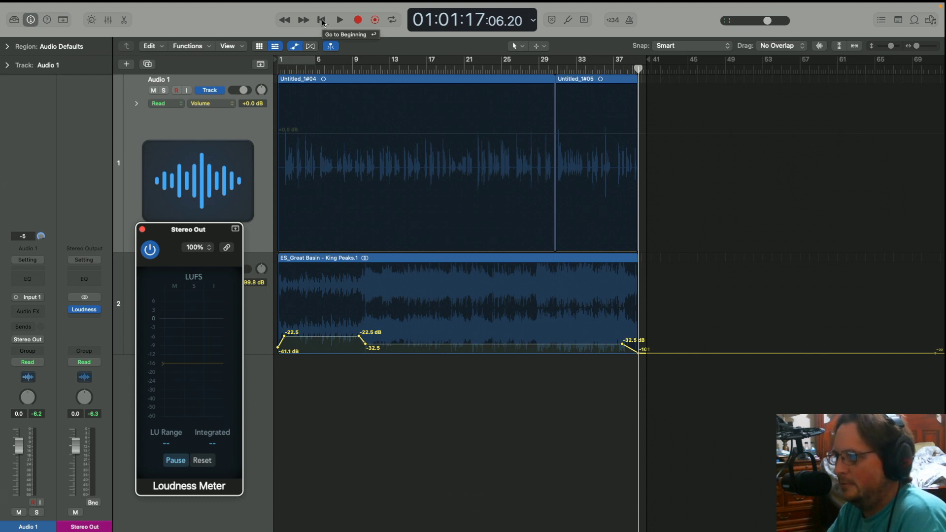
Step: Start the loudness measurement and play the whole mix from the beginning to measure its integrated loudness
click(321, 20)
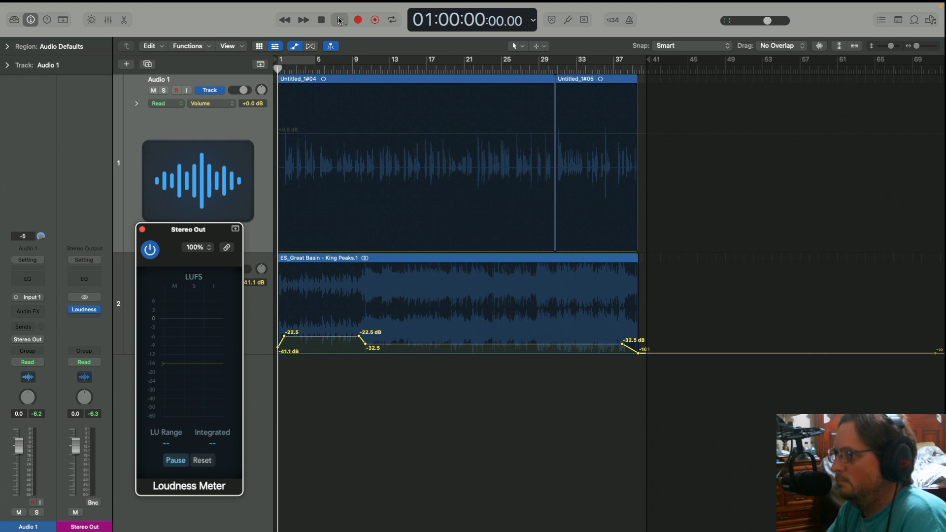
click(340, 20)
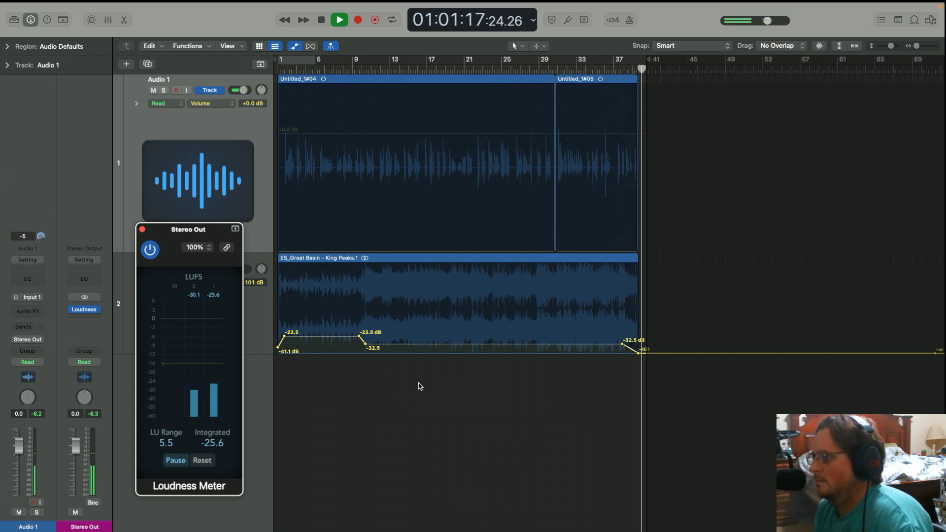
key(space)
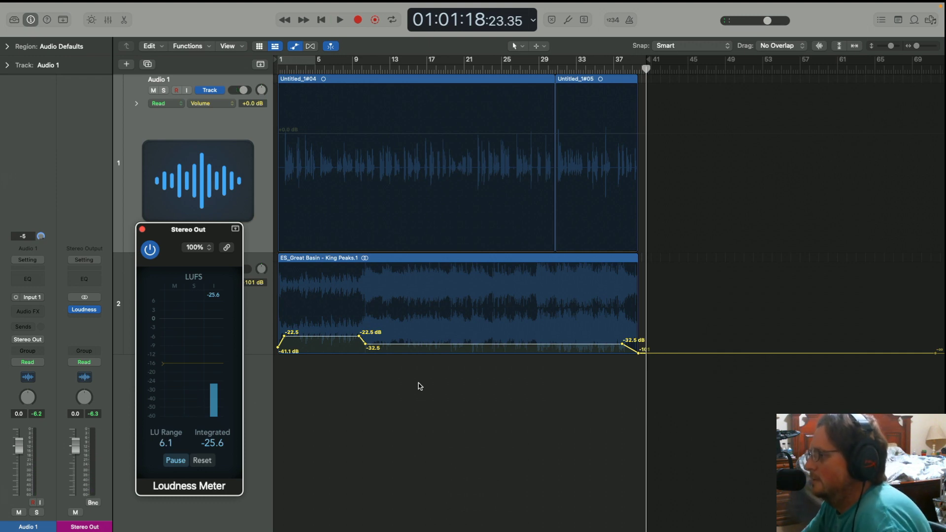
Step: Listen to the end of the Untitled_1#04 voice region from 01:00:56 and place the playhead at 01:00:57
click(548, 71)
click(540, 70)
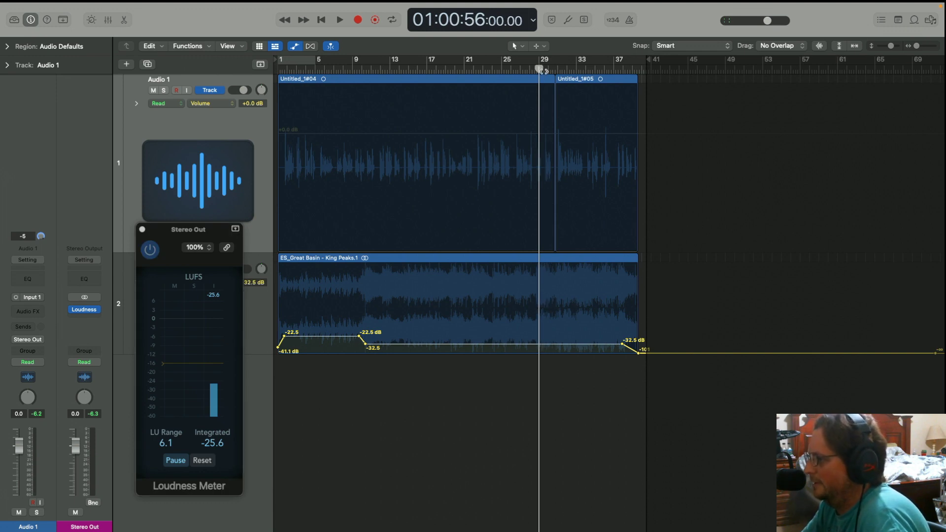
key(space)
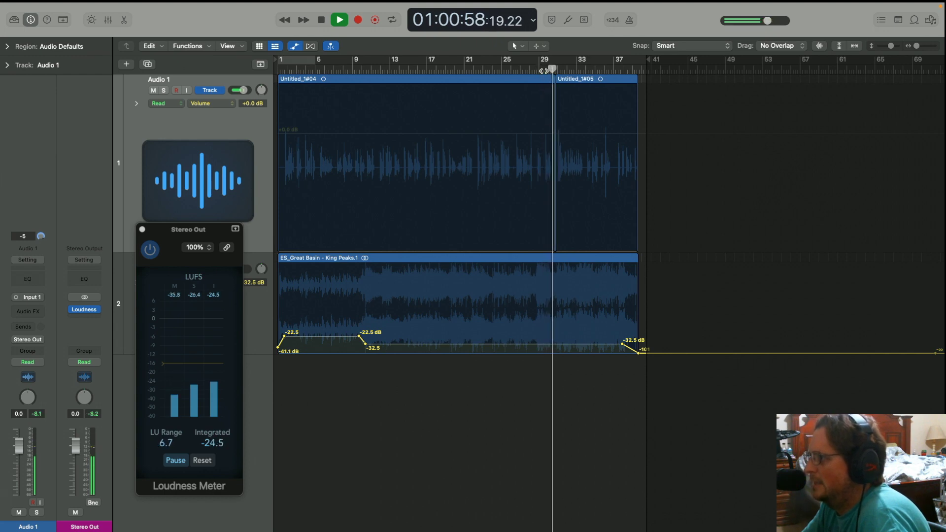
key(space)
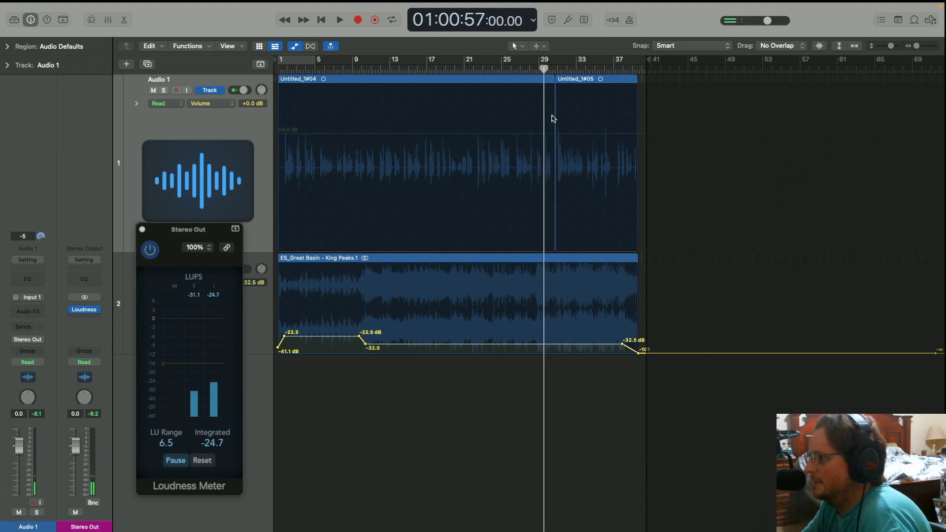
Step: Split the Untitled_1#04 voice region at 01:00:57 and delete the part after the split
scroll(550, 154, up, 5)
scroll(550, 154, right, 4)
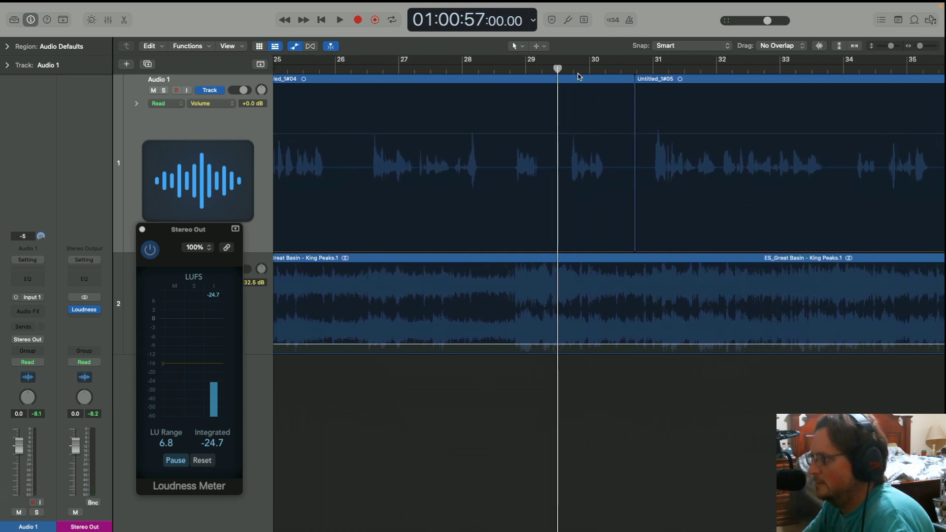
click(540, 80)
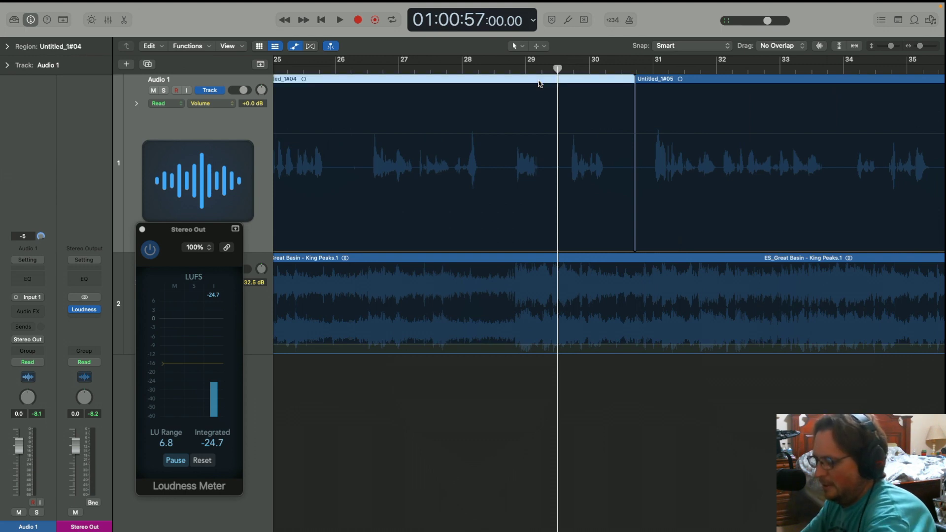
key(super+t)
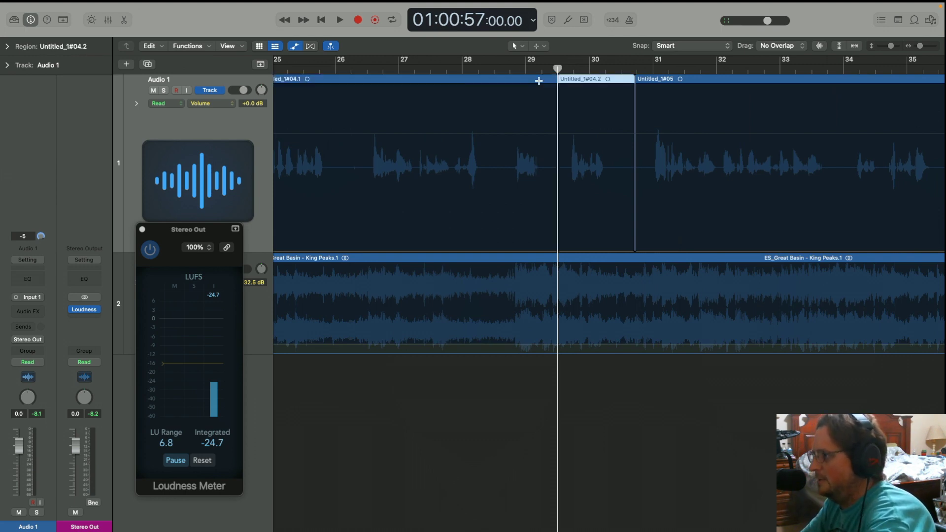
key(Delete)
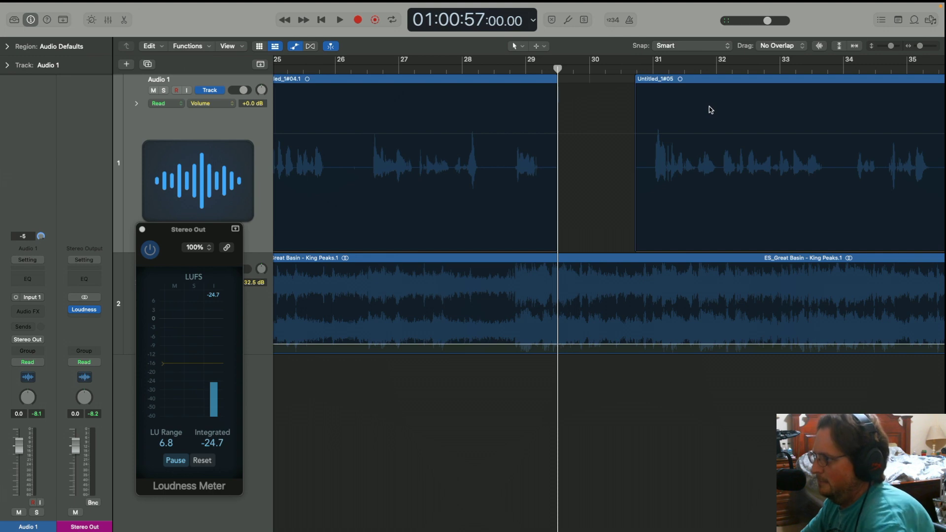
Step: Move the Untitled_1#05 voice region earlier to about bar 29, closing the gap left by the deleted part
drag(747, 81, 655, 97)
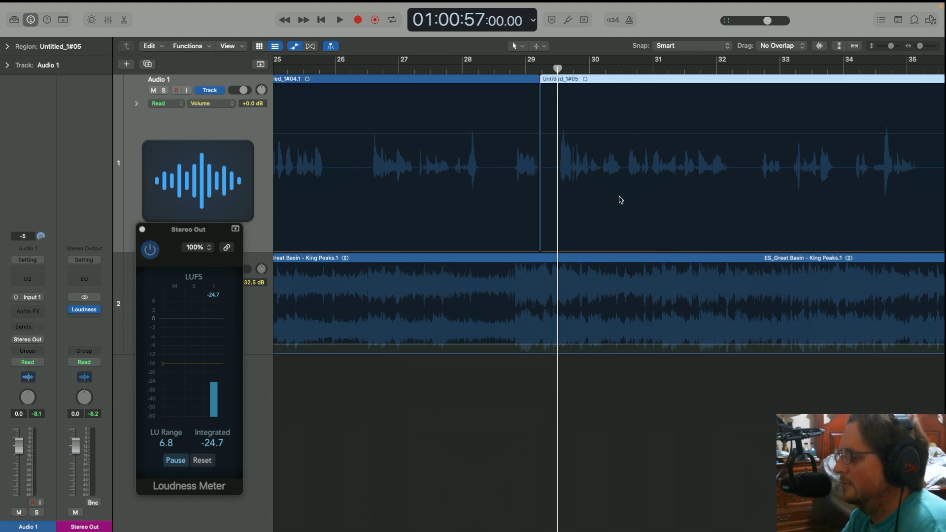
Step: Add a swell to the music's ending, raising its volume from -32.5 dB near the voice's end to -19.9 dB before the final fade
scroll(620, 201, down, 5)
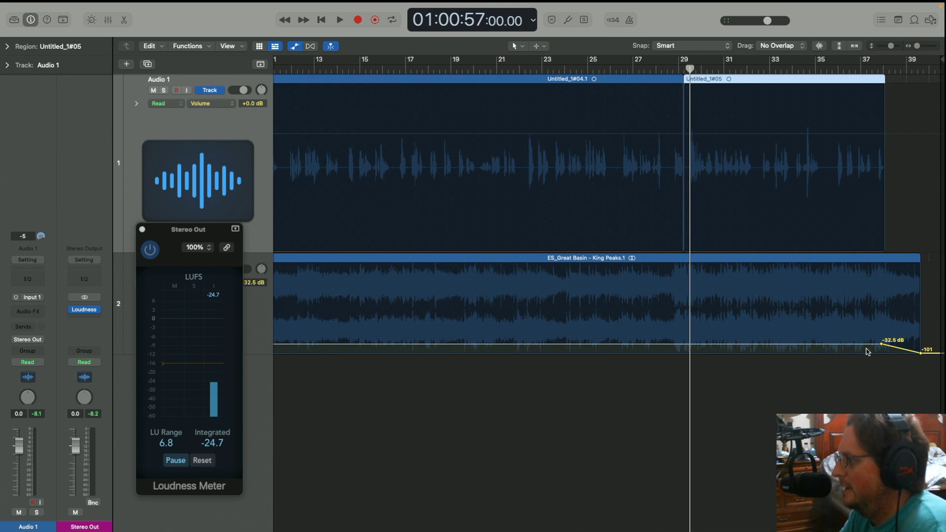
drag(881, 346, 885, 344)
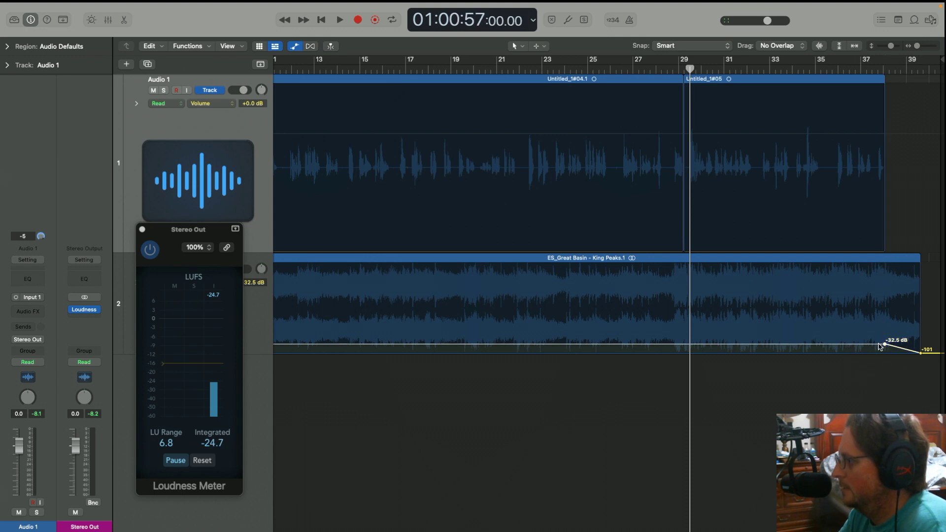
drag(895, 347, 903, 334)
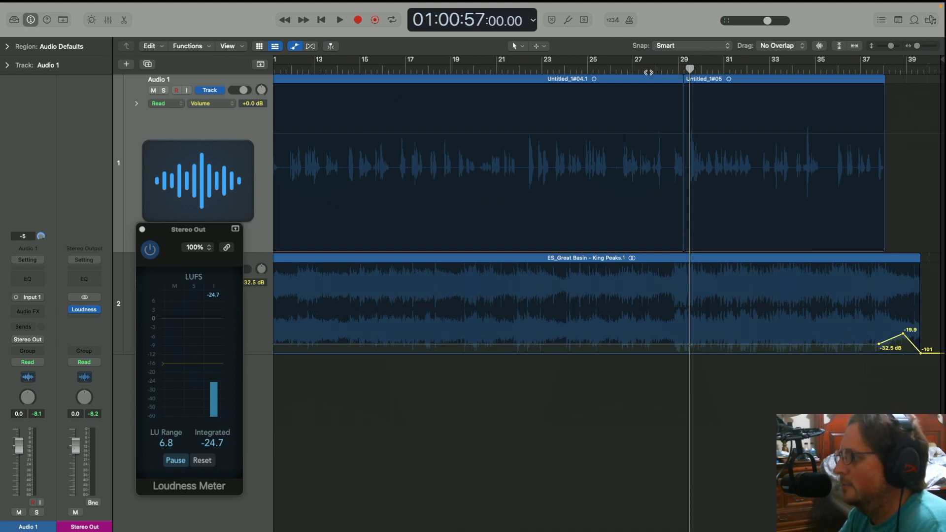
Step: Listen from 01:00:51 through the ending and set the project end to 39 4 1 1, where the music region stops
click(621, 69)
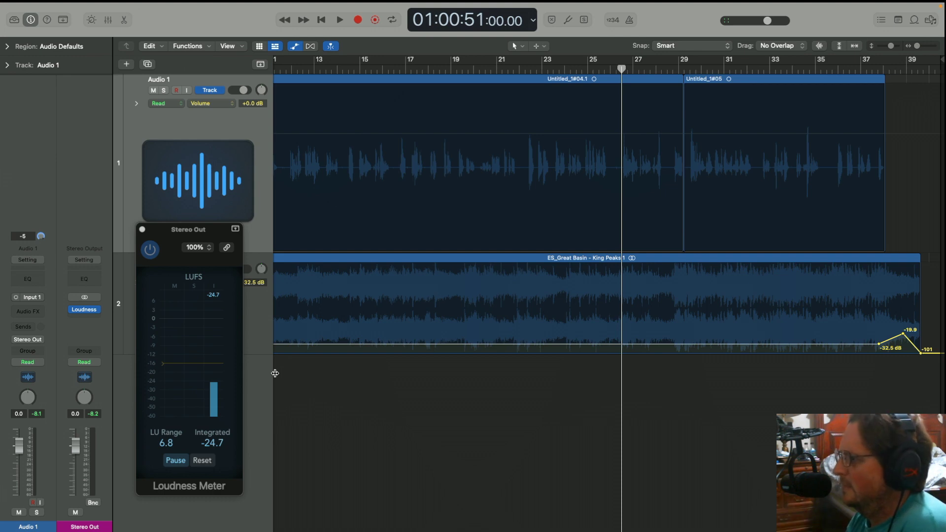
key(space)
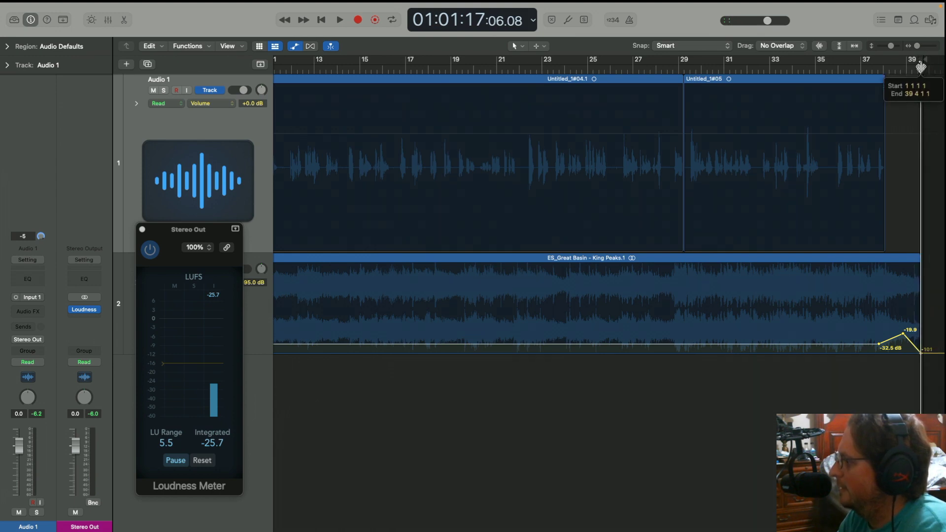
Step: Return the playhead to 01:00:01:00 at the start of the project and close the Loudness Meter
scroll(615, 228, left, 2)
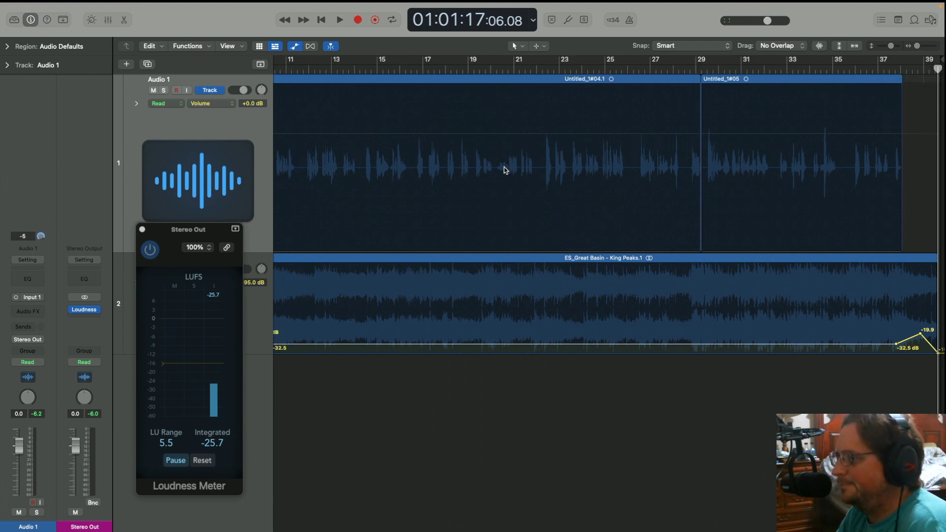
scroll(294, 387, left, 10)
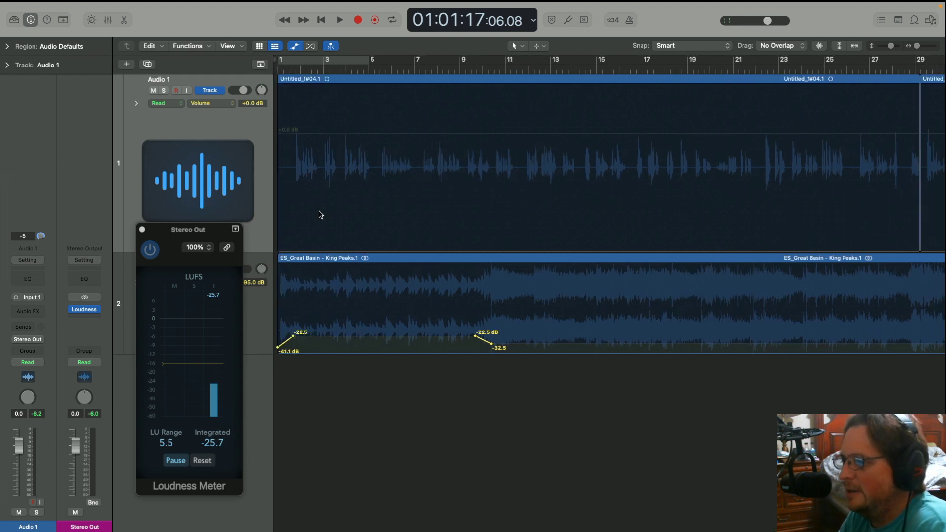
click(290, 68)
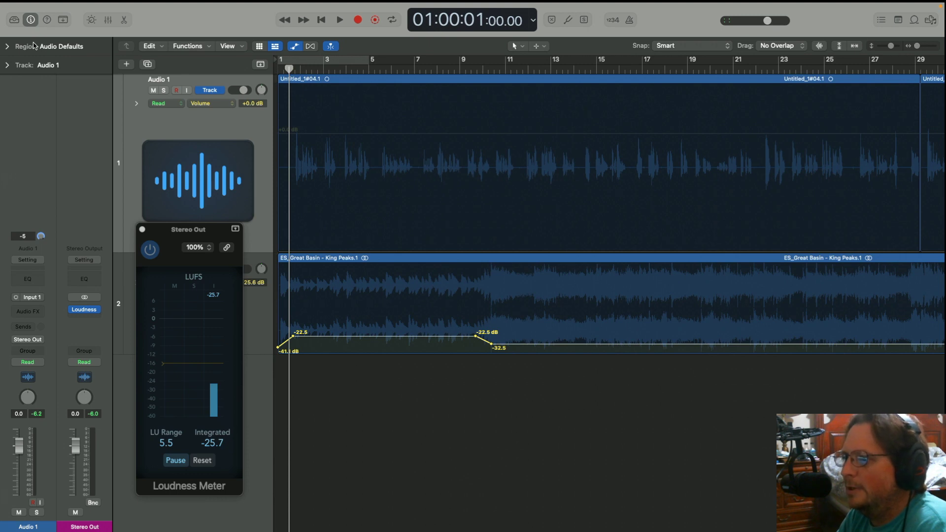
right_click(404, 418)
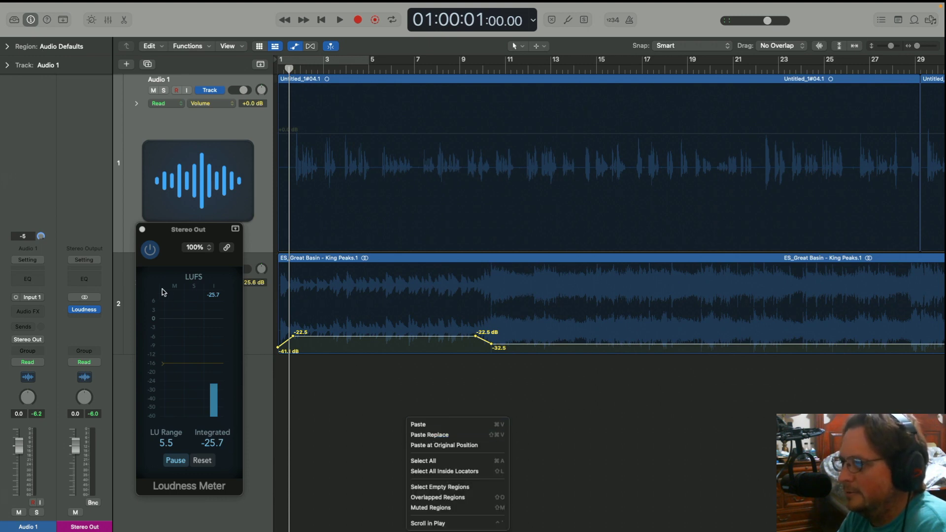
click(139, 230)
click(142, 230)
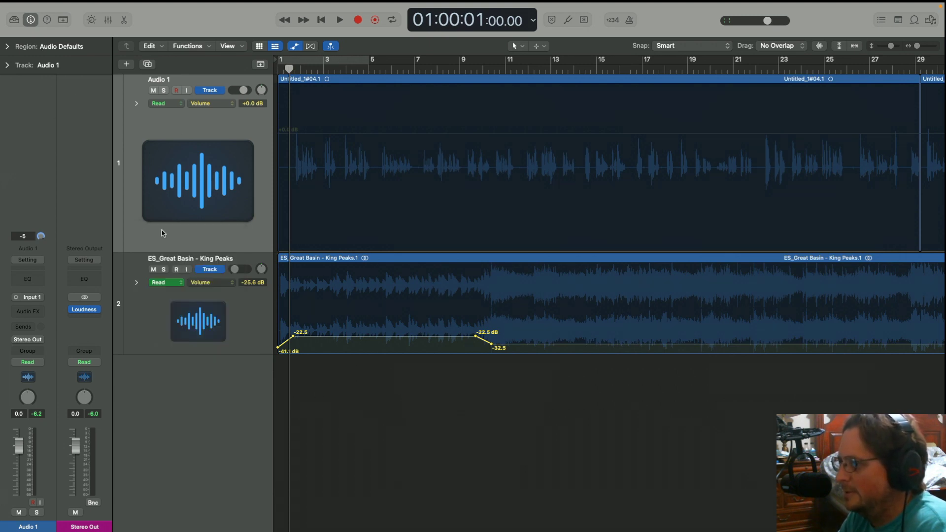
Step: Add two new audio tracks below the ES_Great Basin - King Peaks music track
right_click(376, 416)
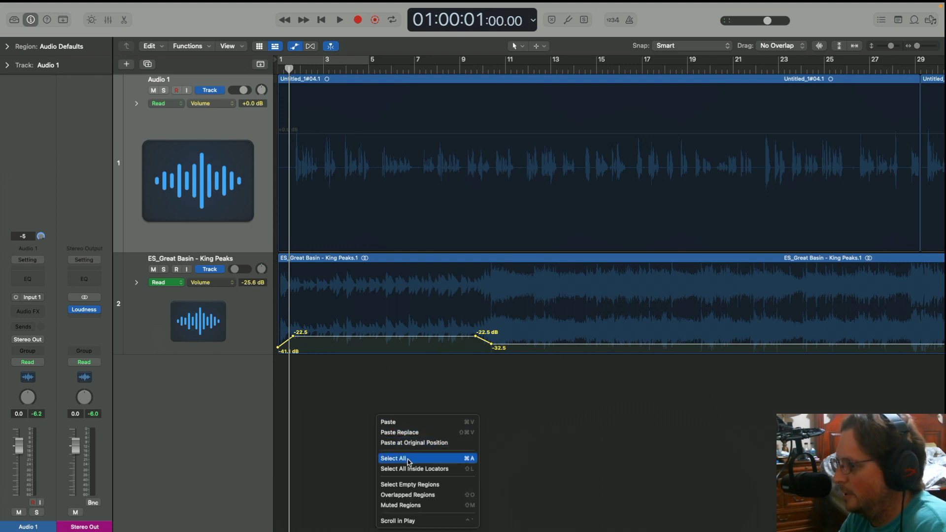
click(250, 415)
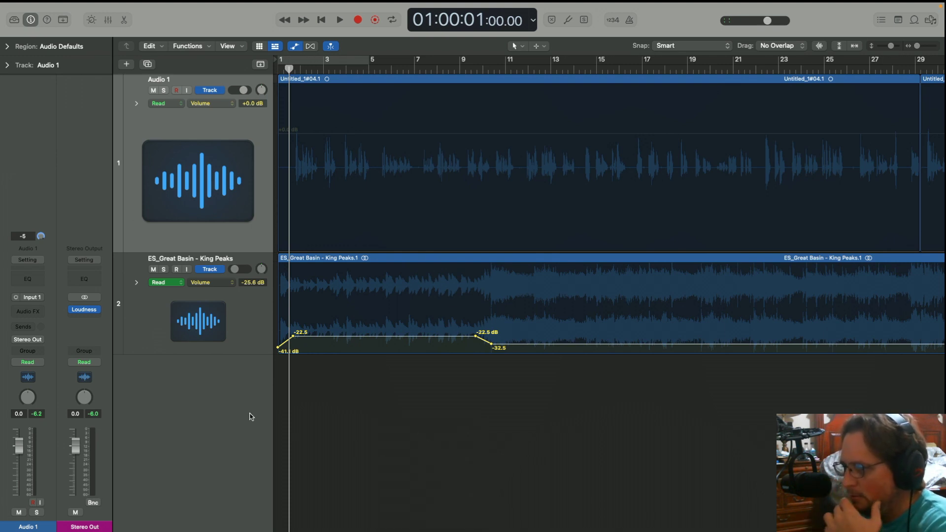
right_click(250, 417)
click(281, 393)
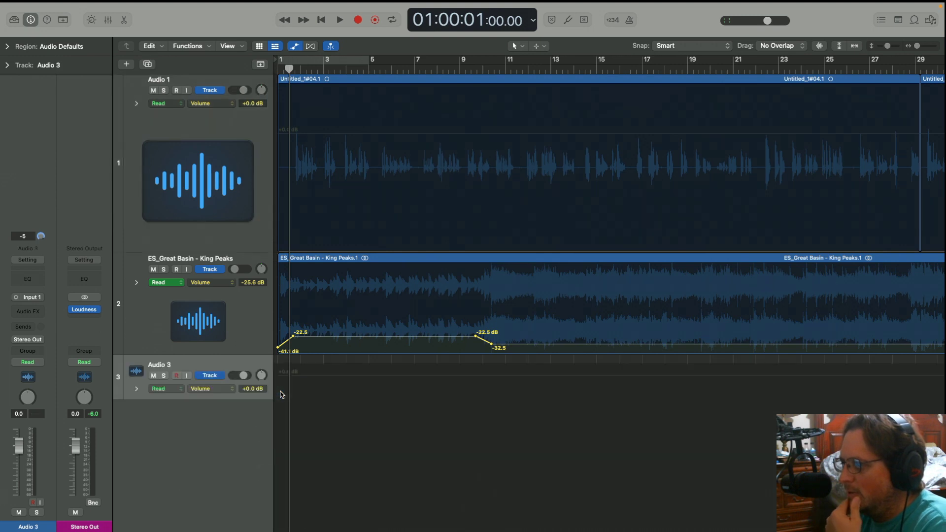
right_click(249, 423)
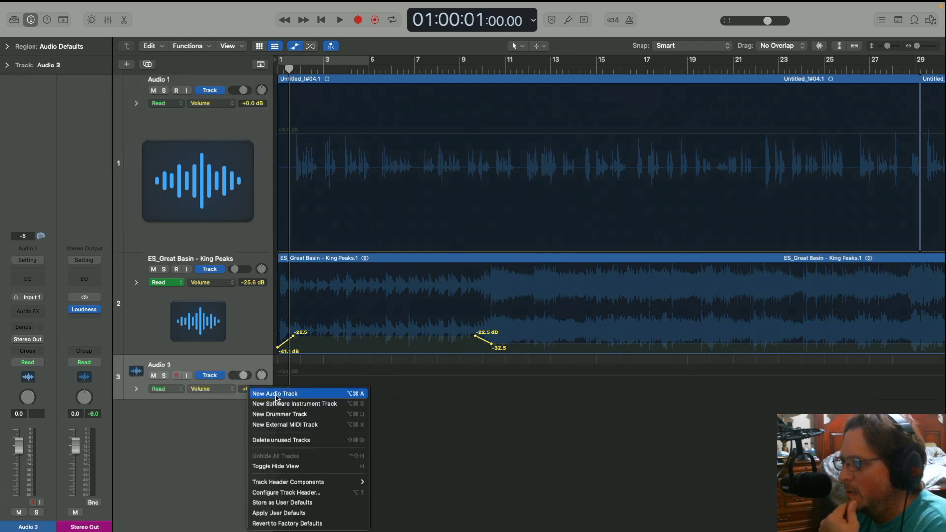
click(277, 398)
Step: Load the Carl Sagan user patch from the Library onto the first new track, Audio 3
click(255, 365)
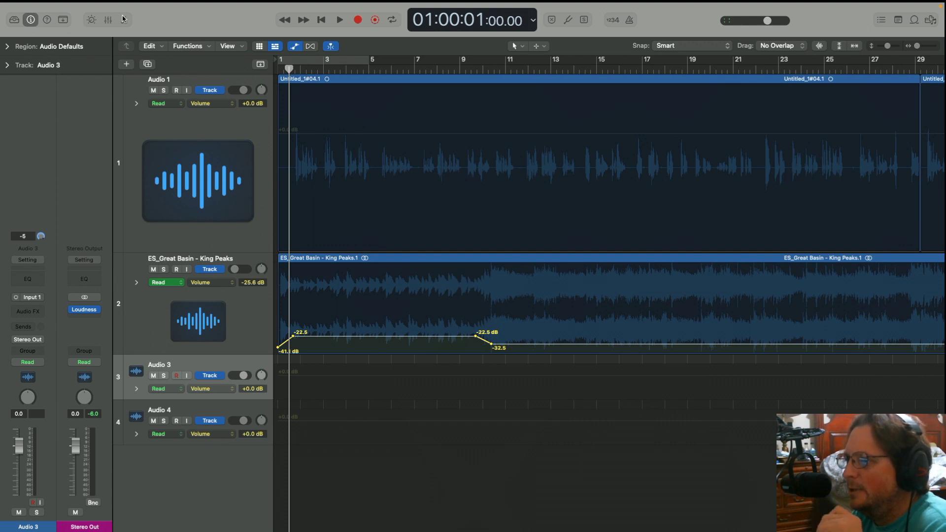
click(14, 20)
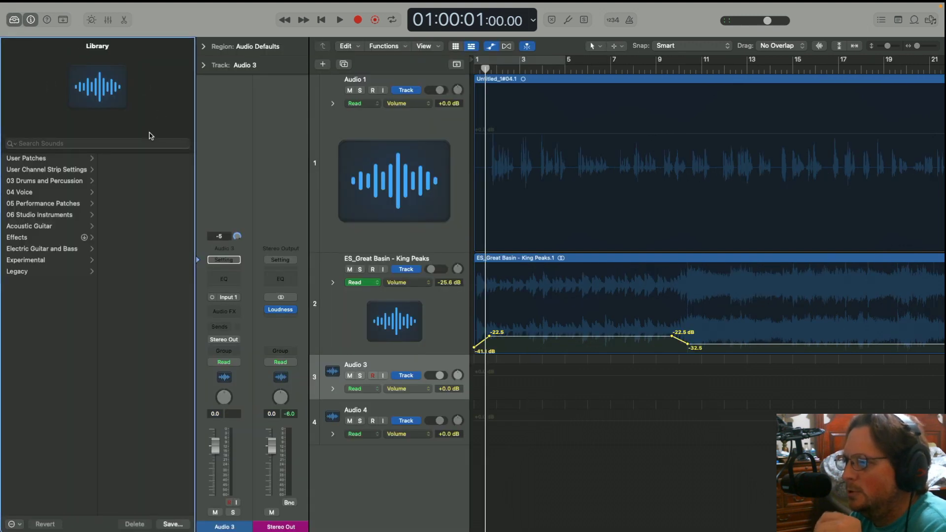
click(60, 158)
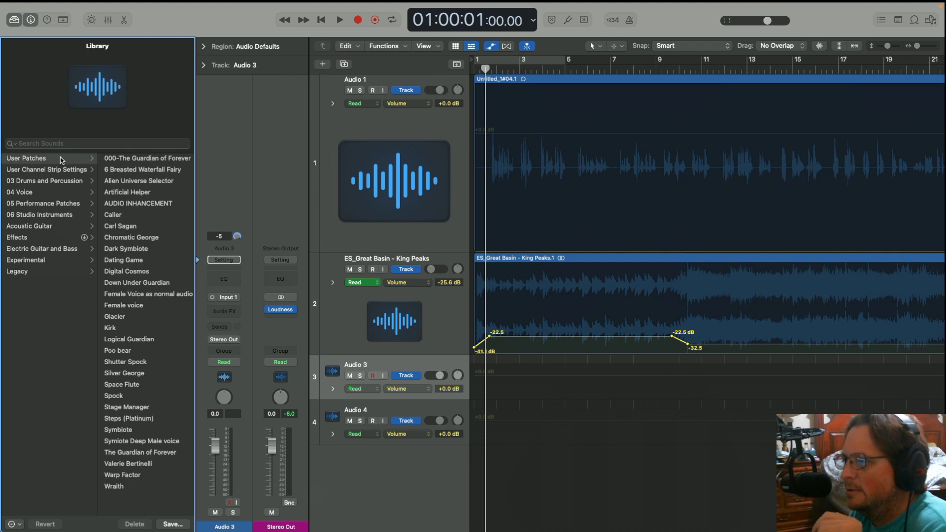
click(135, 228)
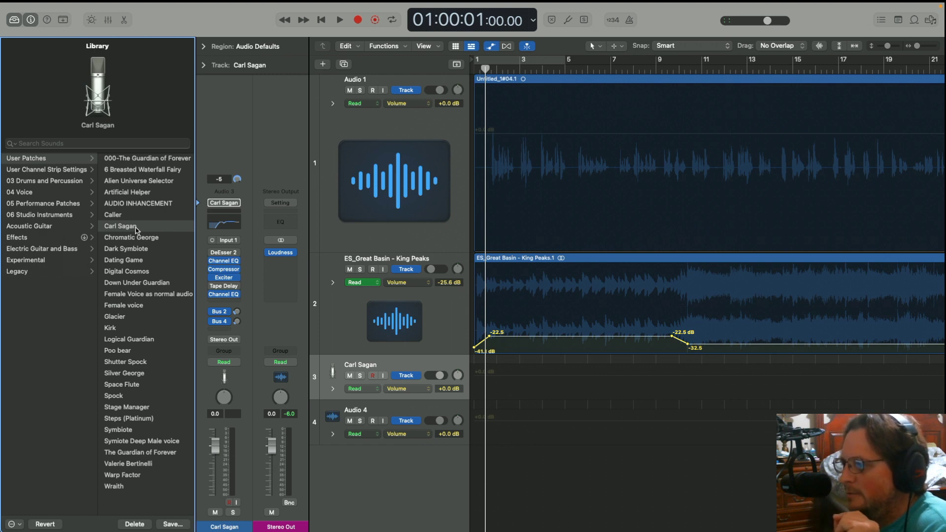
mouse_move(210, 288)
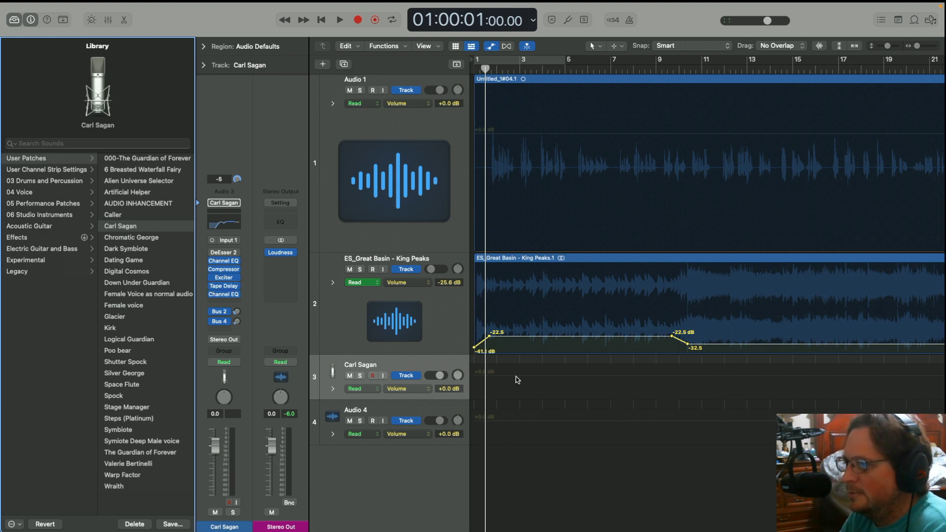
Step: Load the 000-The Guardian of Forever user patch onto the Audio 4 track
click(429, 429)
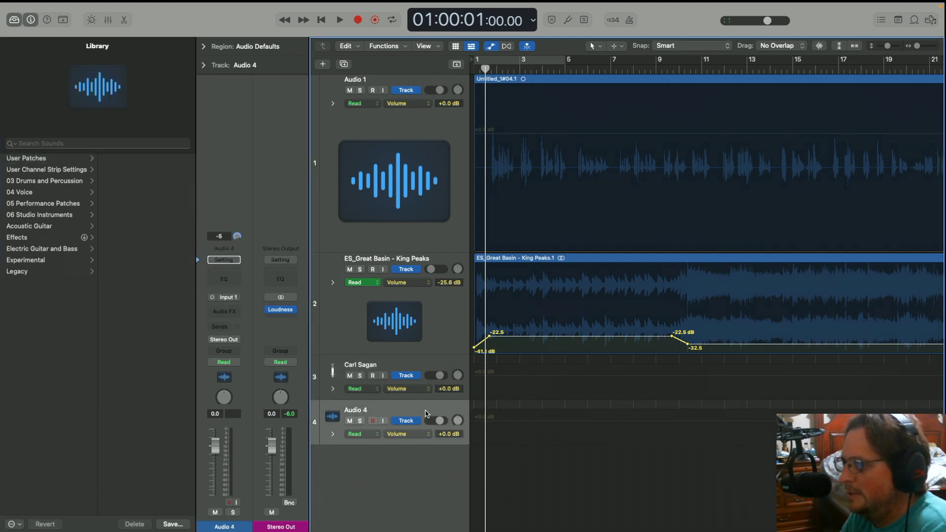
click(57, 159)
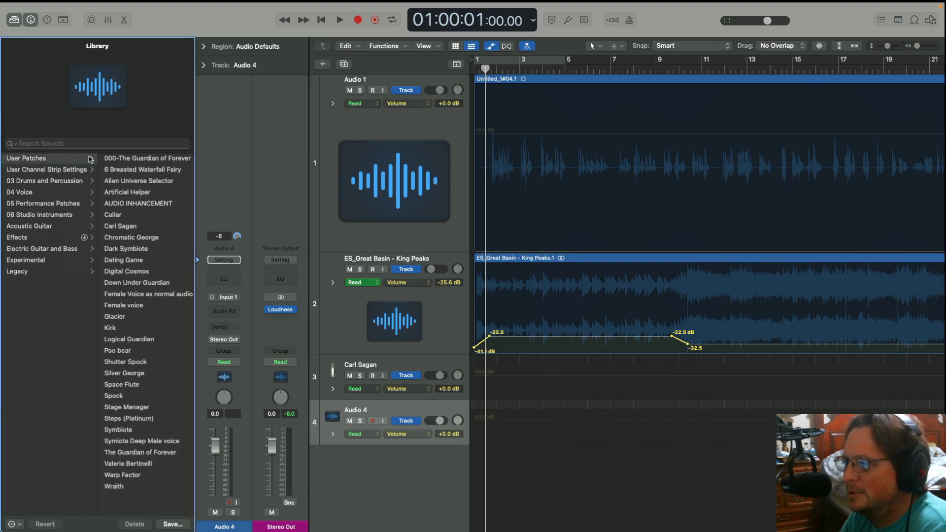
click(155, 159)
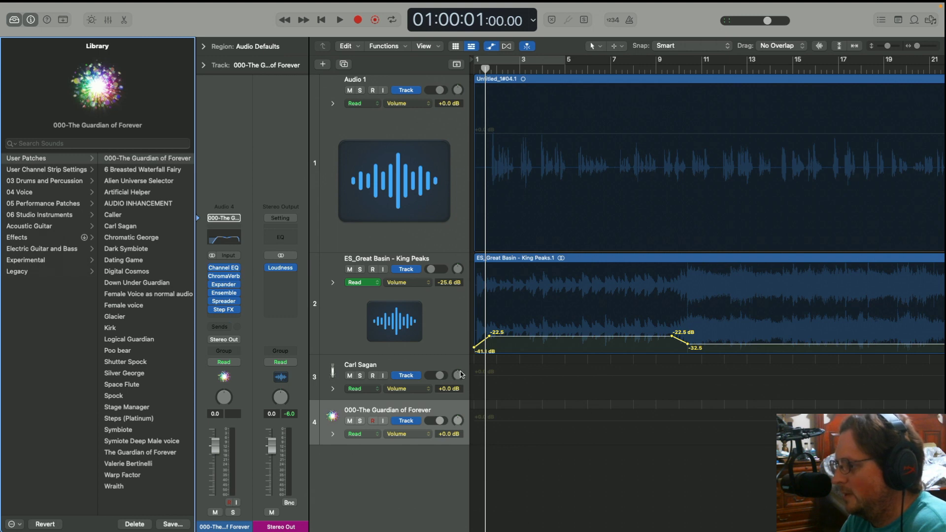
Step: Select the Carl Sagan track and the opening voice region, and listen from 01:00:01 to about 01:00:11
click(447, 363)
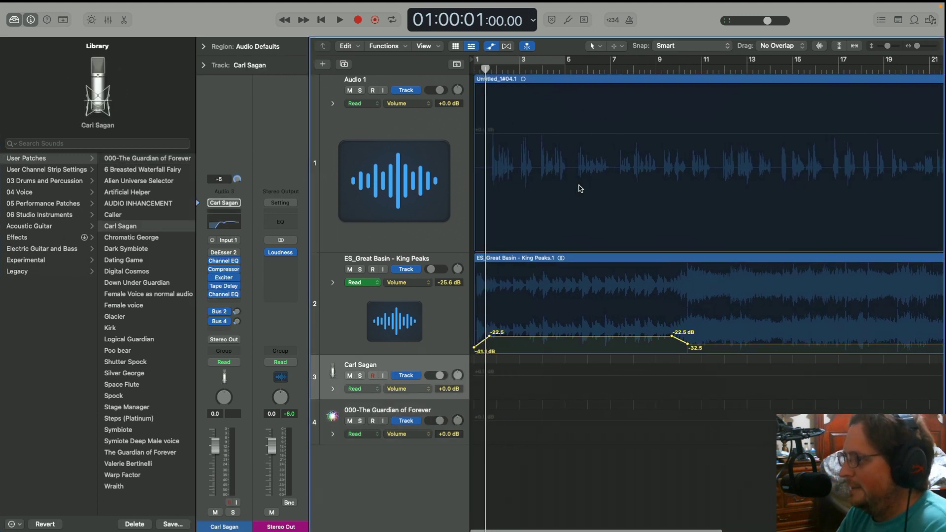
click(578, 80)
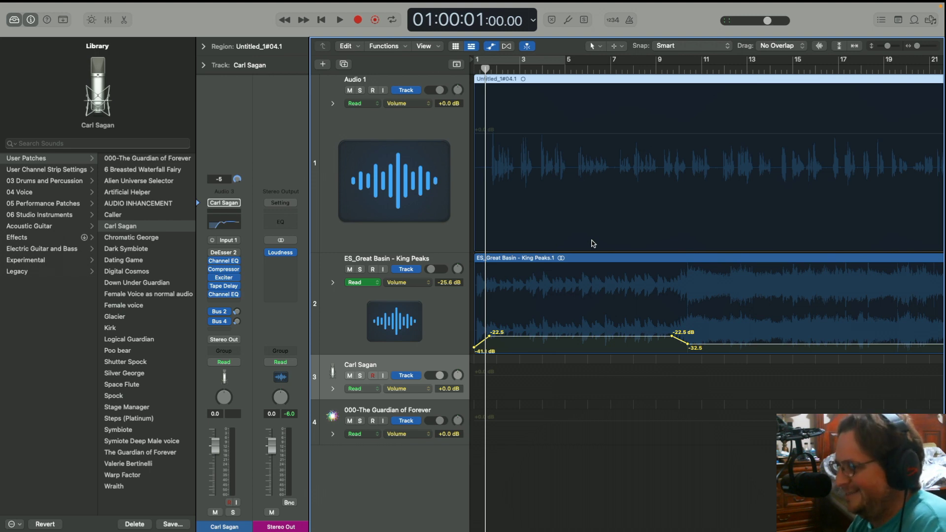
key(space)
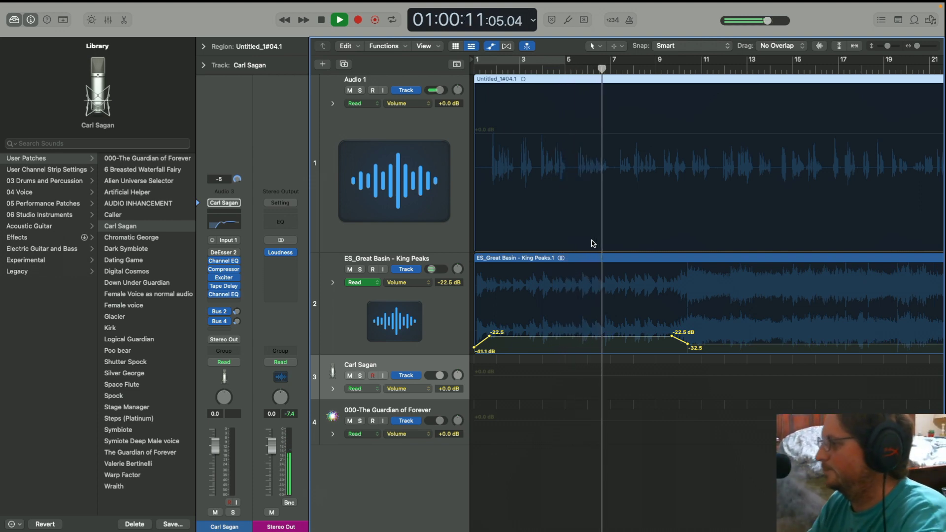
key(space)
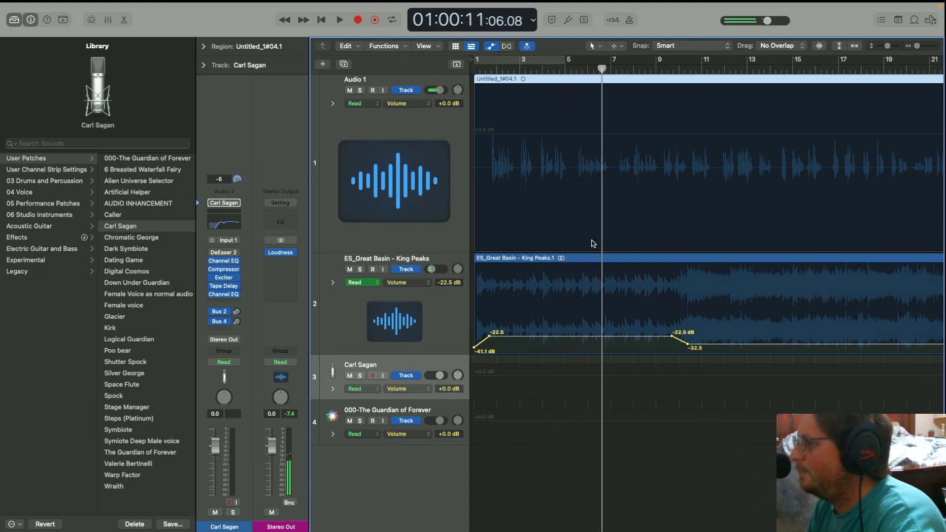
Step: Play the opening phrase from 01:00:01:06 and split the voice region where it ends, at 01:00:03:19
click(492, 70)
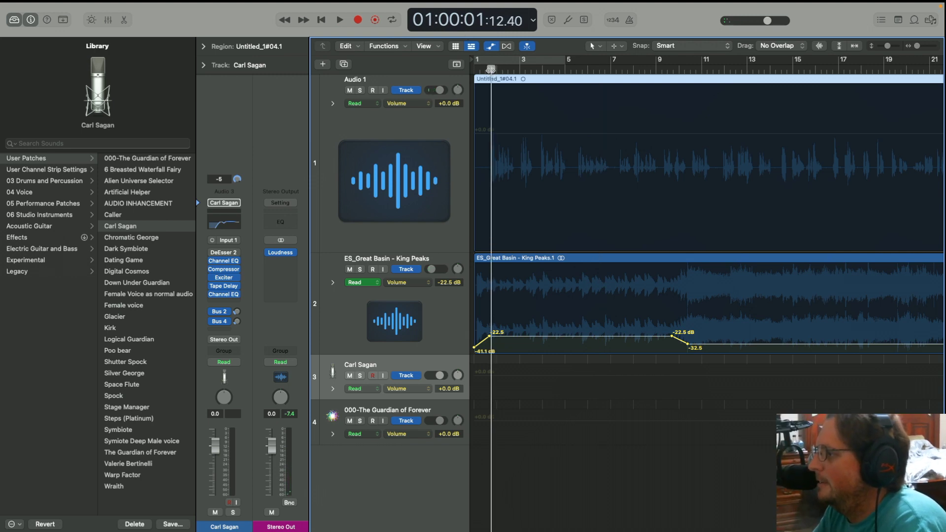
drag(490, 71, 487, 70)
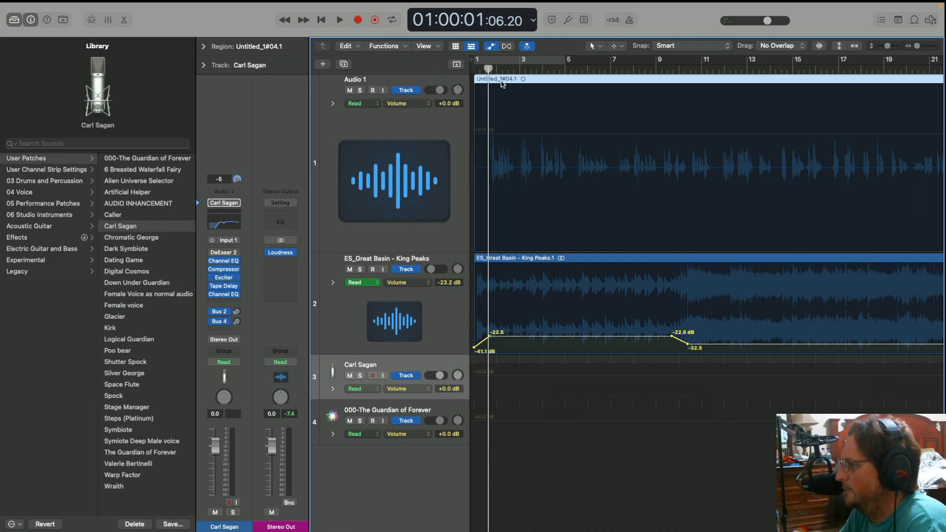
key(space)
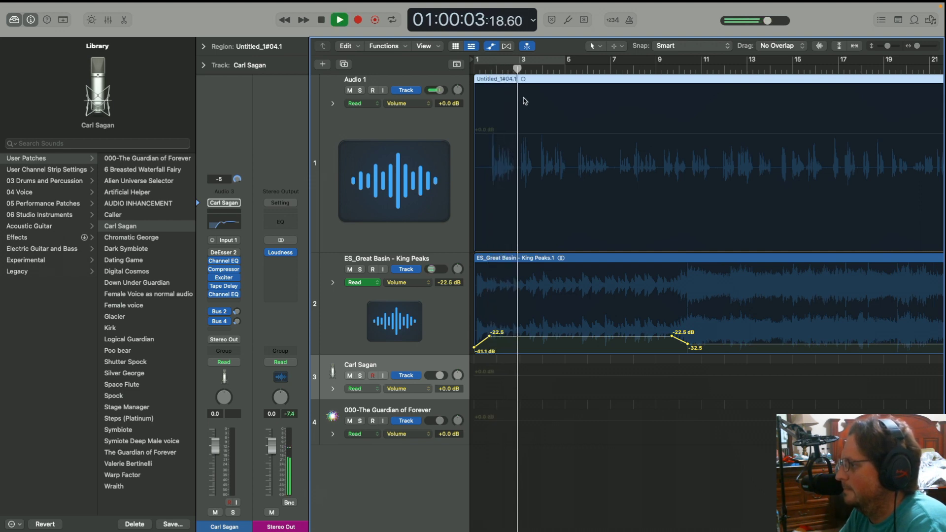
key(space)
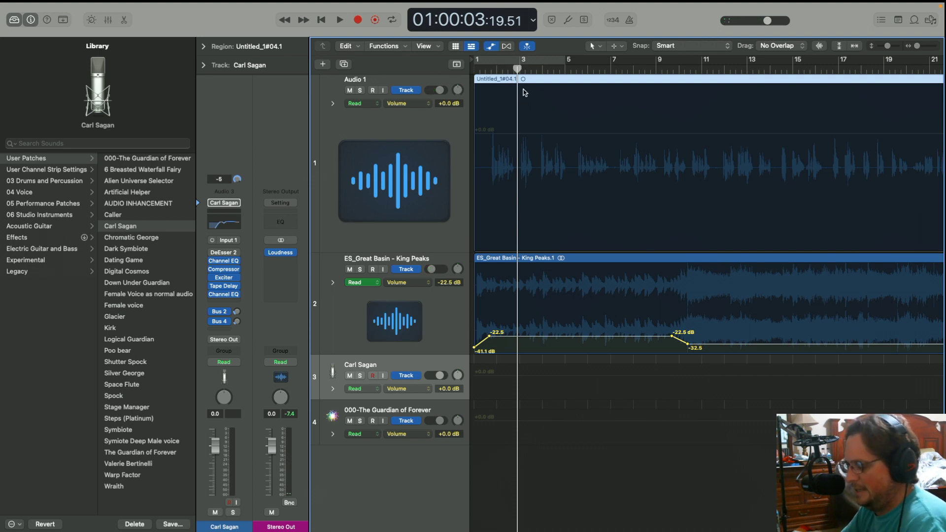
key(super+t)
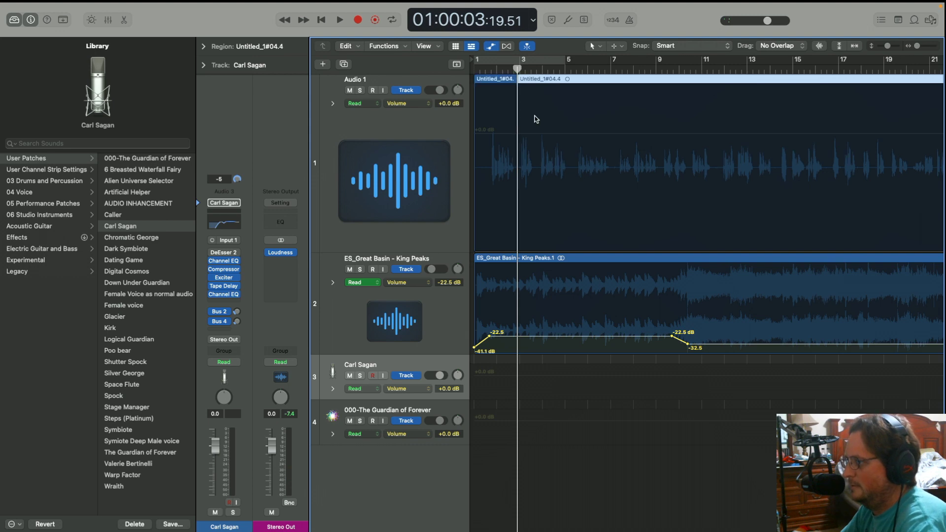
Step: Split the short first voice region at 01:00:01:06 and copy the opening phrase onto the Carl Sagan track at the same position
click(491, 69)
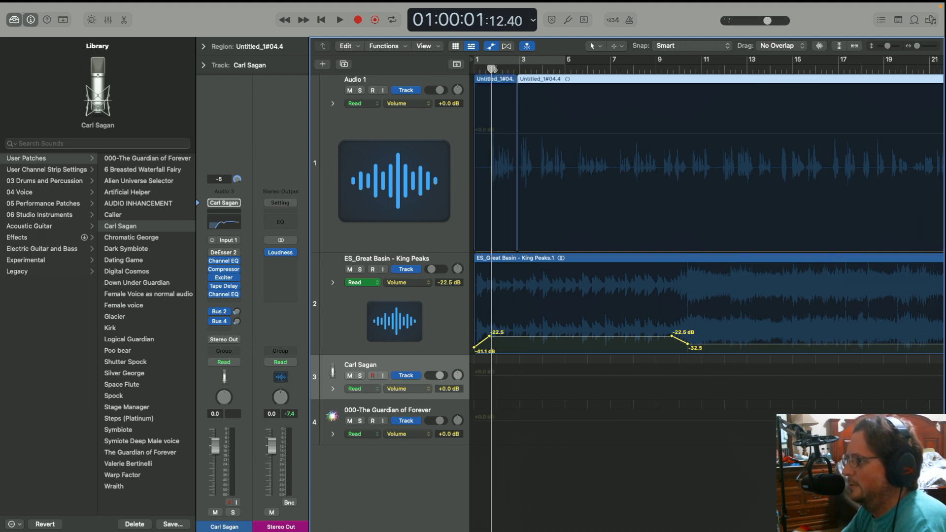
drag(493, 69, 487, 69)
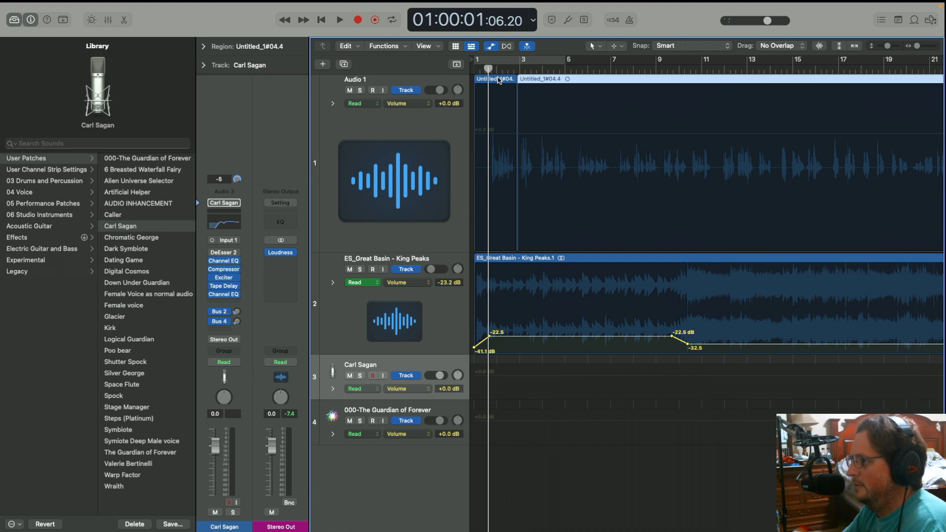
click(498, 80)
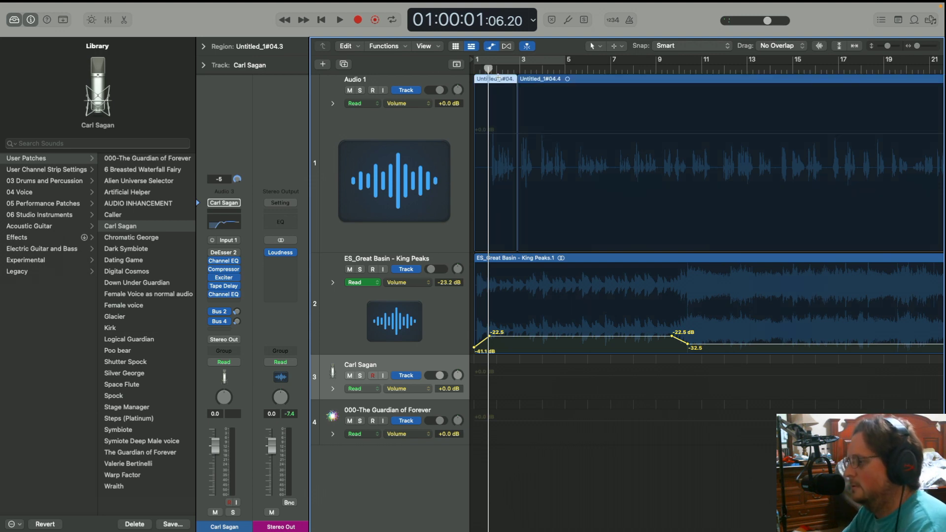
key(super+t)
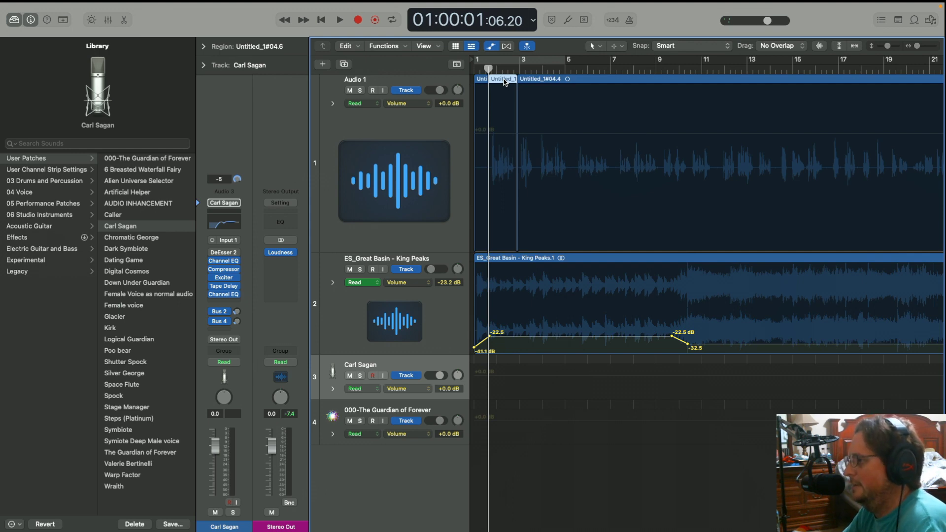
drag(504, 82, 507, 373)
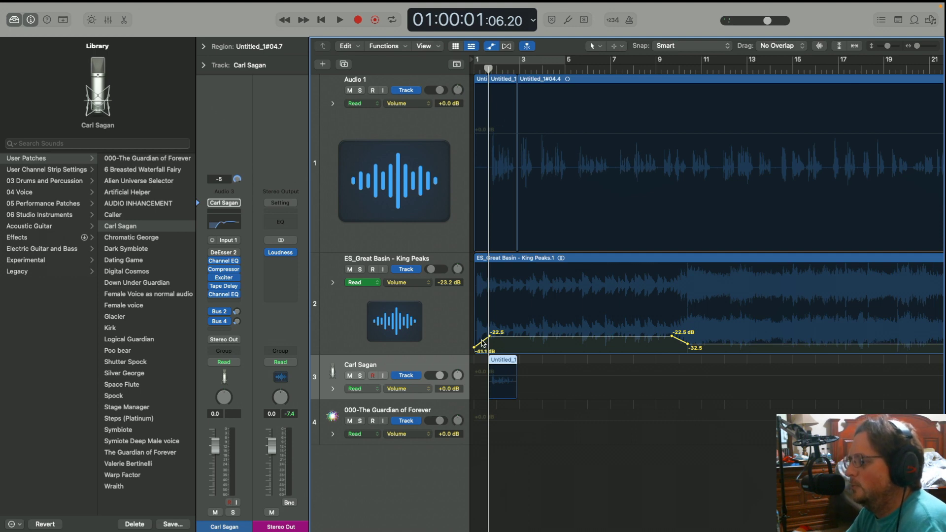
Step: Dip Audio 1's volume automation to -6.7 dB across the opening phrase, with 0 dB on both sides, and play the mix from the start
click(489, 134)
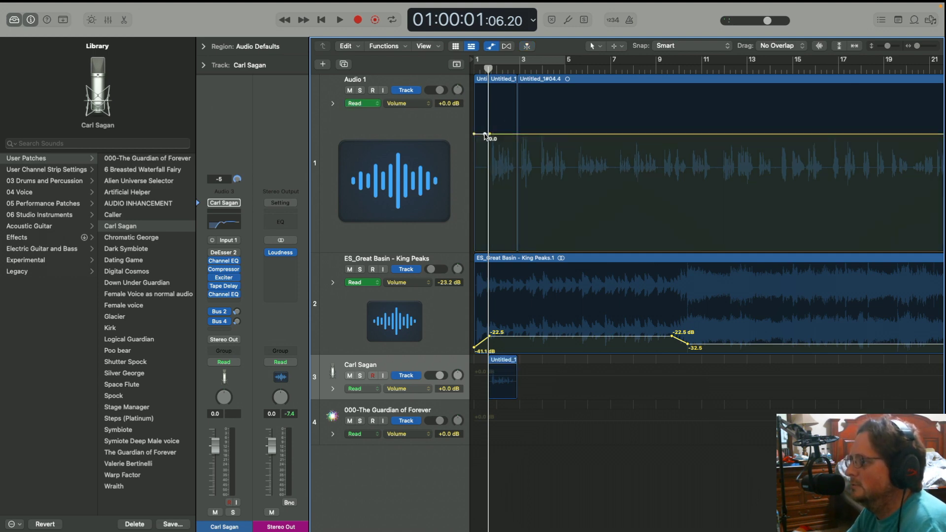
click(488, 135)
click(516, 135)
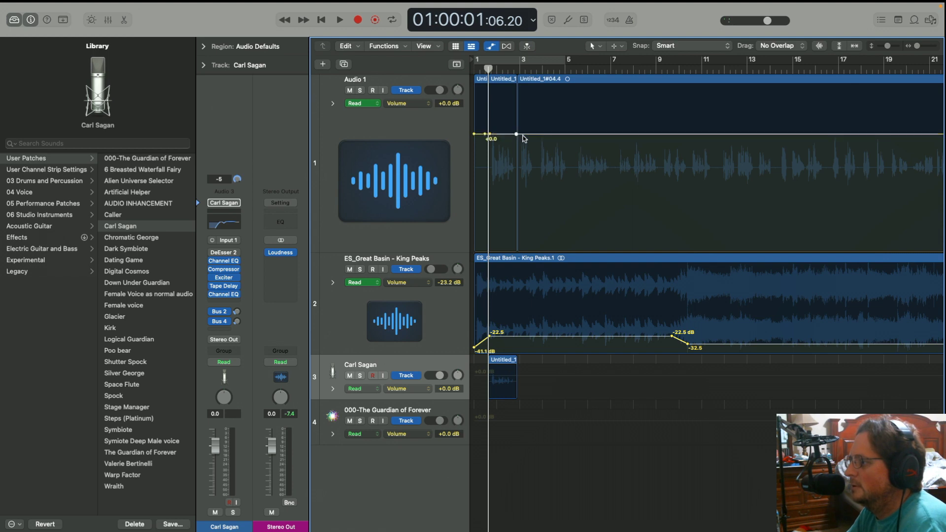
drag(508, 137, 503, 177)
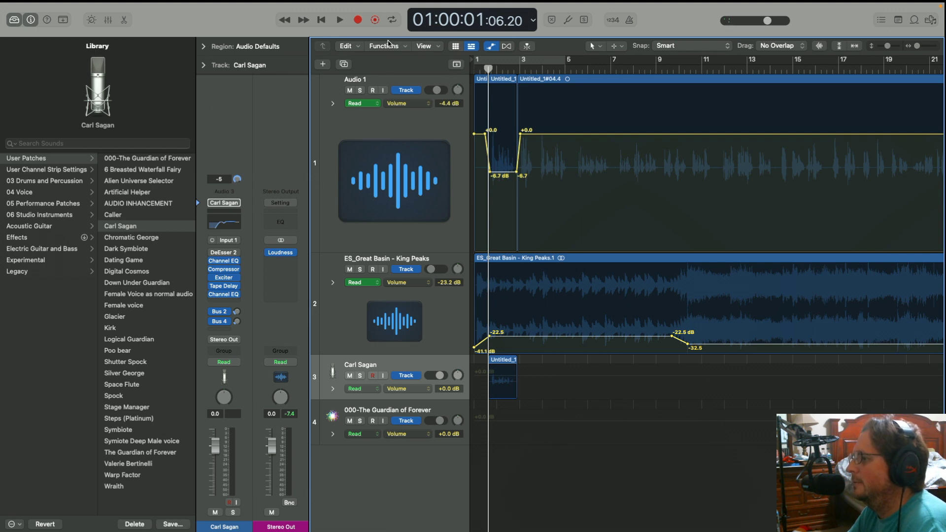
click(327, 20)
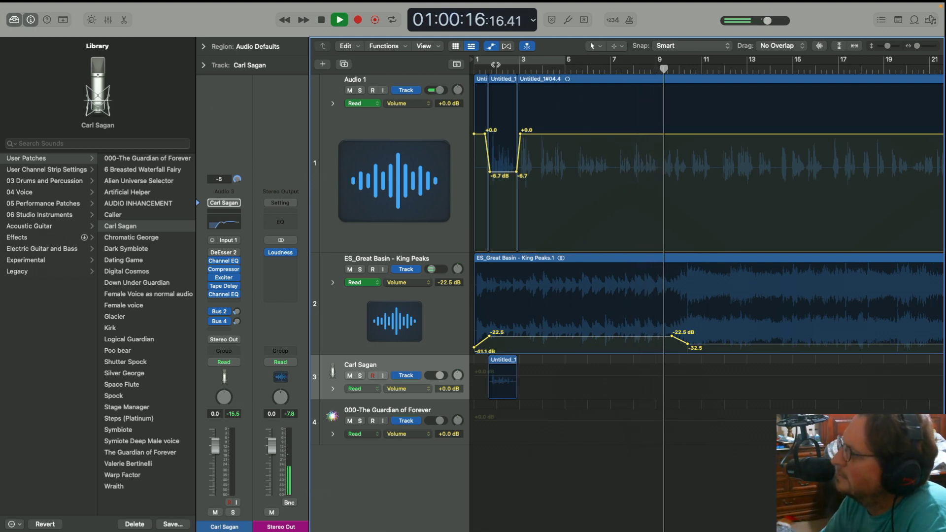
Step: Isolate the next phrase on Audio 1 by splitting the voice region at 01:00:12:15 and at 01:00:16:10
click(612, 70)
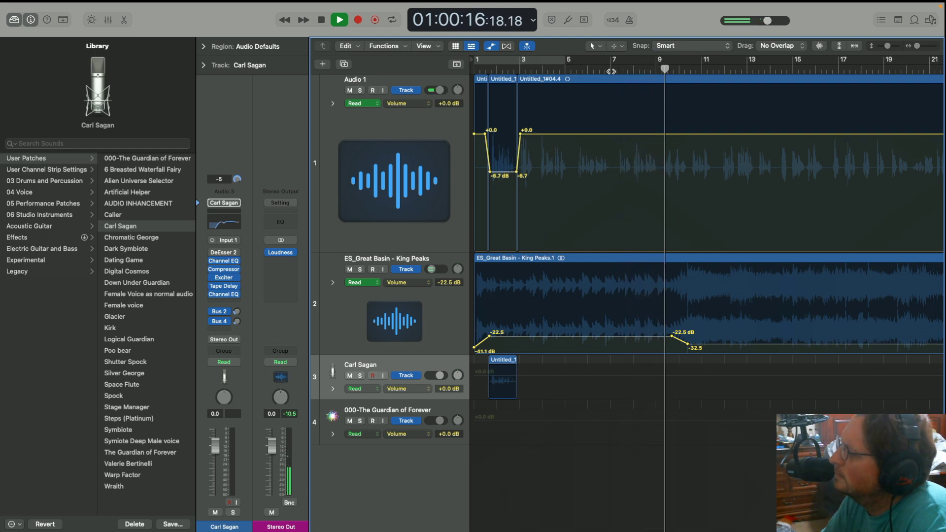
key(space)
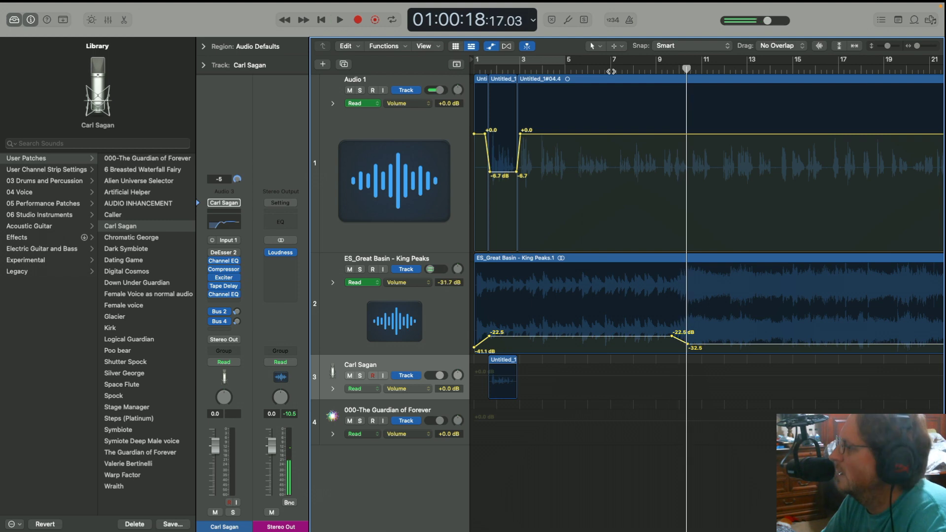
drag(613, 72, 618, 70)
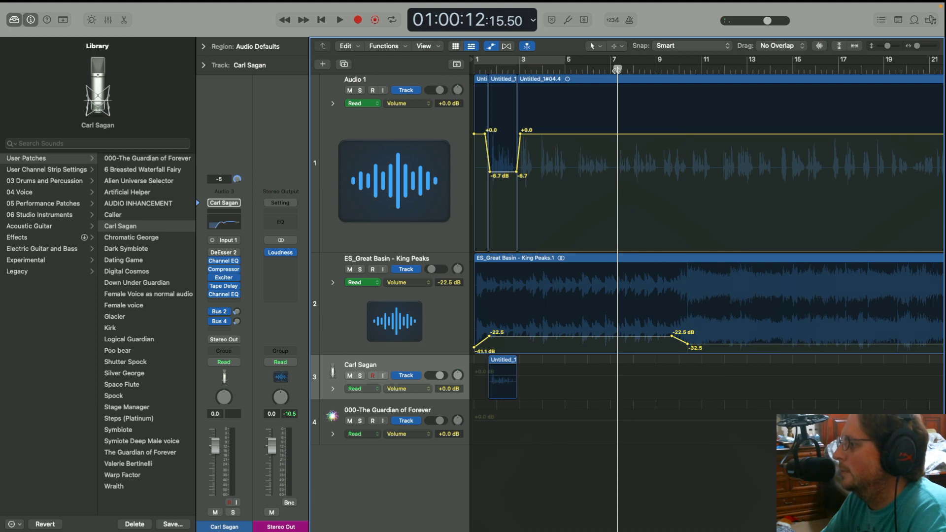
click(631, 81)
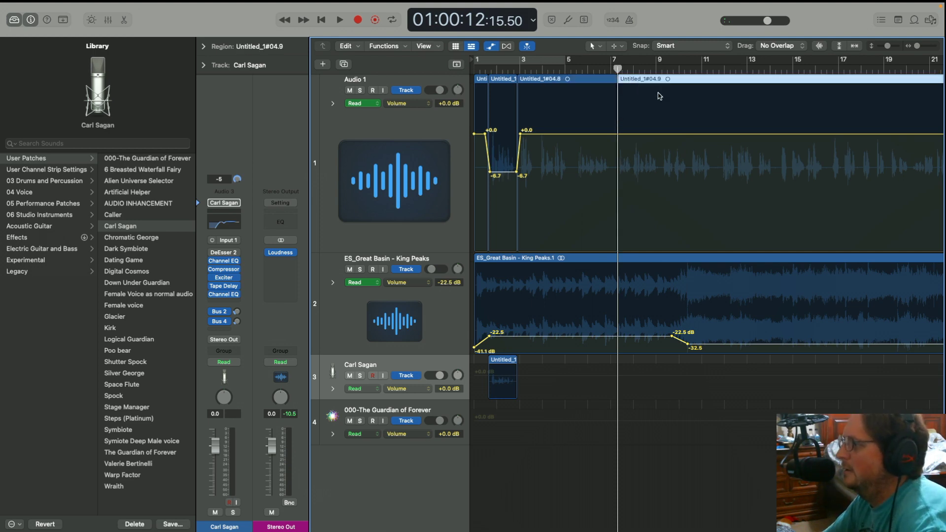
key(space)
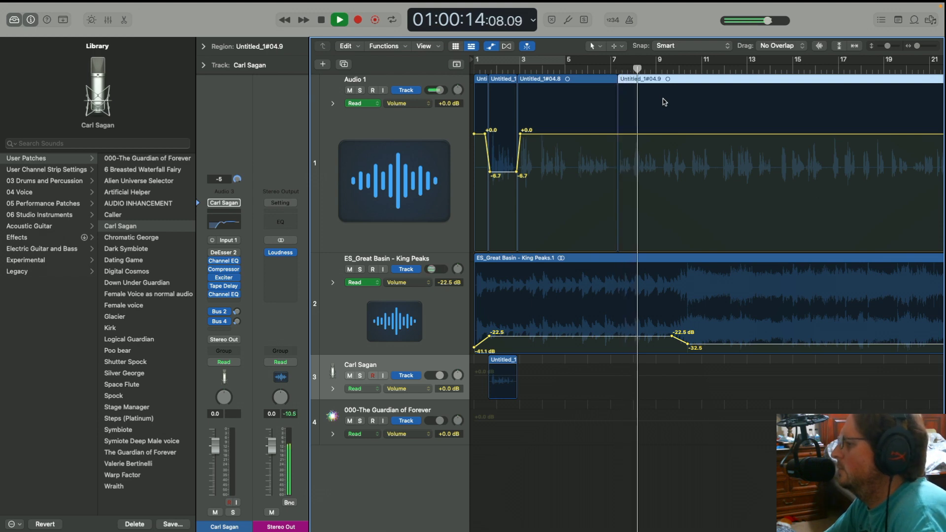
key(space)
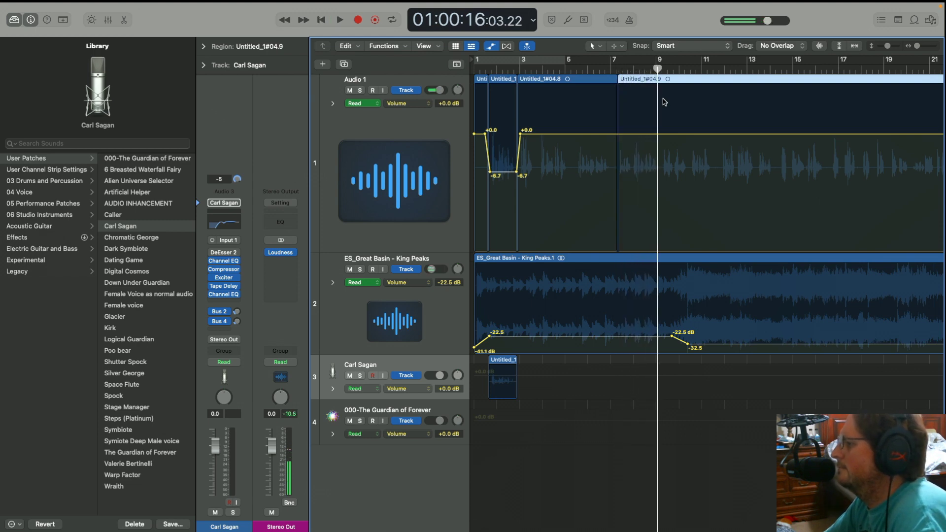
key(space)
key(space)
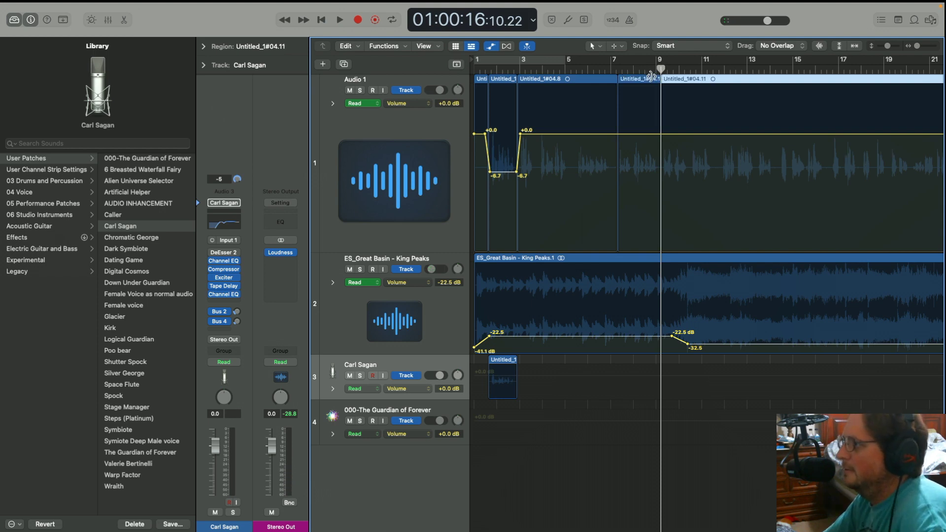
Step: Copy the isolated phrase onto the Carl Sagan track at the same position and play the mix up to about 01:00:27
click(646, 79)
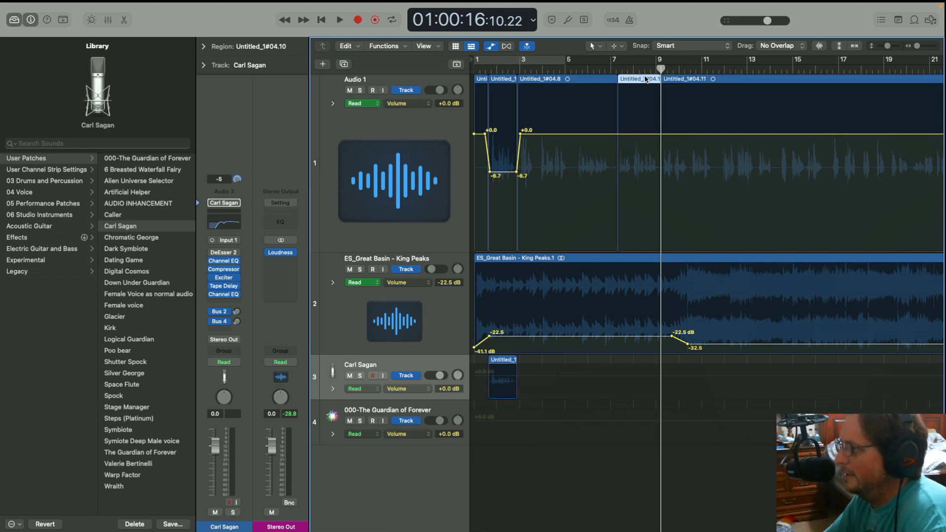
drag(646, 79, 646, 390)
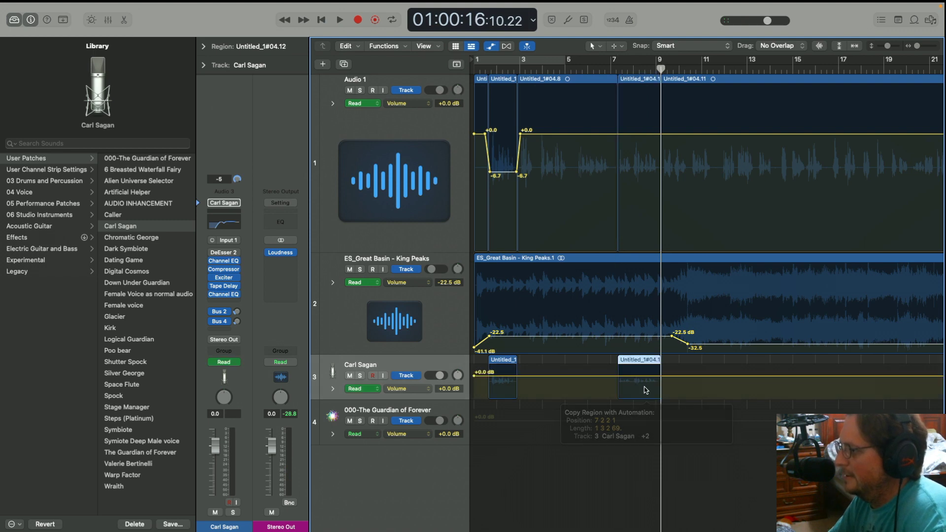
click(603, 70)
key(space)
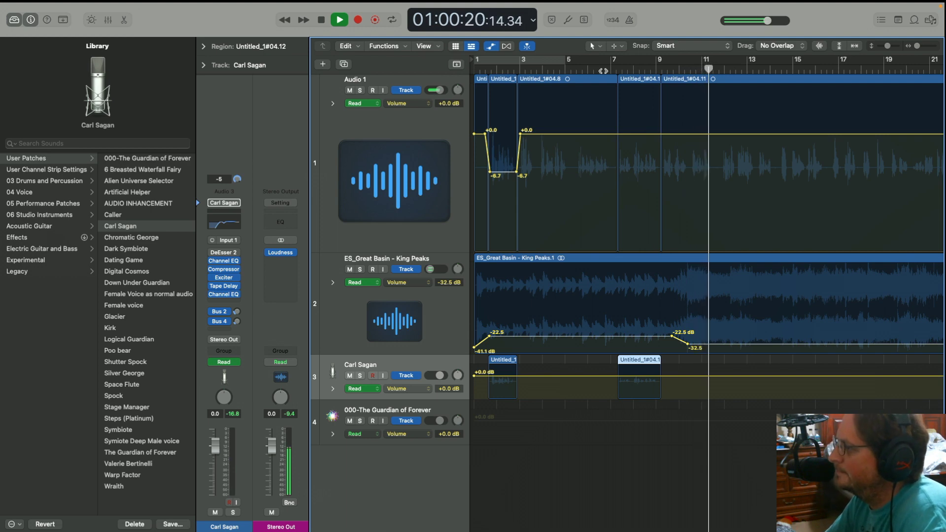
scroll(728, 312, right, 3)
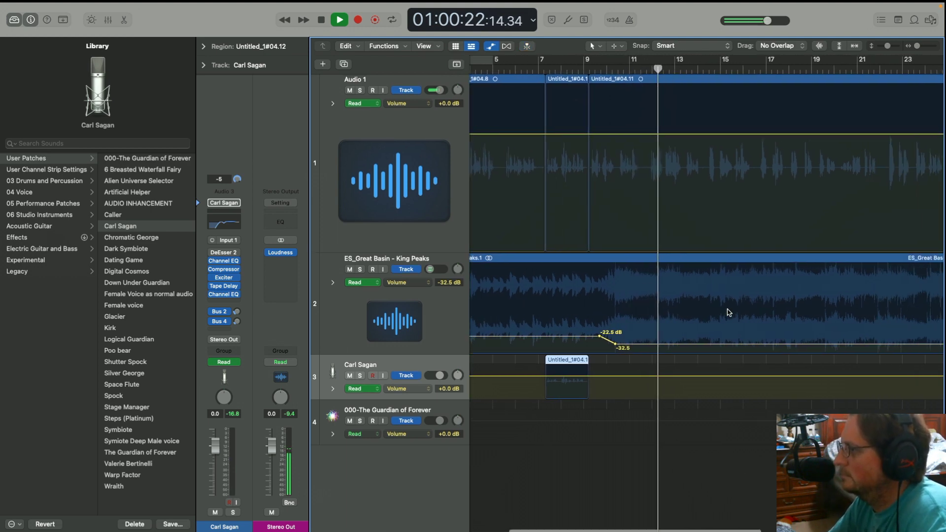
scroll(729, 312, right, 3)
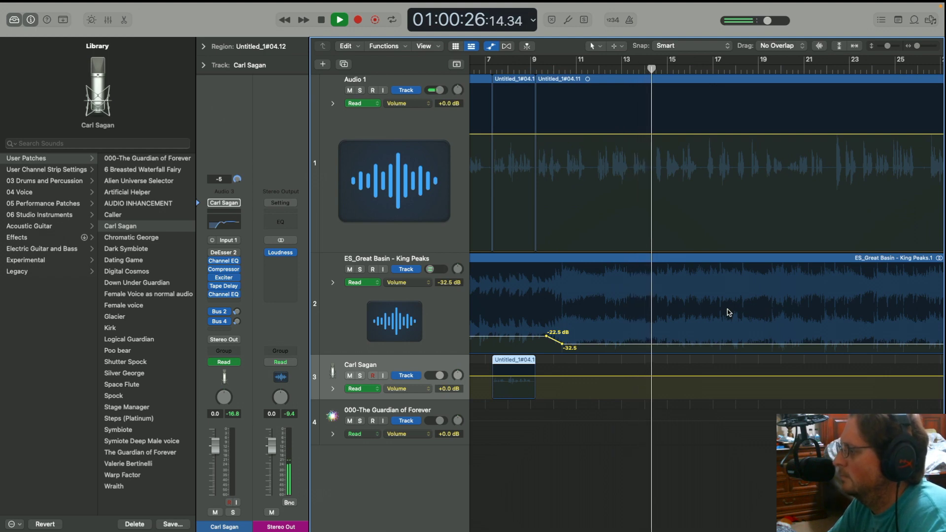
key(space)
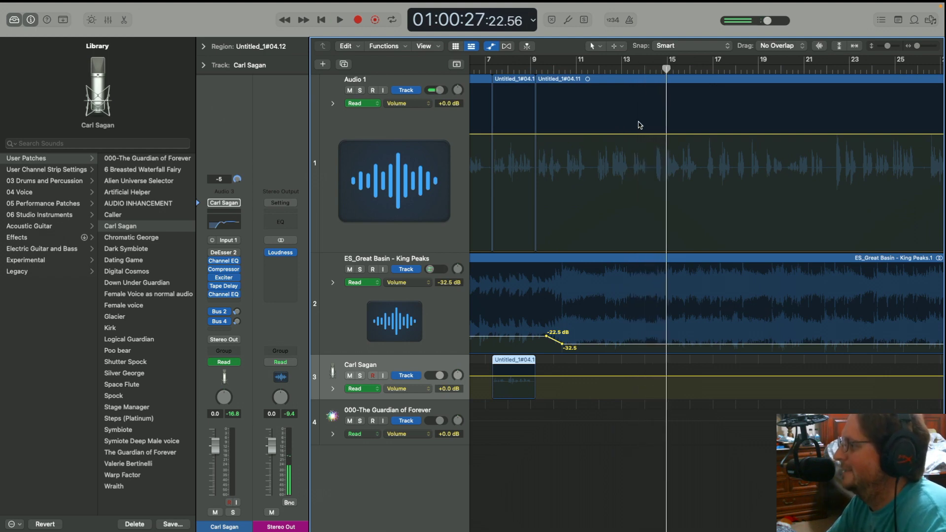
Step: Isolate a short phrase on Audio 1 by splitting the voice region at 01:00:24:18 and at 01:00:26:09
click(627, 69)
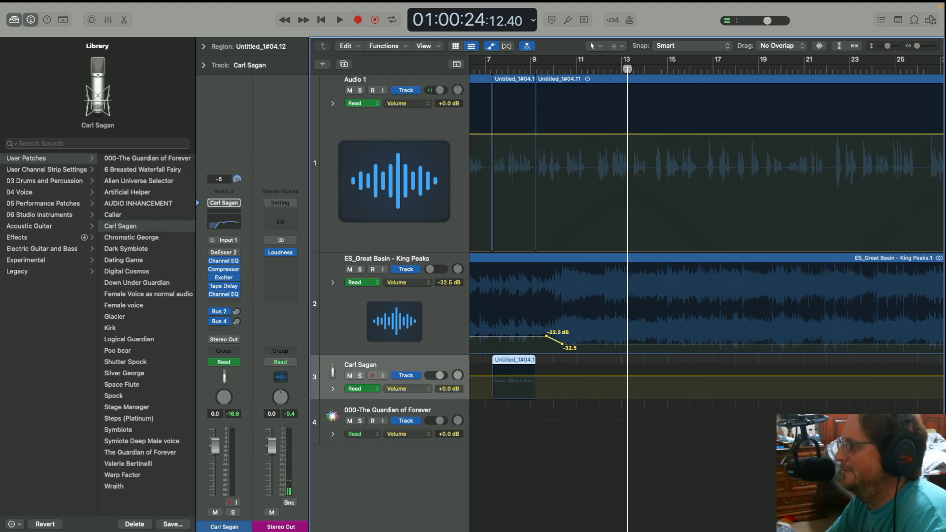
drag(627, 69, 628, 69)
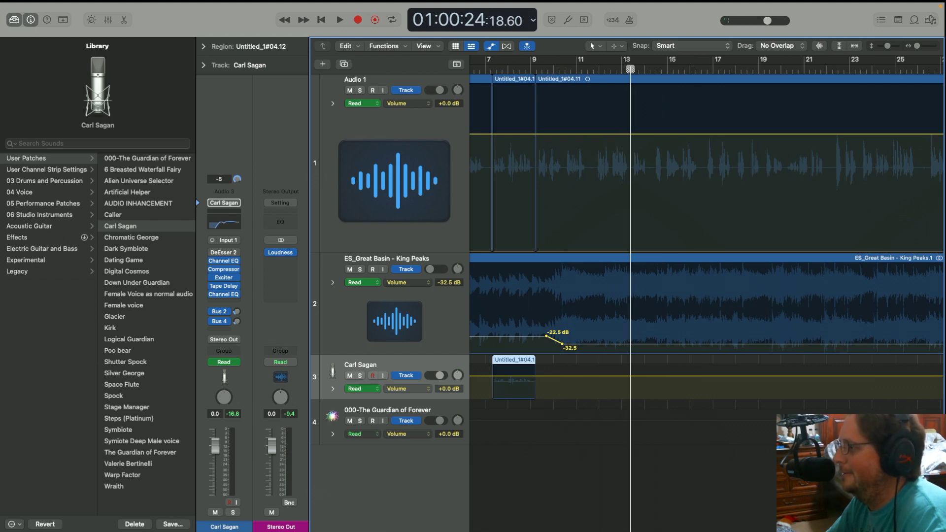
click(638, 78)
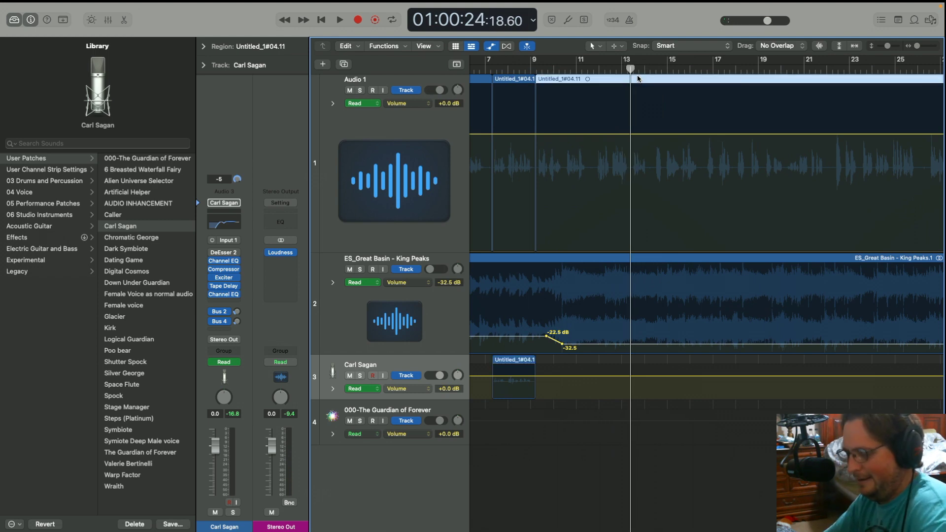
key(super+t)
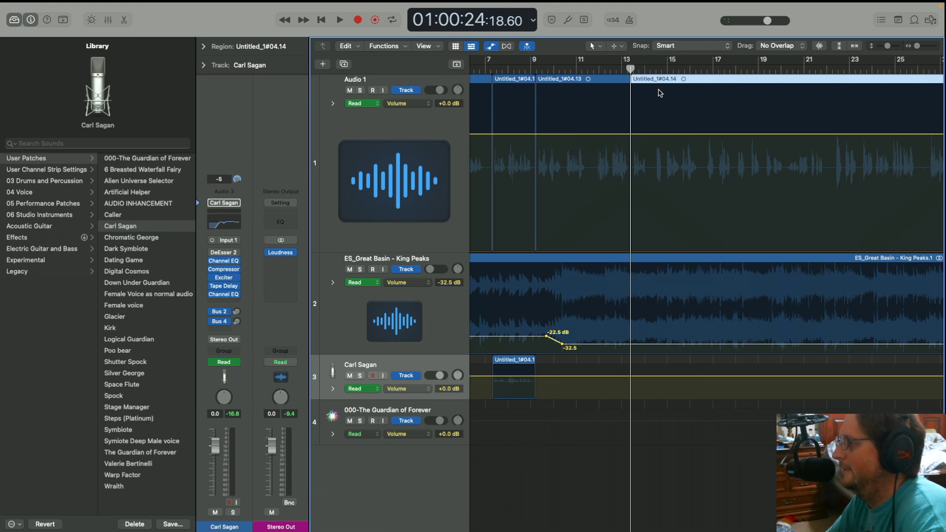
key(space)
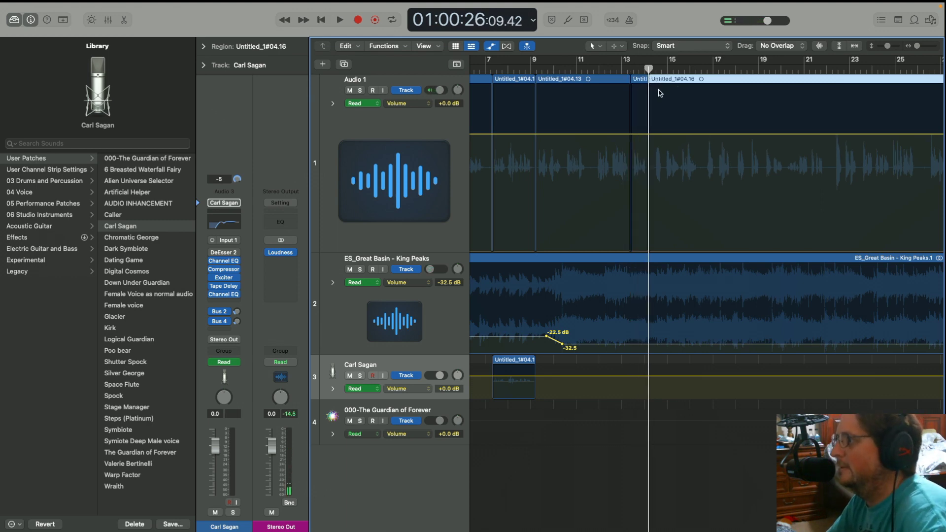
Step: Move the short phrase to the 000-The Guardian of Forever track at the same position and play the mix from about bar 6
click(640, 81)
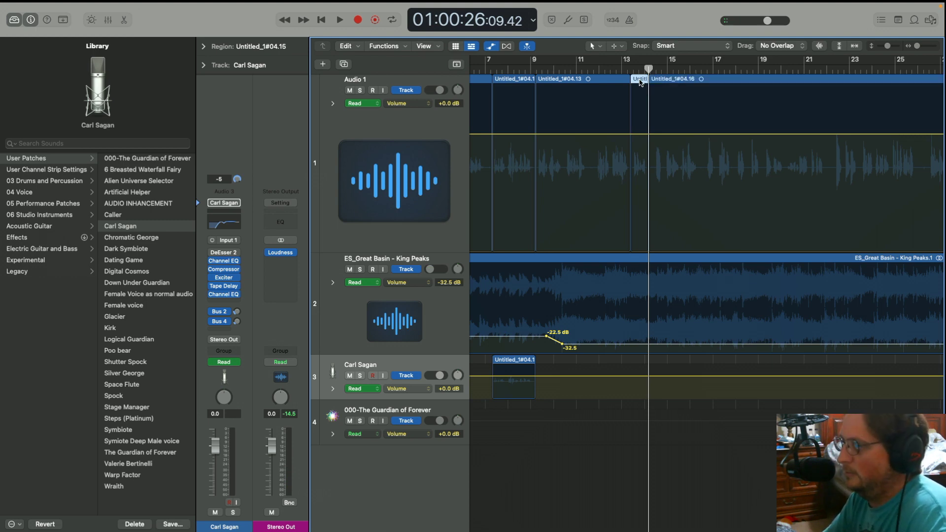
drag(640, 81, 639, 418)
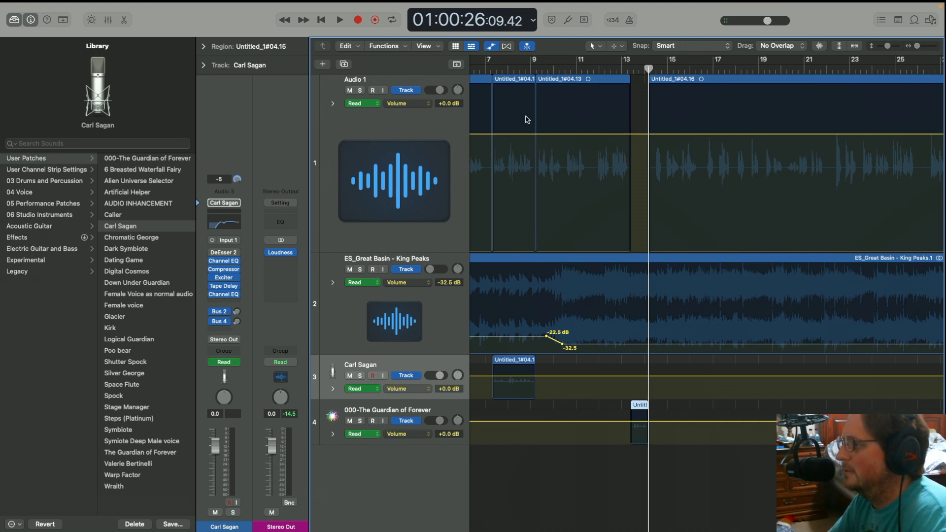
key(super+Left)
key(super+Left)
click(533, 71)
key(space)
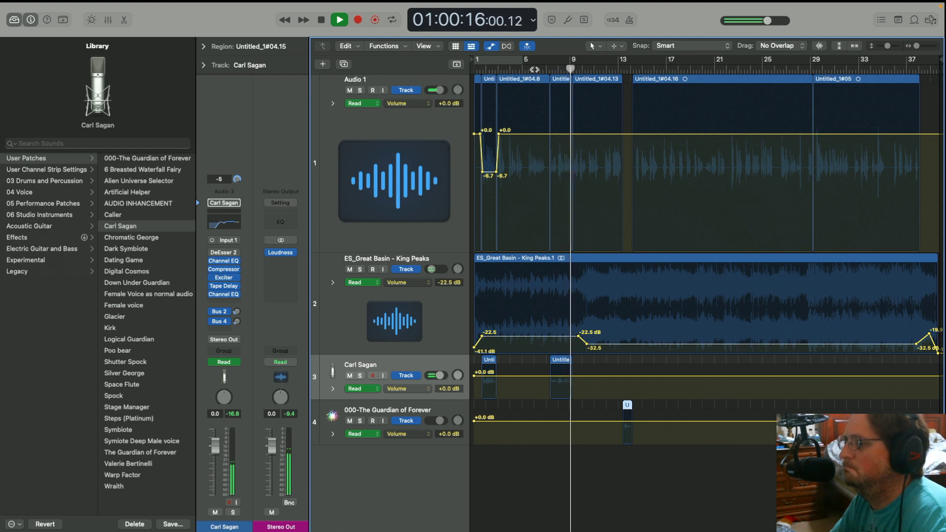
Step: Hide the library and raise the Guardian of Forever track's volume automation to +3.3 dB across its phrase, with 0 dB on both sides
click(14, 20)
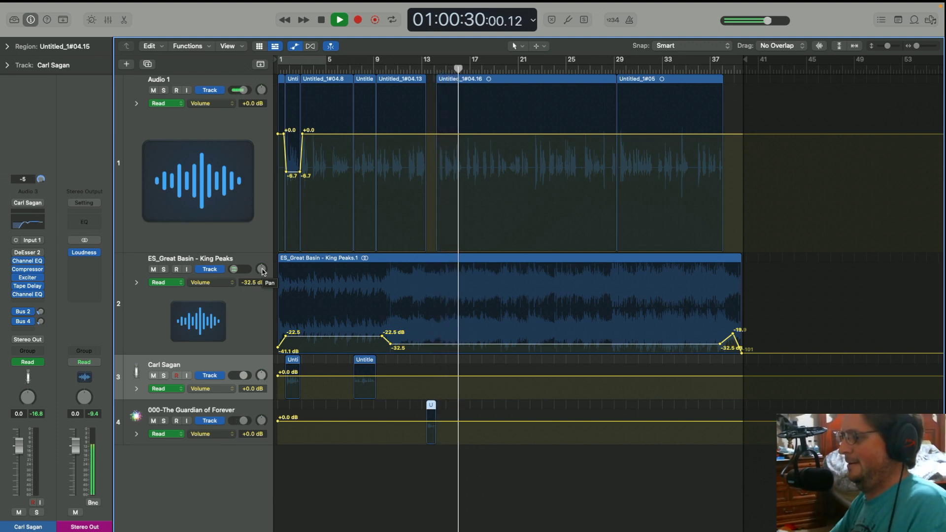
key(space)
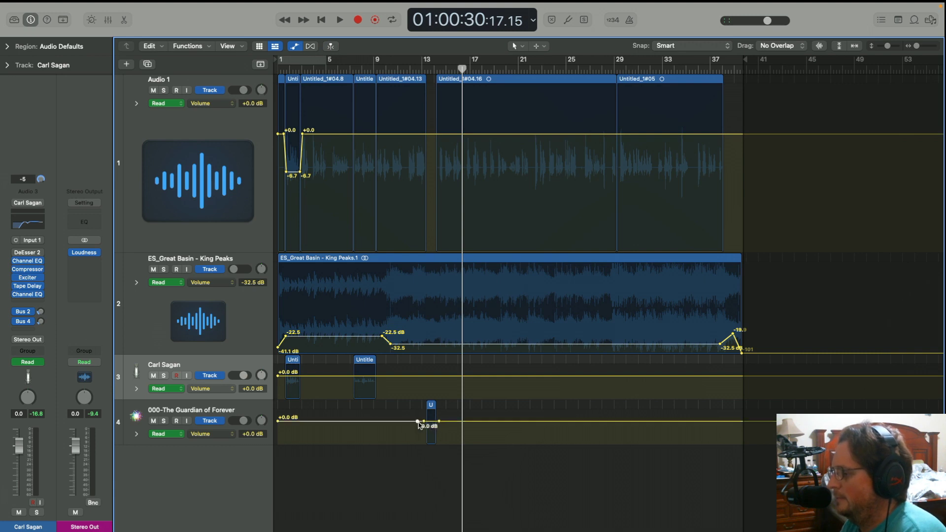
drag(430, 421, 430, 419)
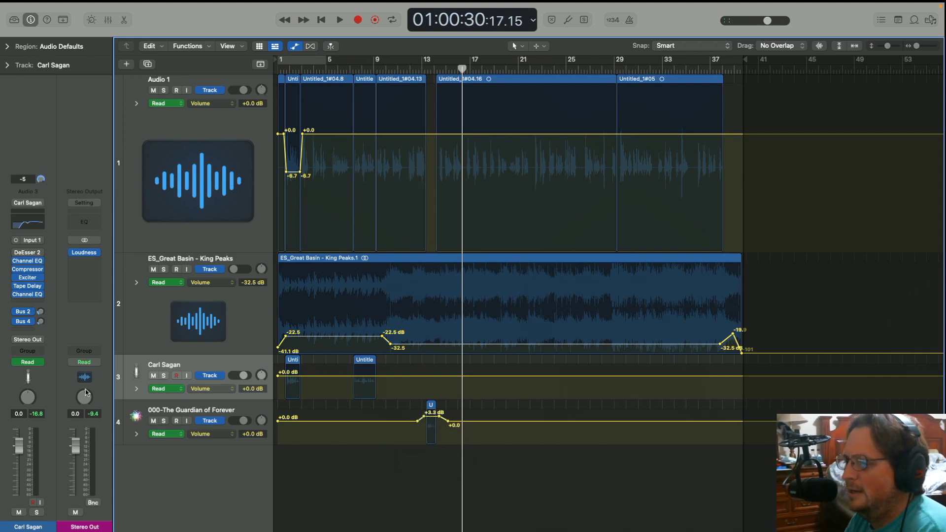
Step: Open the Stereo Out Loudness Meter beside the tracks and check the mix from 01:00:08:00 to about 01:00:54
click(83, 252)
drag(191, 238, 107, 107)
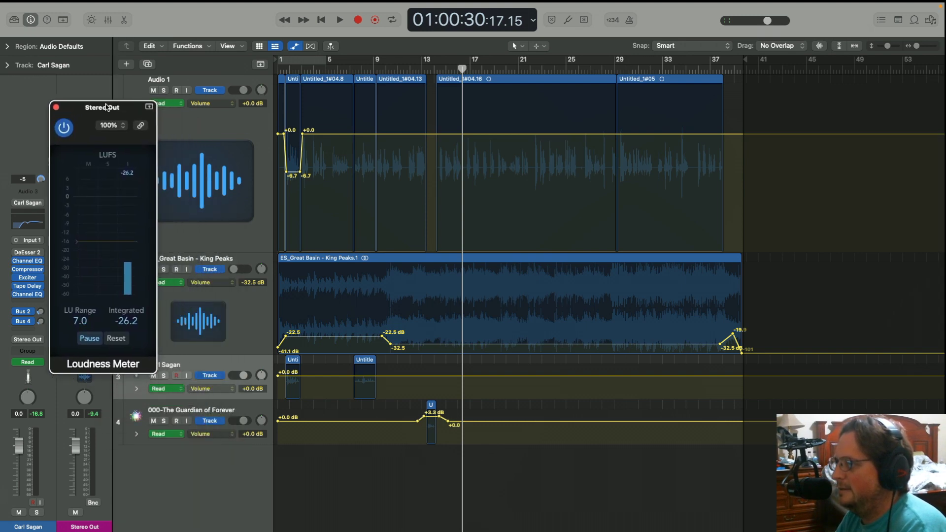
click(325, 69)
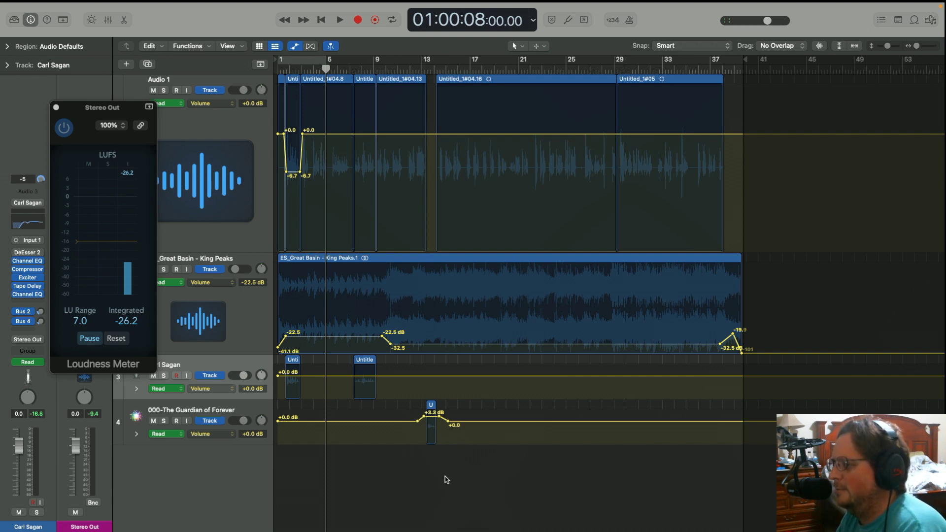
key(space)
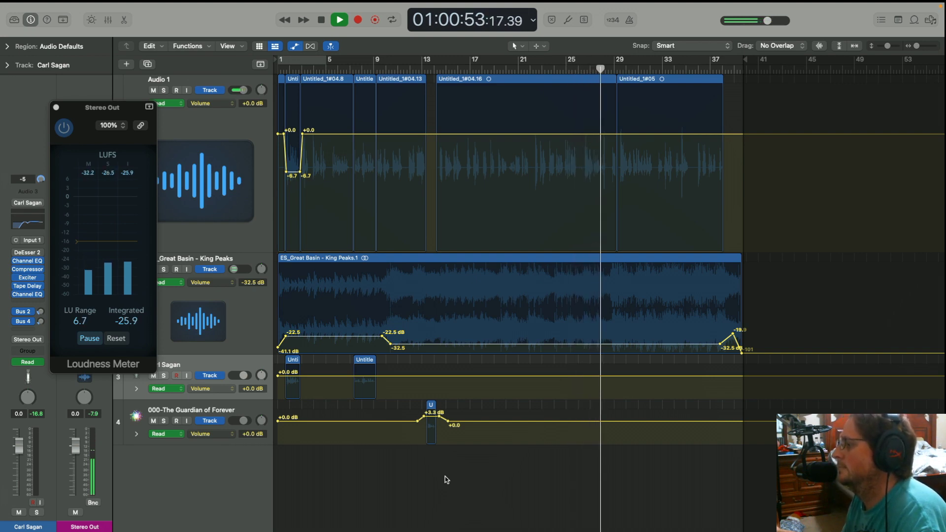
key(space)
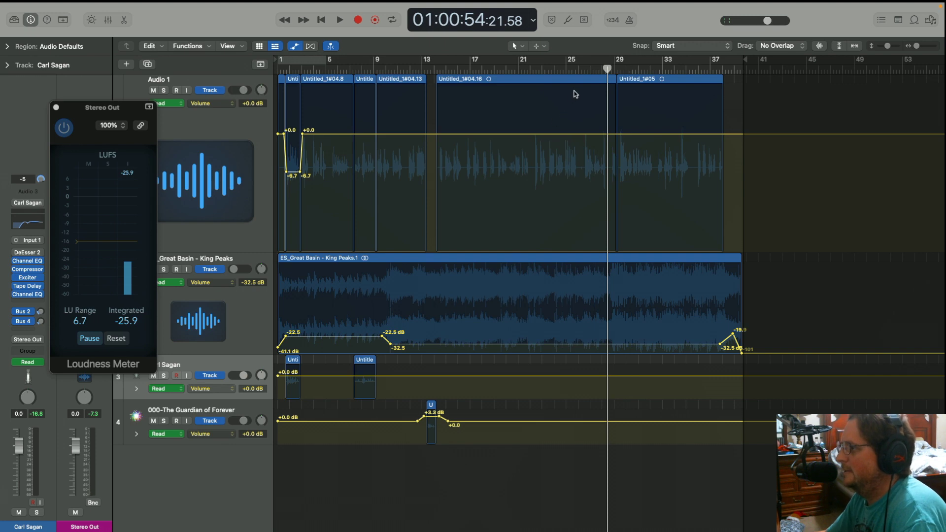
Step: Split the Audio 1 voice region at 01:00:50:21, just before the phrase that starts after bar 26
click(587, 70)
drag(586, 70, 581, 71)
key(super+Right)
key(super+Right)
key(super+Right)
key(super+Right)
key(super+Right)
key(super+Right)
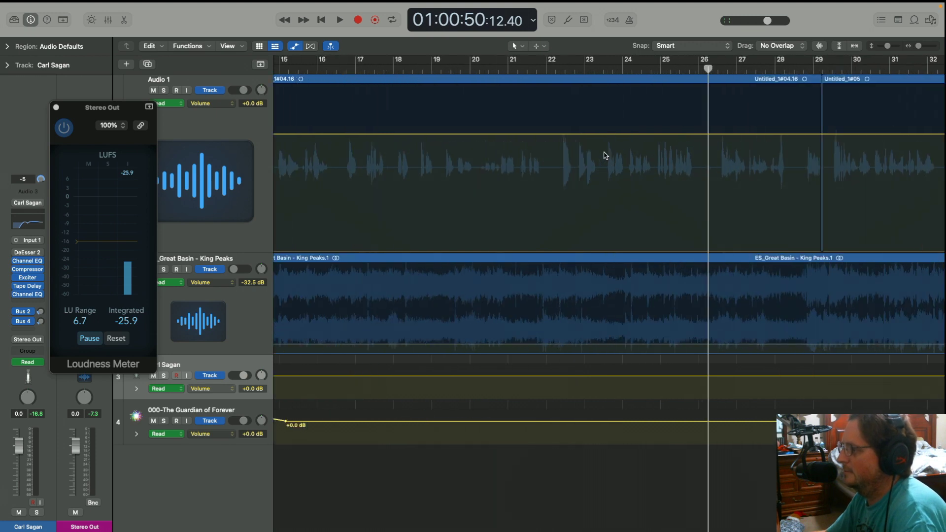
scroll(605, 156, right, 4)
scroll(601, 154, right, 2)
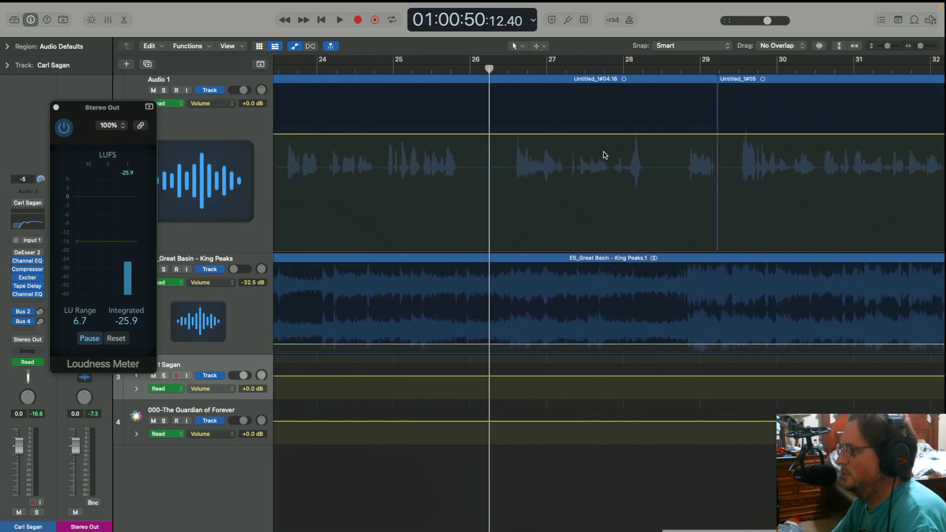
drag(490, 70, 504, 71)
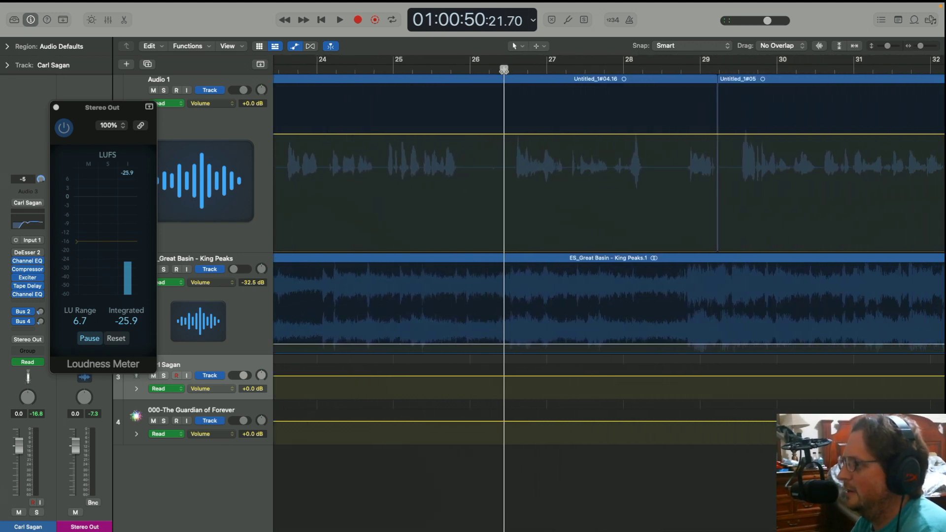
click(519, 81)
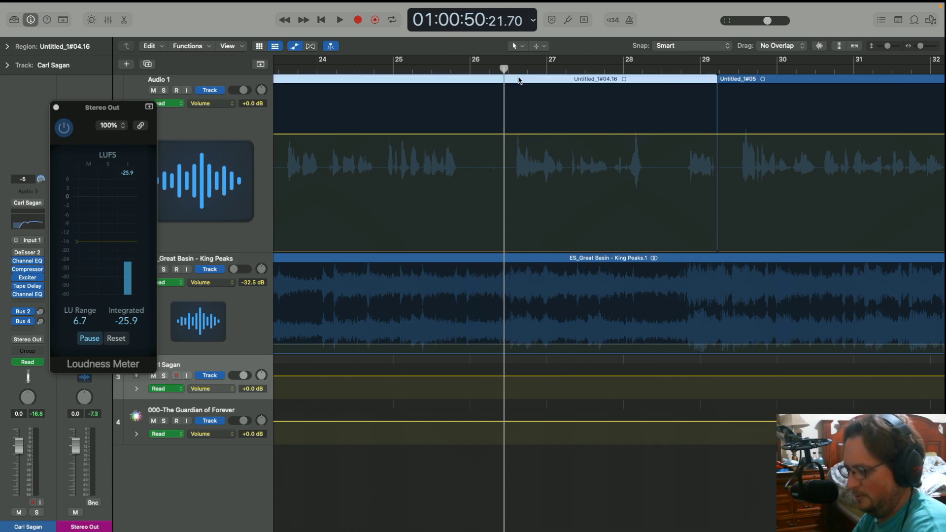
key(super+t)
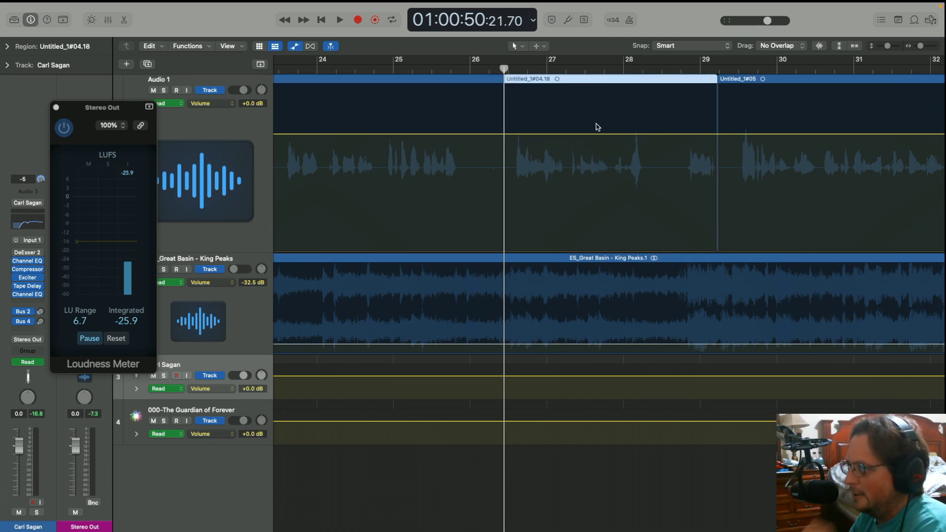
Step: Play through the phrase to find its end and split the voice region at 01:00:55:00
key(space)
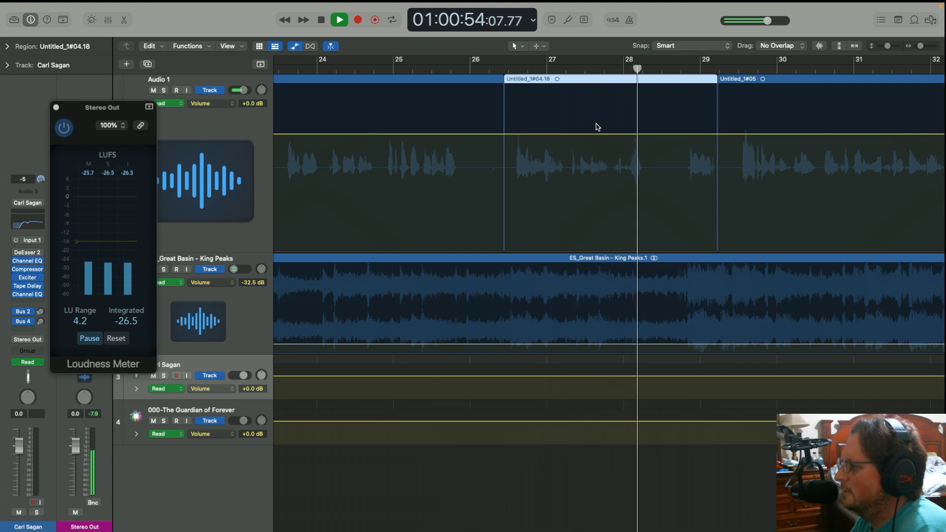
key(space)
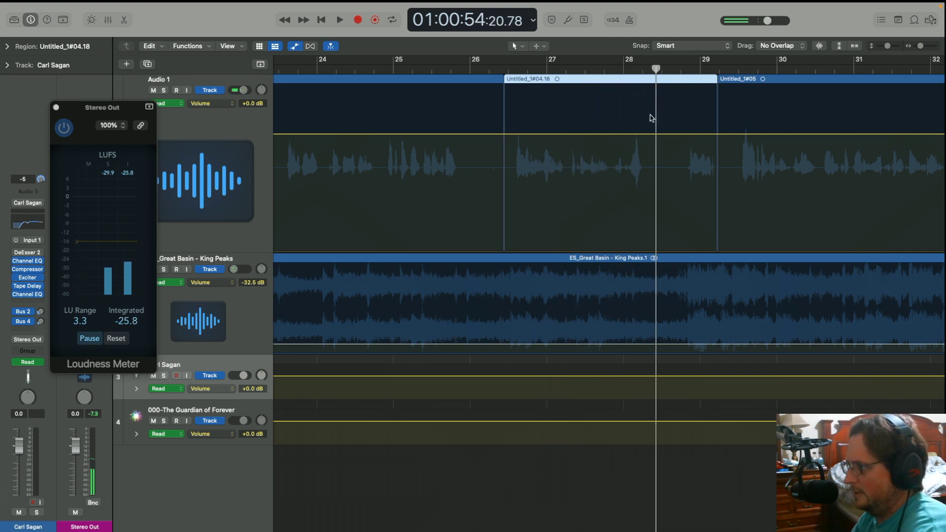
key(space)
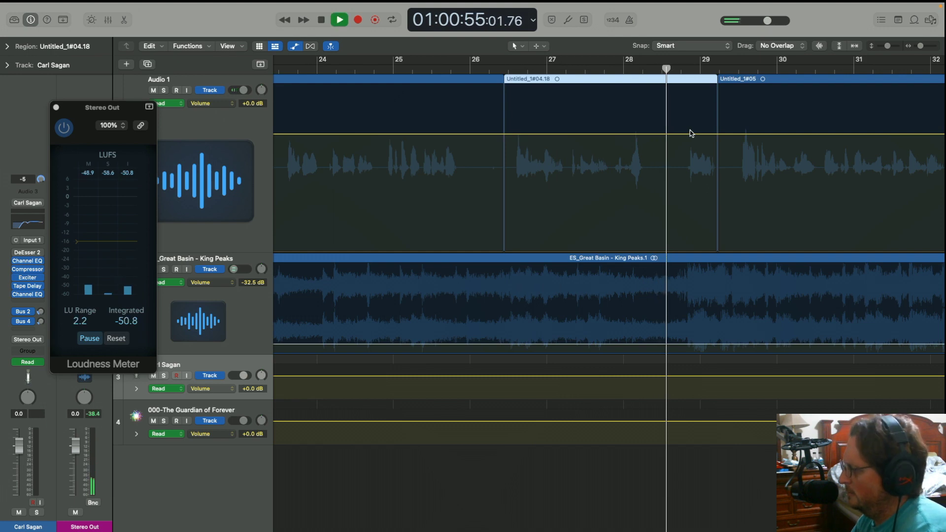
key(space)
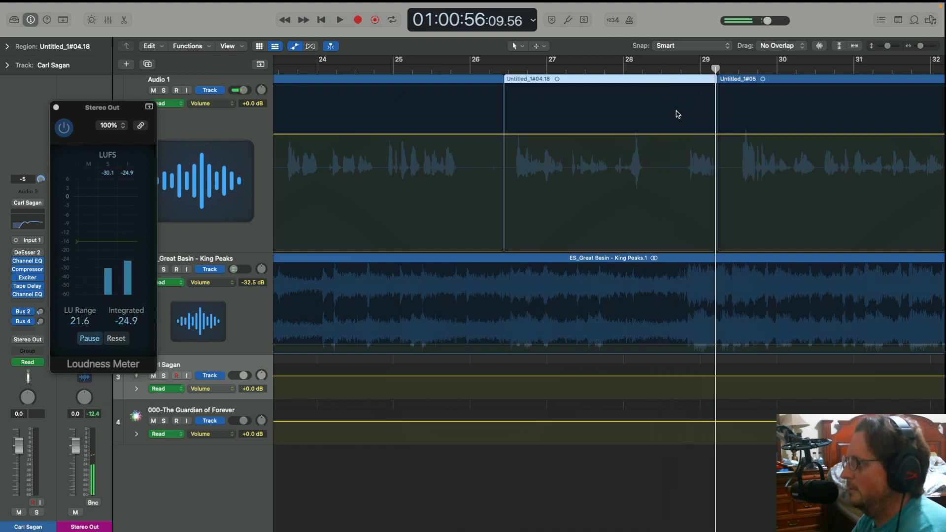
click(663, 68)
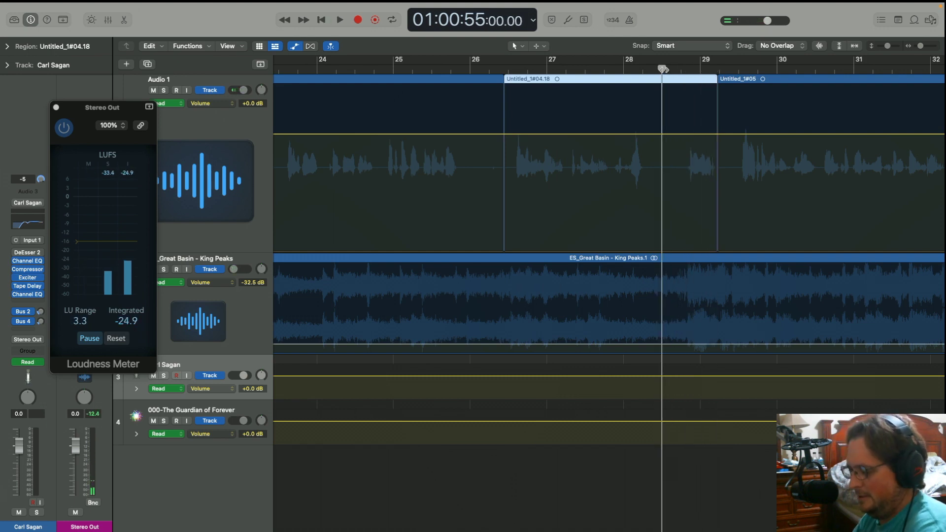
key(super+t)
Step: Copy the isolated phrase to both the Carl Sagan and 000-The Guardian of Forever tracks at the same position
click(600, 79)
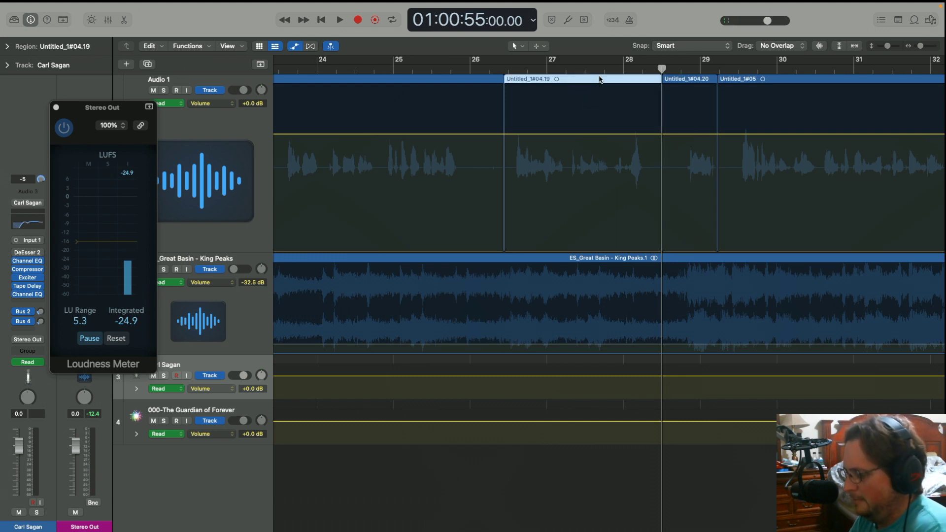
drag(600, 81, 600, 383)
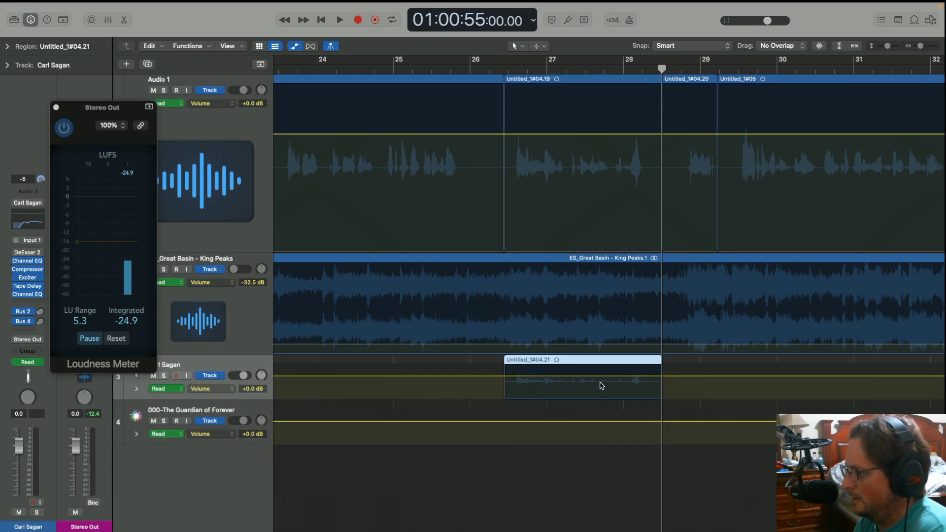
click(575, 83)
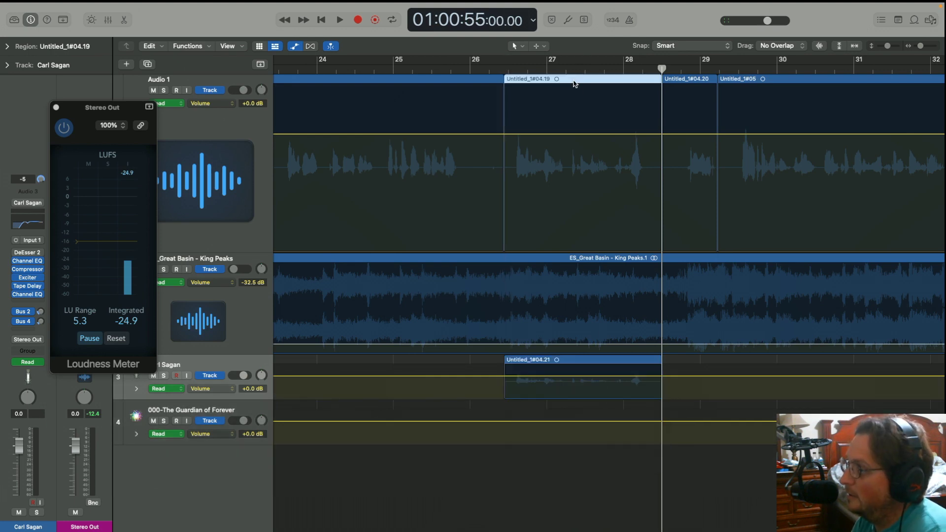
drag(575, 84, 573, 436)
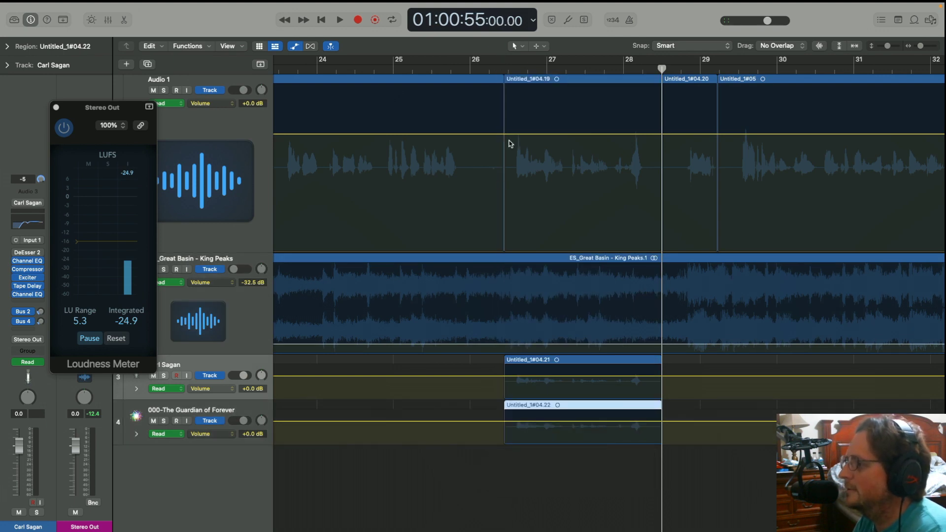
Step: Listen to the layered phrase in the mix from 01:00:49:12 to about 01:00:57
click(451, 69)
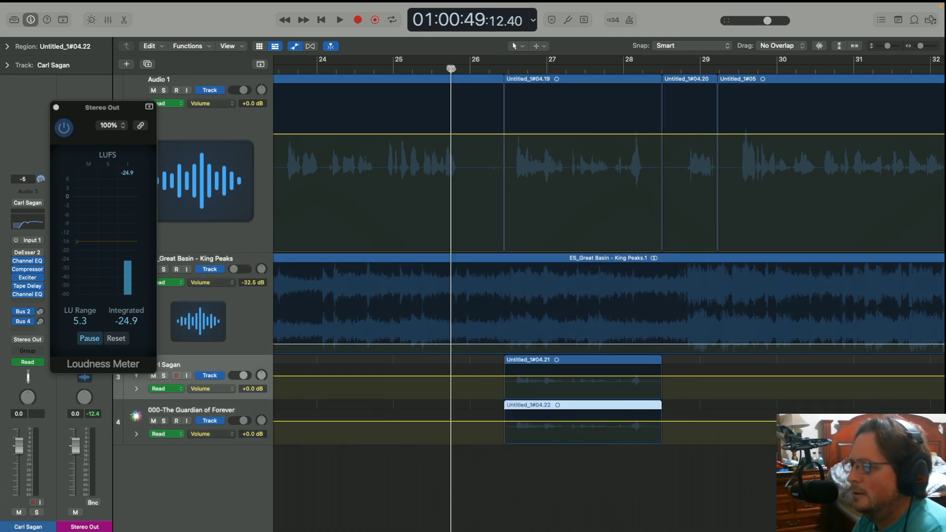
key(space)
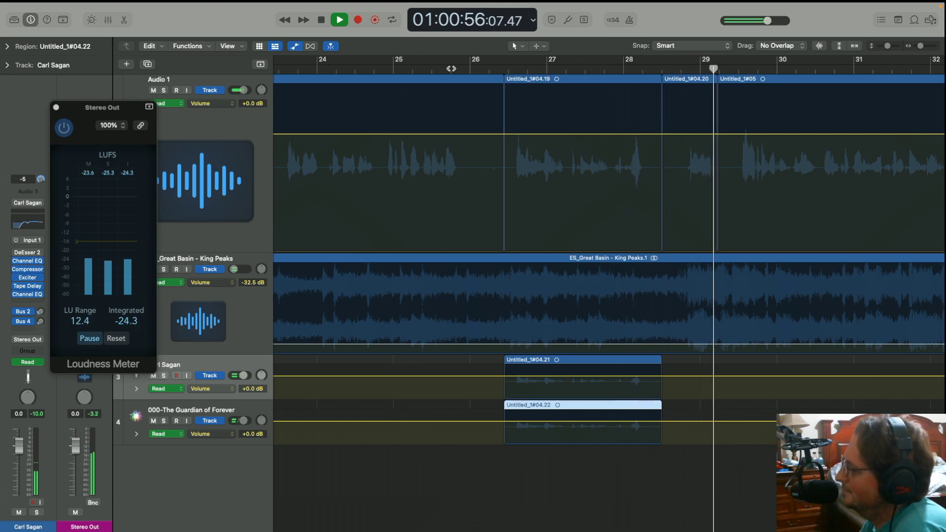
key(space)
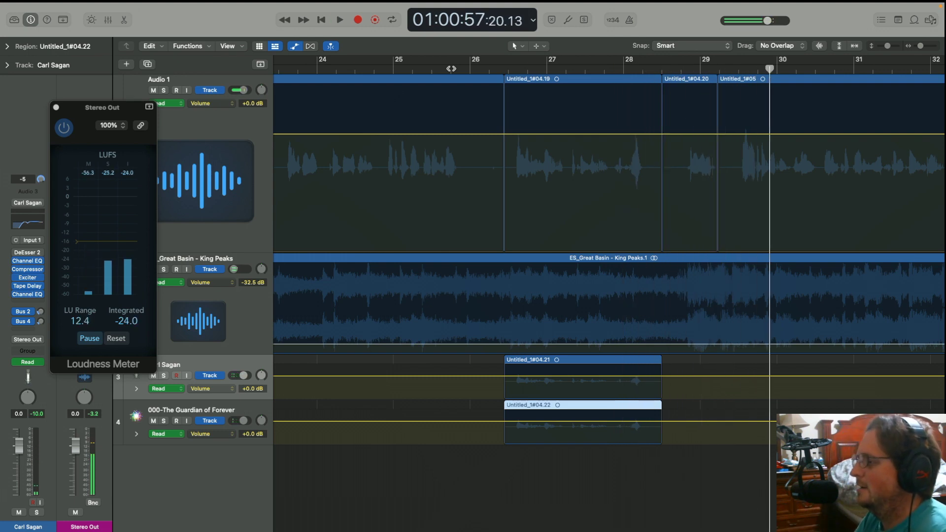
Step: Play the whole mix from just before bar 7 to about 01:01:05 and check its loudness
scroll(548, 315, down, 5)
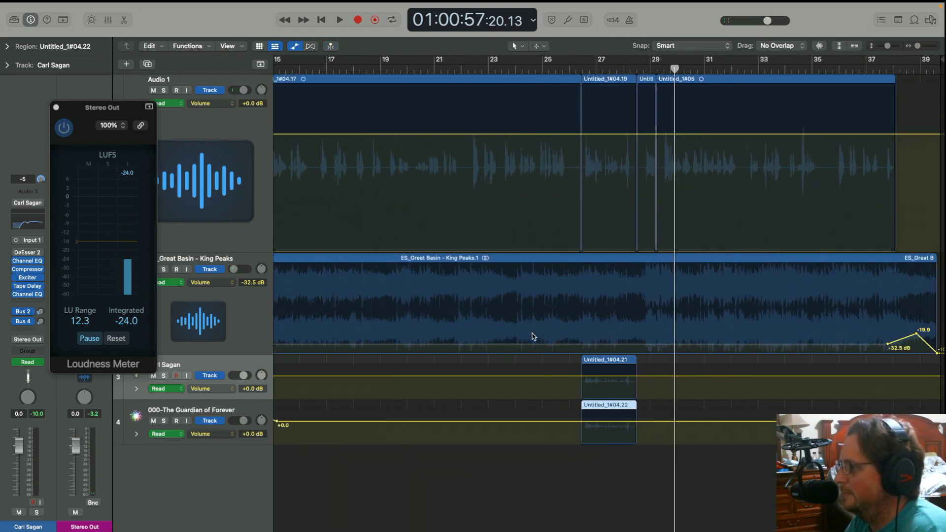
scroll(527, 341, down, 4)
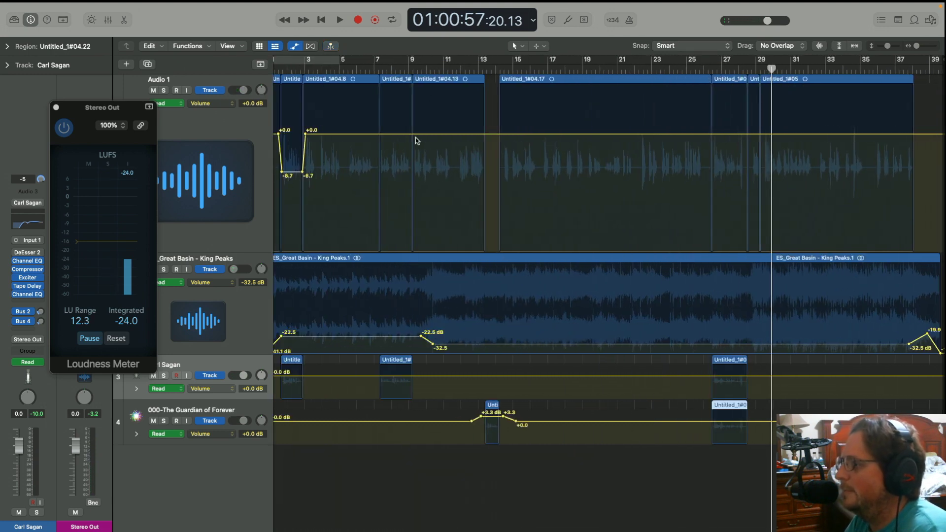
click(365, 69)
key(space)
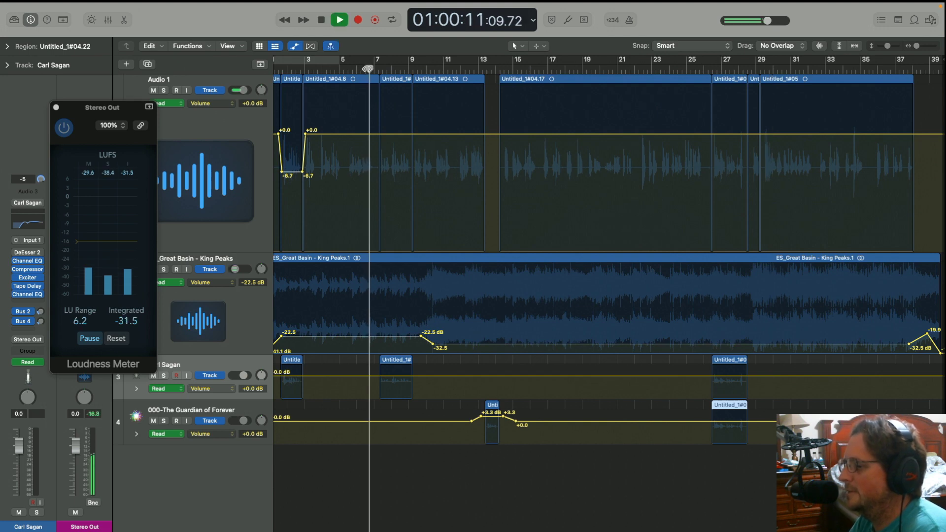
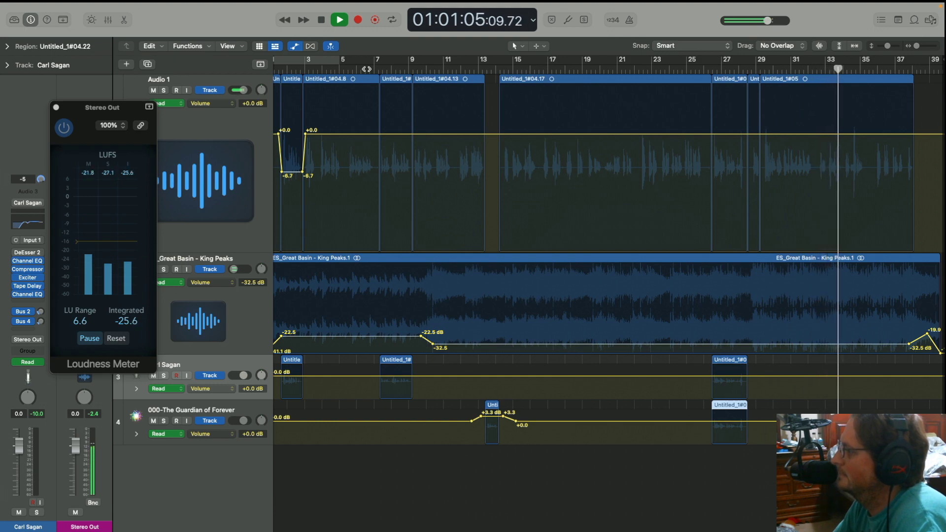
key(space)
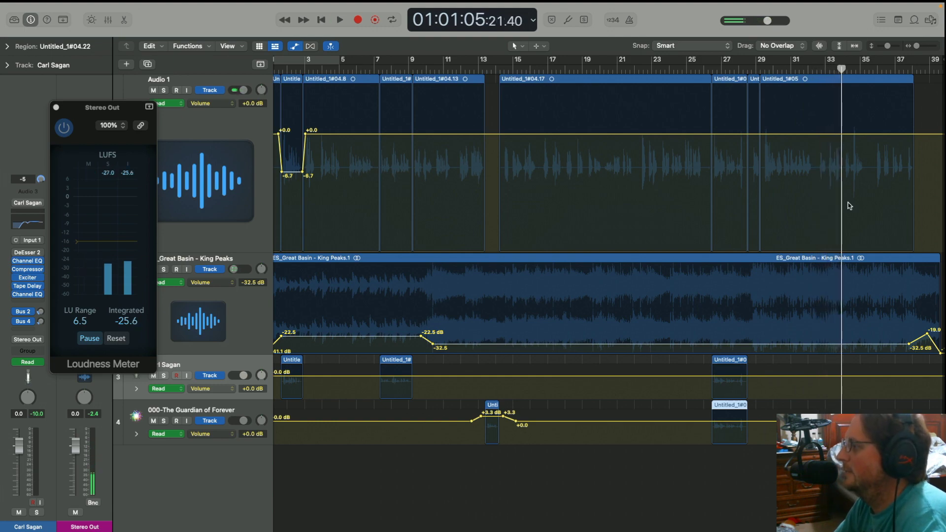
Step: Isolate another short phrase on Audio 1 by splitting the last voice region at 01:01:04:06 and at 01:01:05:23
key(super+Right)
key(super+Right)
key(super+Right)
key(super+Left)
scroll(849, 206, right, 8)
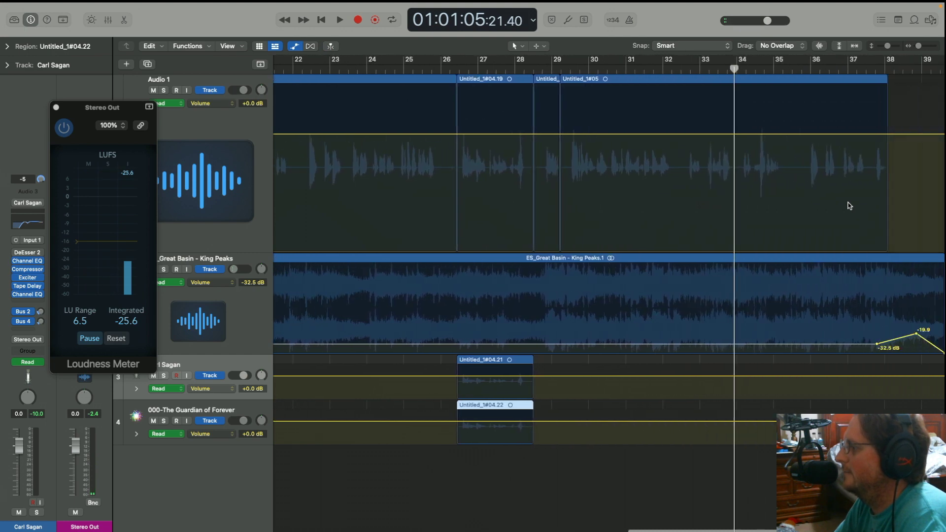
scroll(849, 206, right, 1)
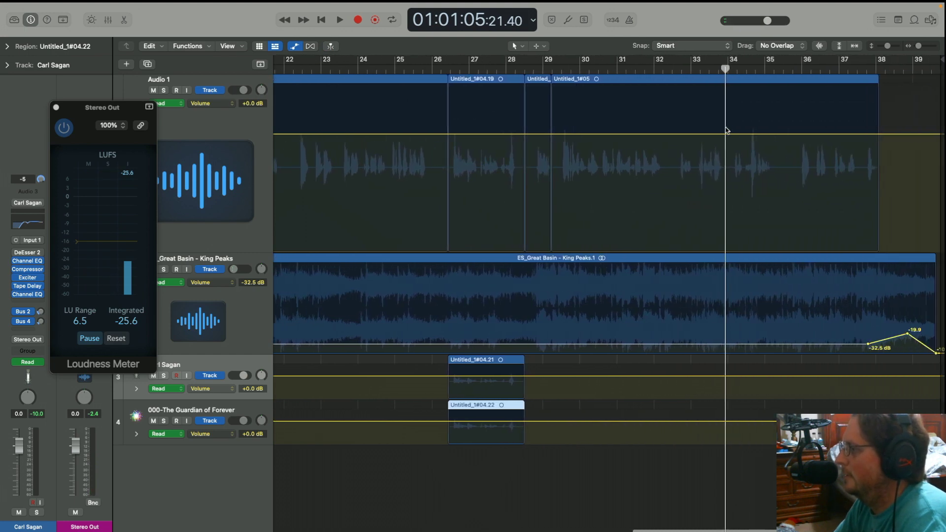
drag(693, 71, 695, 69)
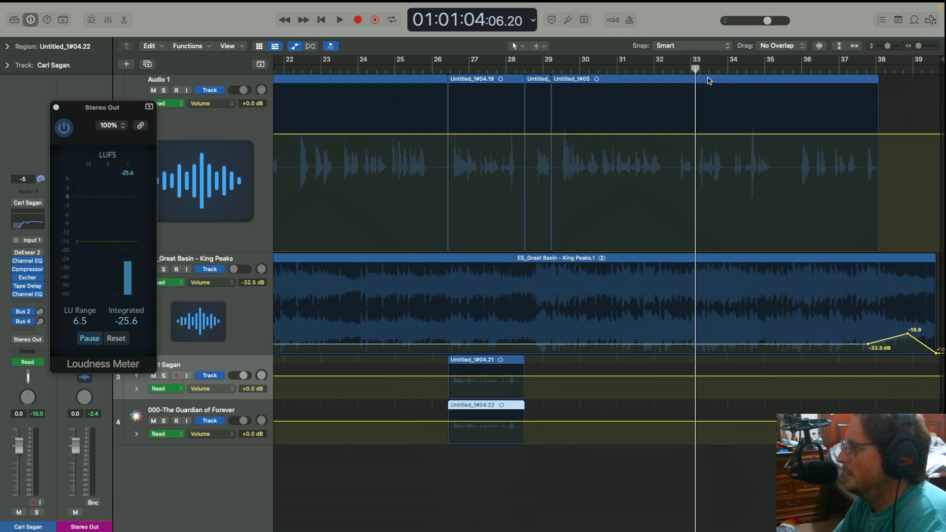
click(709, 80)
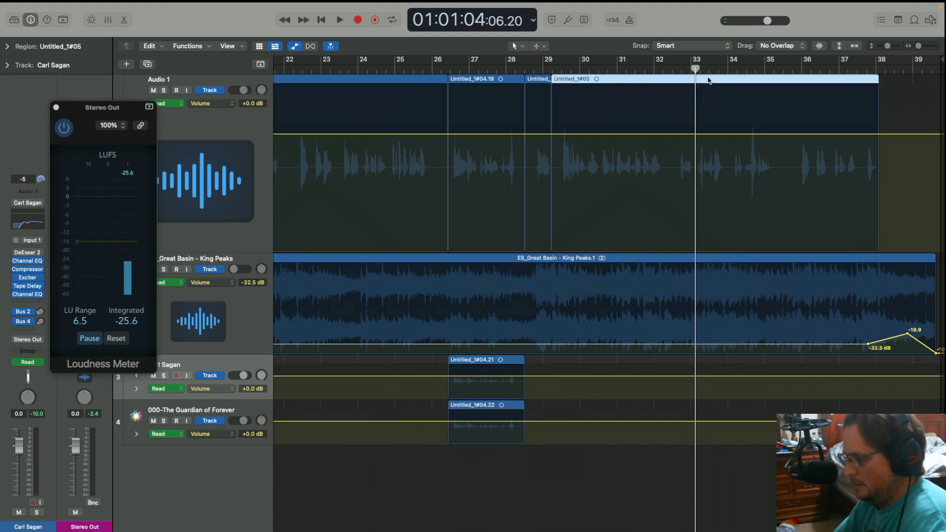
key(super+t)
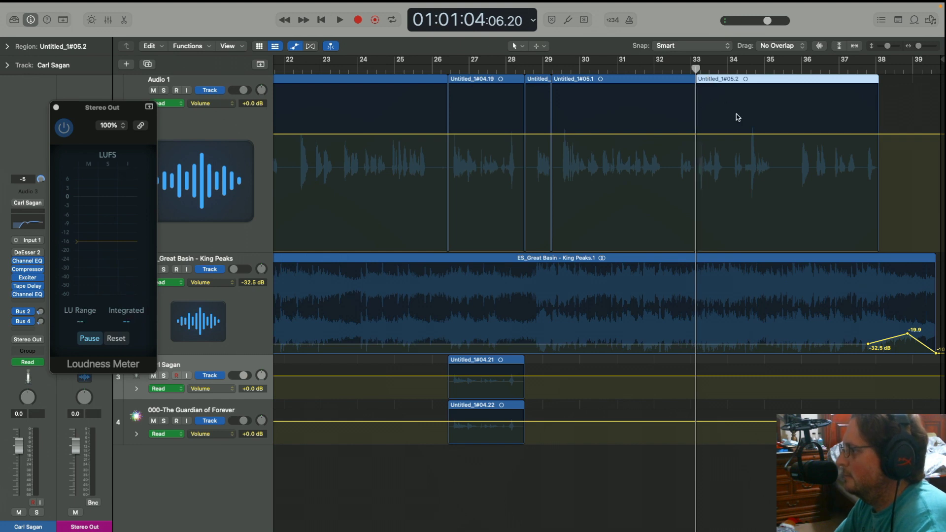
key(space)
key(space)
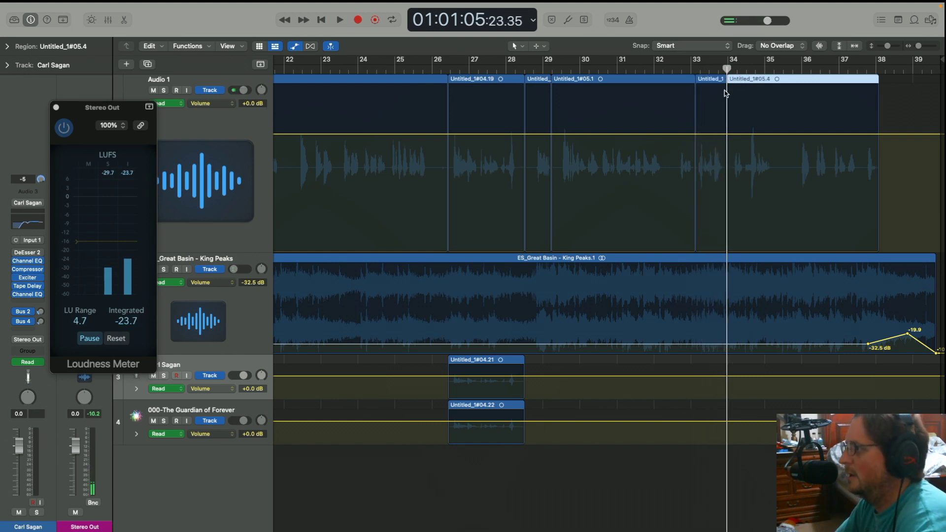
Step: Copy the short phrase to a new audio track below The Guardian of Forever at the same position and reduce that track's height
click(713, 81)
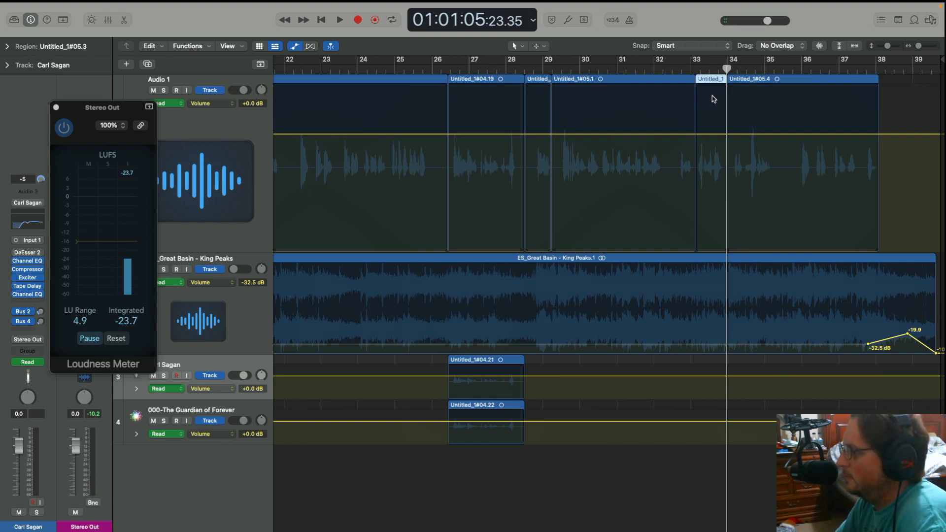
drag(711, 96, 714, 474)
scroll(715, 474, down, 5)
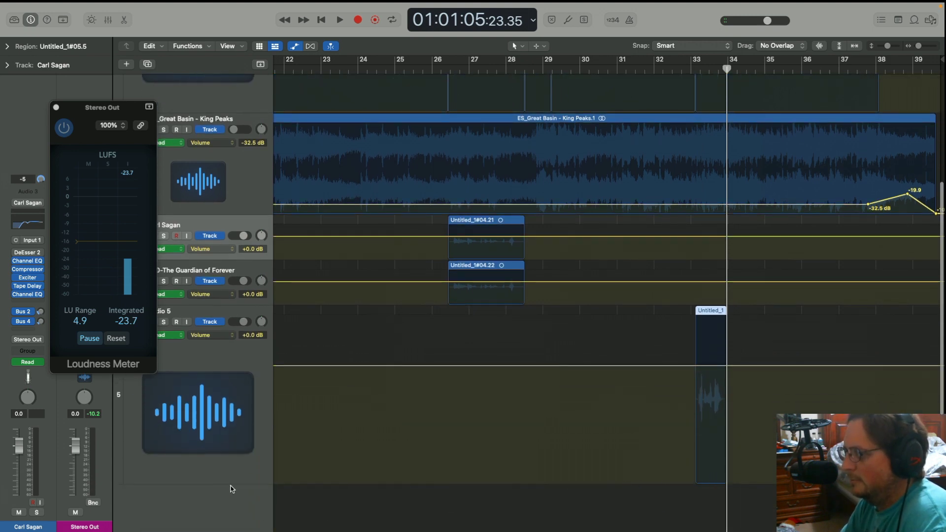
drag(231, 484, 228, 512)
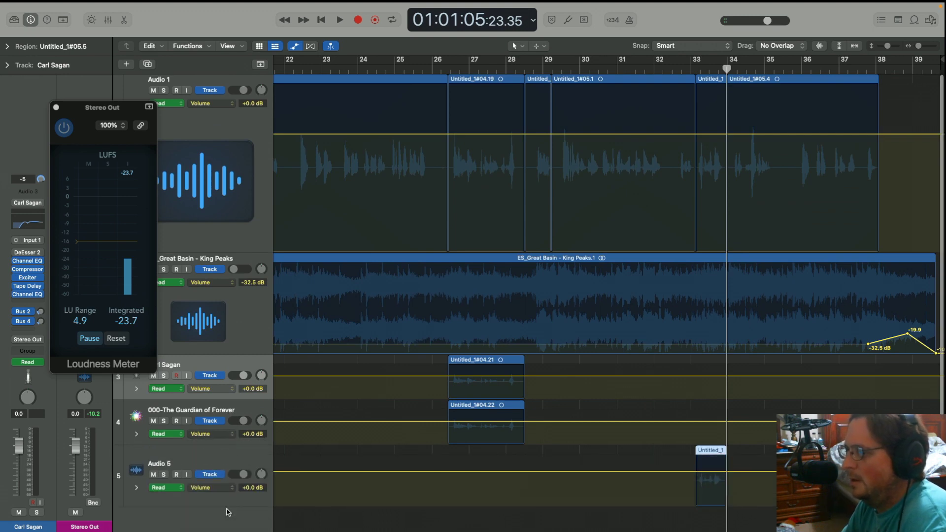
Step: Load the Stage Manager user patch from the library onto the Audio 5 track, moving the Loudness Meter clear of the library
click(236, 454)
click(13, 18)
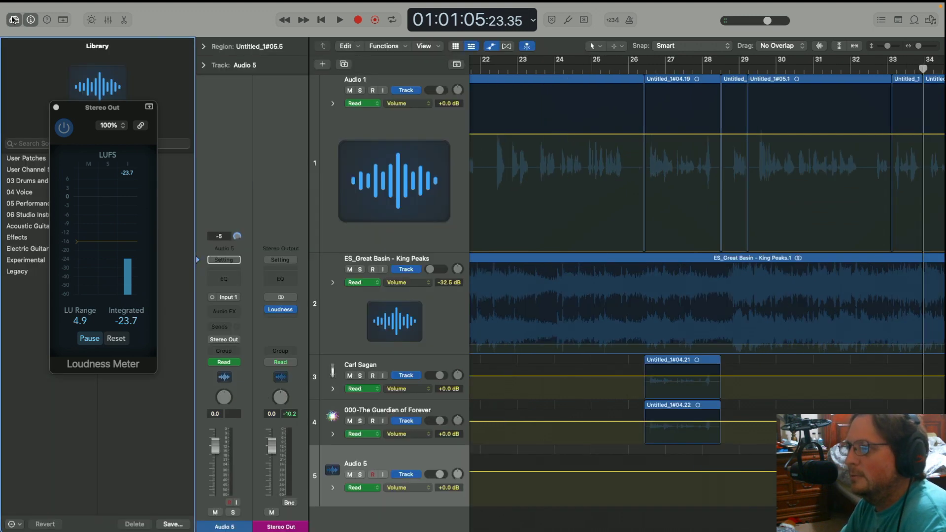
drag(88, 106, 243, 116)
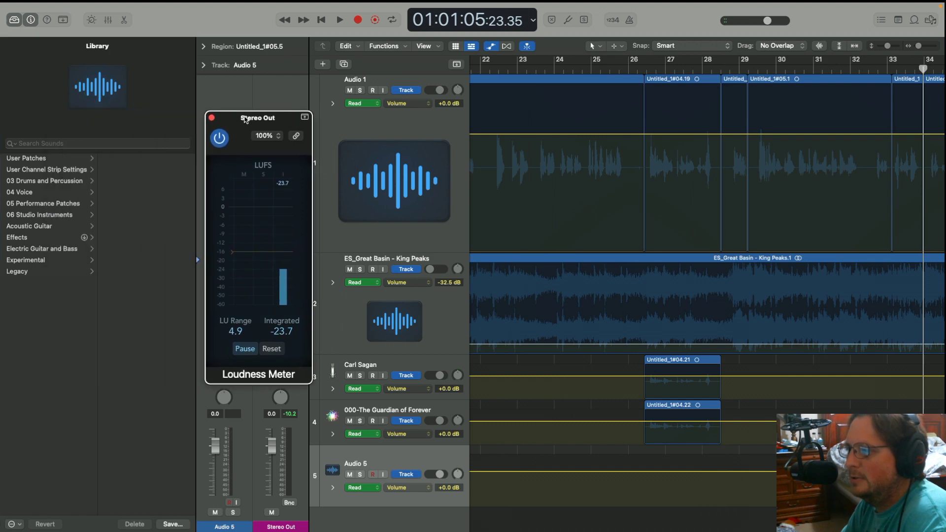
click(71, 162)
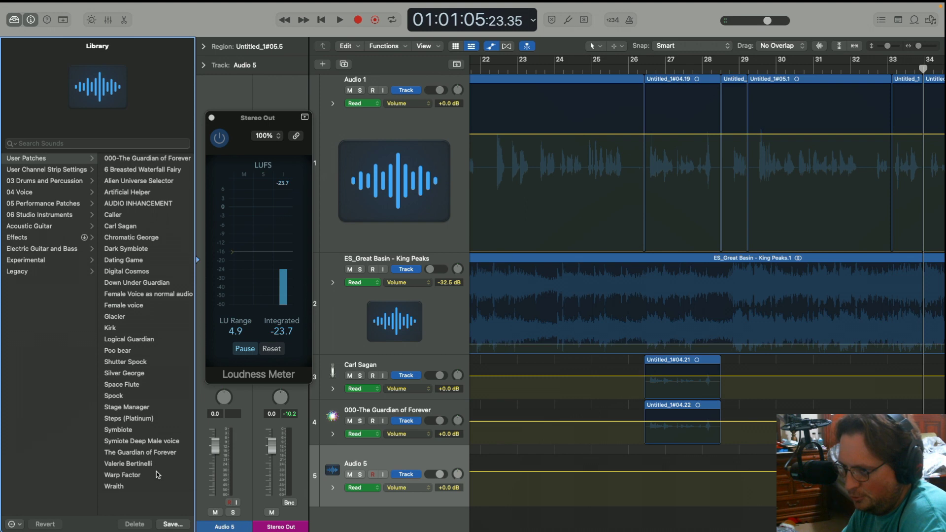
click(142, 408)
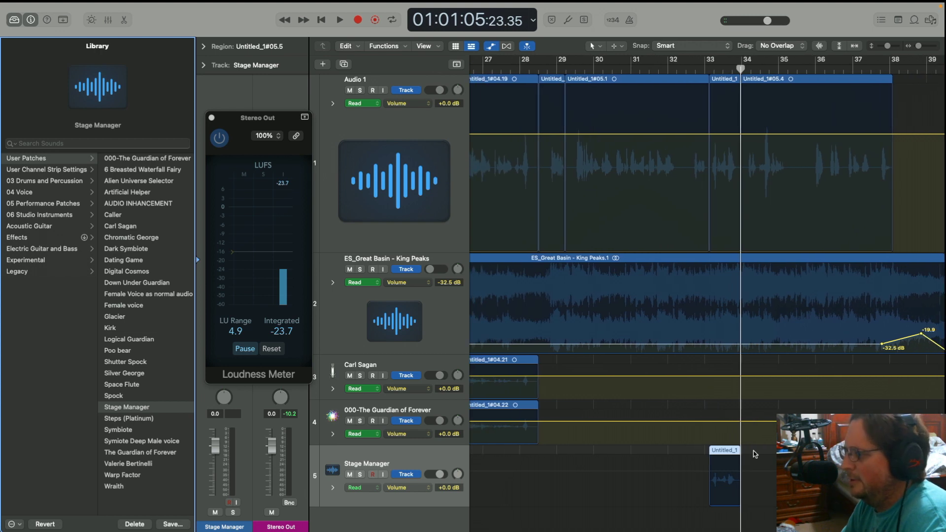
Step: Audition the short phrase with the Stage Manager patch, playing the mix from 01:01:04:00 to just past the phrase
click(709, 70)
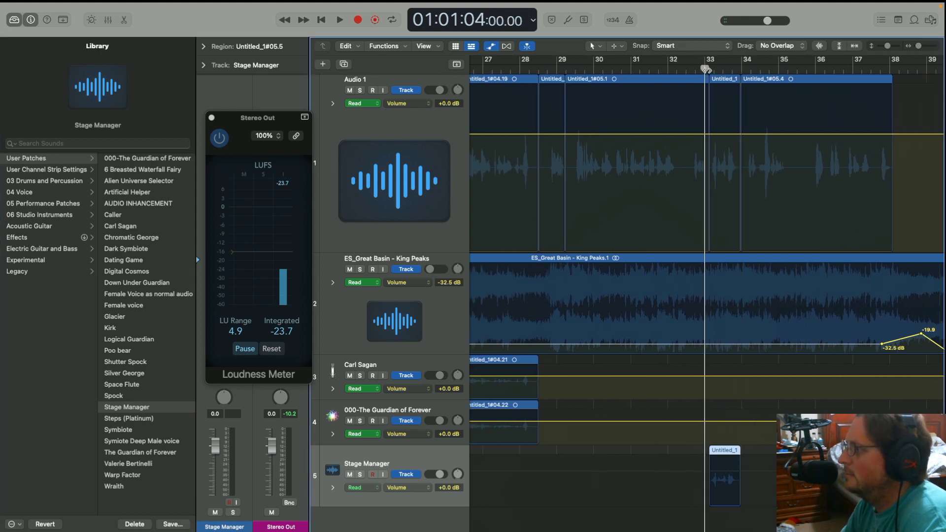
key(space)
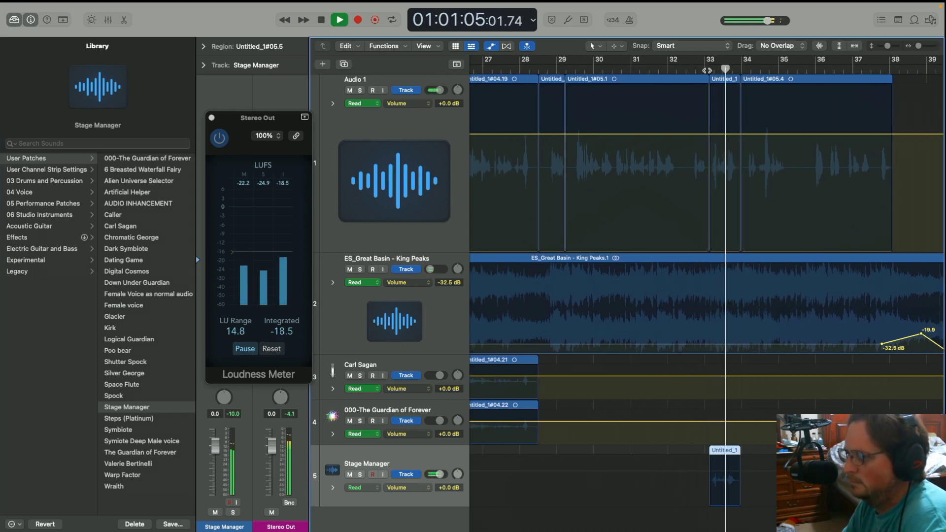
key(space)
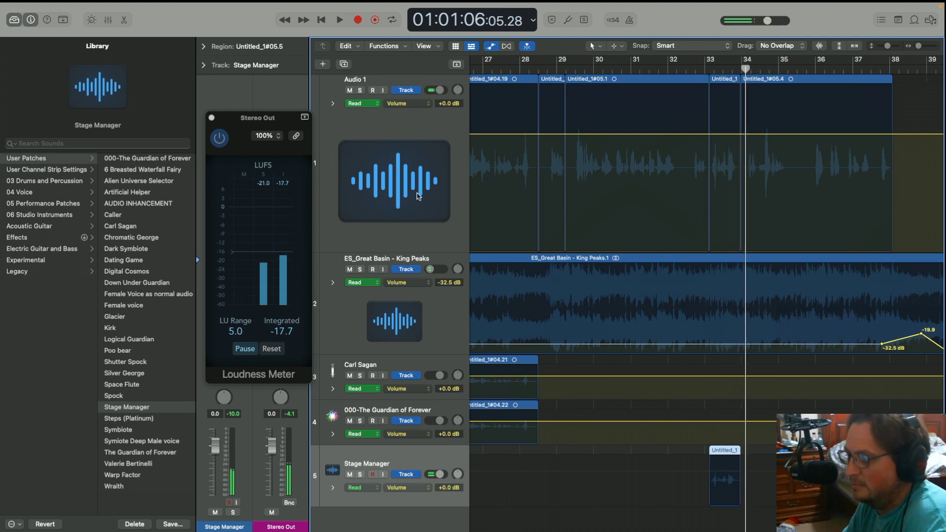
Step: Try the Logical Guardian user patch on track 5 and audition the short phrase with it from just before bar 33
click(147, 340)
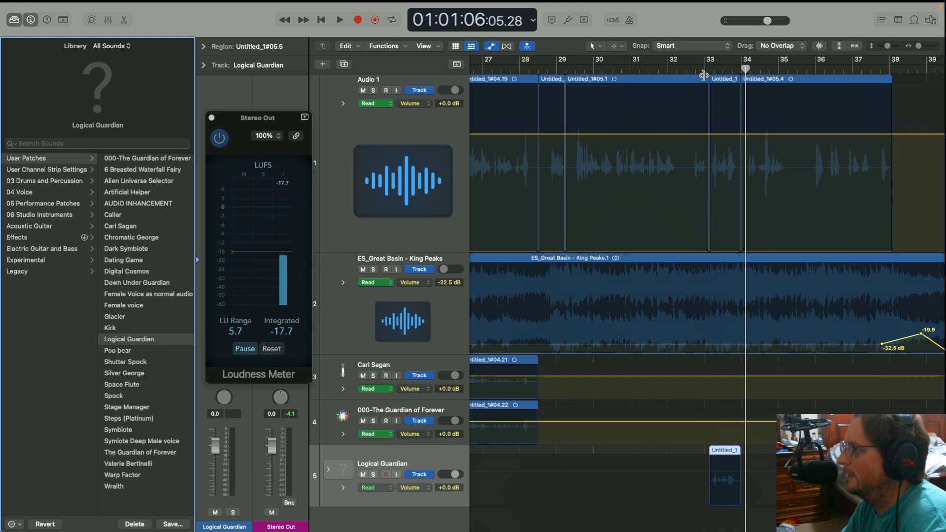
click(702, 72)
key(space)
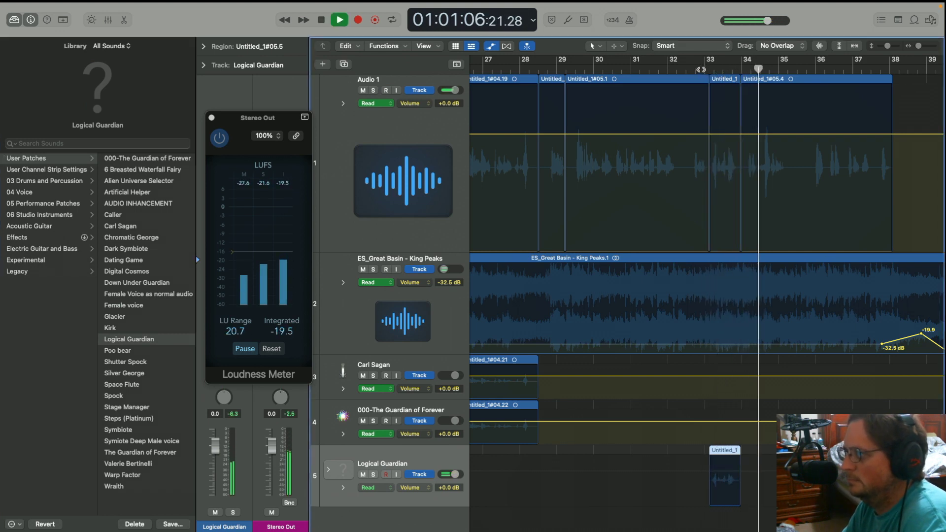
key(space)
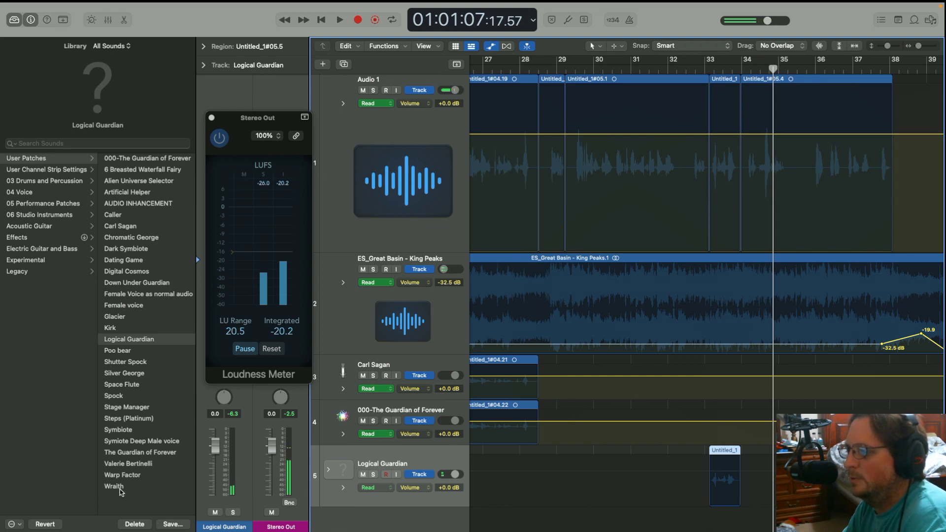
Step: Load the Warp Factor user patch onto track 5 and audition the short phrase with it
click(117, 476)
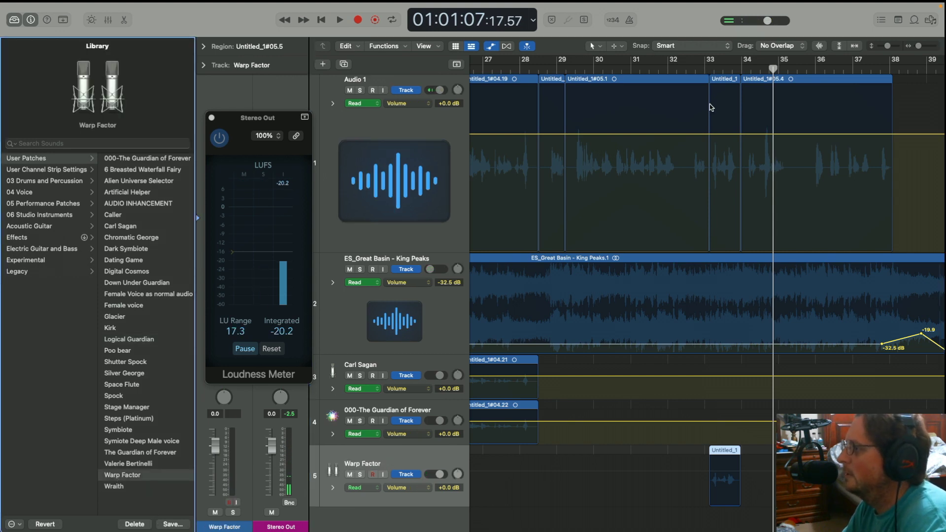
key(space)
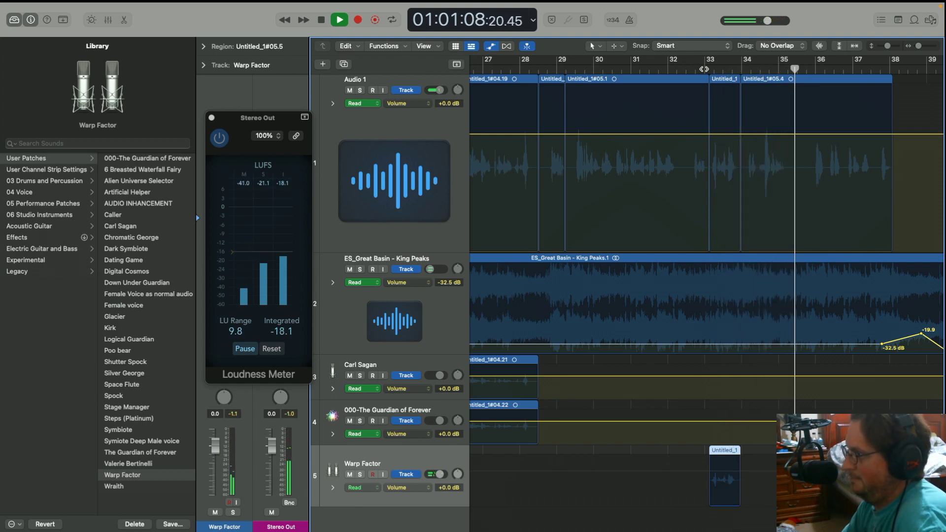
key(space)
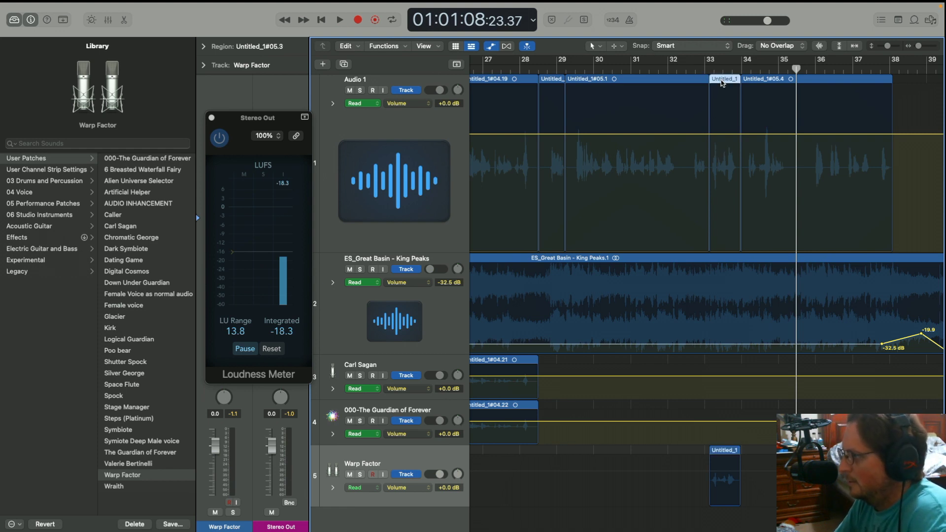
Step: Copy the short phrase from Audio 1 to the Carl Sagan track at the same position and listen to the layered result
drag(721, 83, 725, 371)
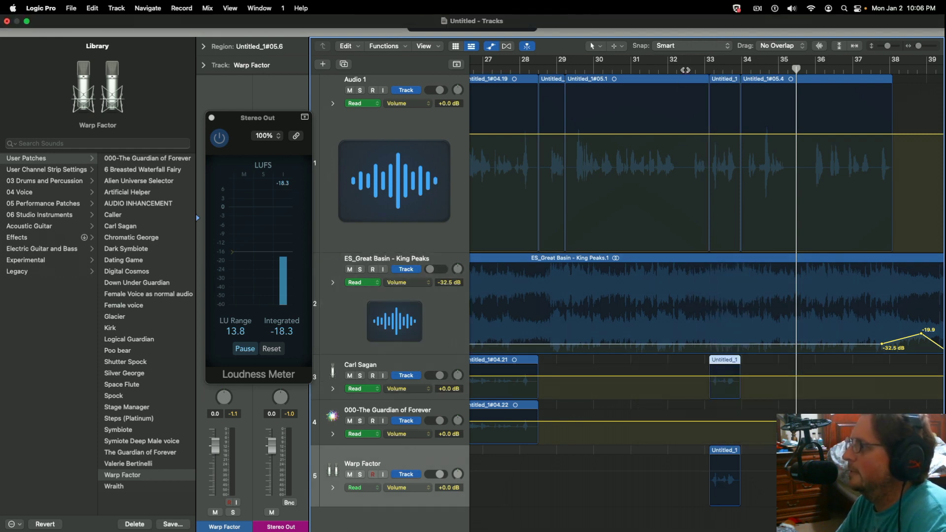
click(684, 70)
key(space)
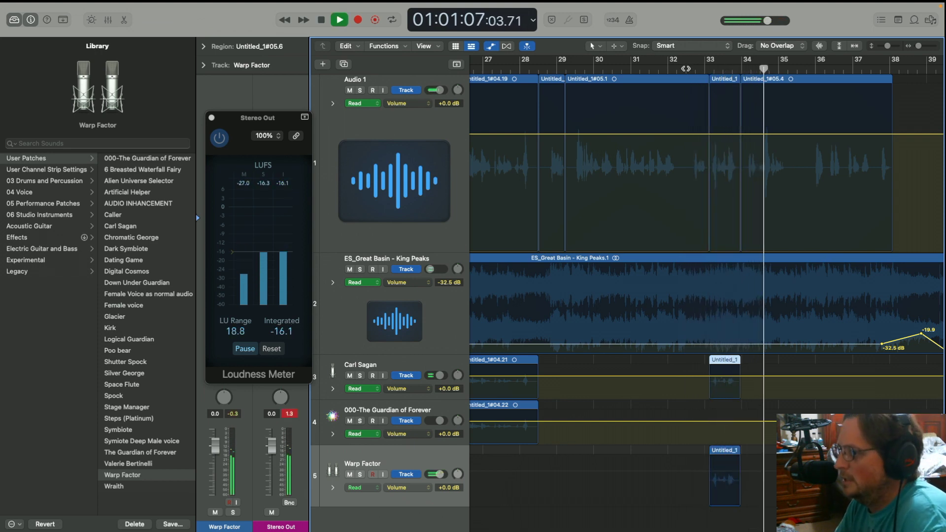
key(space)
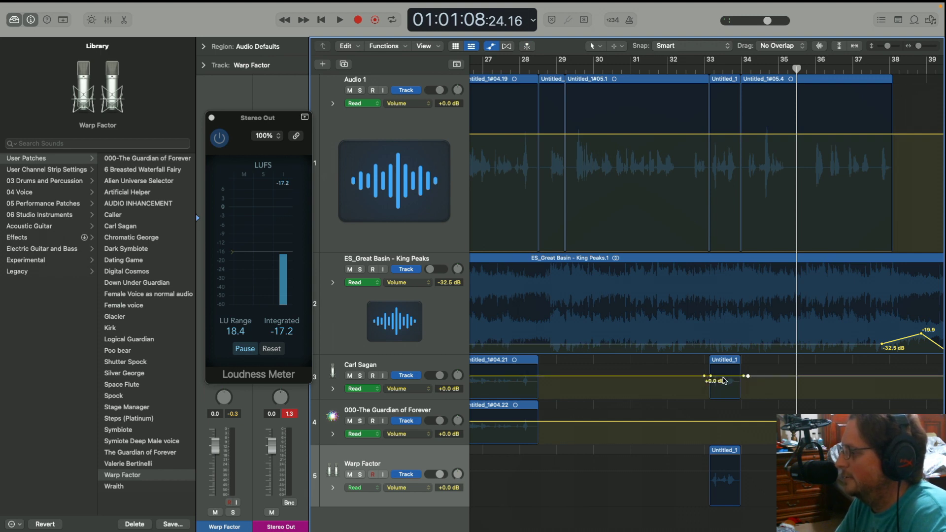
Step: Lower the Carl Sagan track's volume automation over the copied phrase to -7.0 dB and play the mix from 01:01:02:00 to past the voice's end
drag(723, 381, 724, 384)
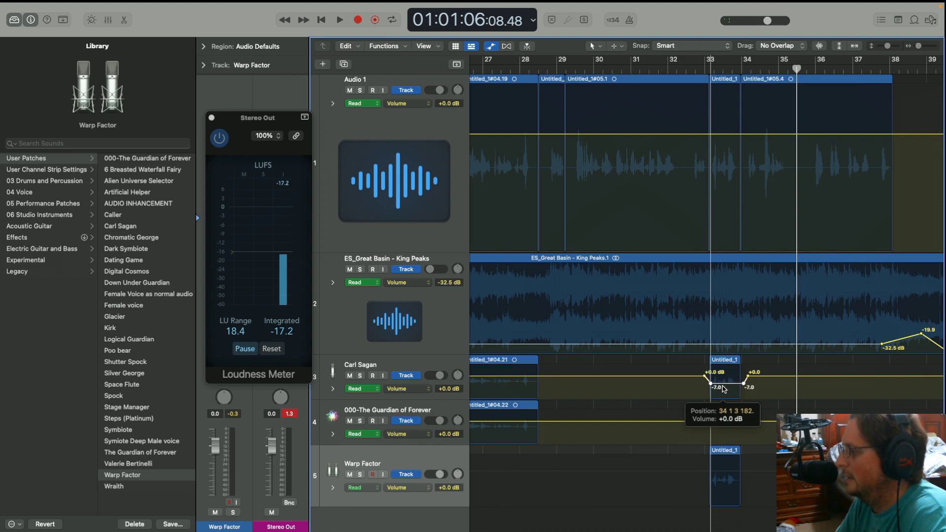
drag(723, 389, 723, 388)
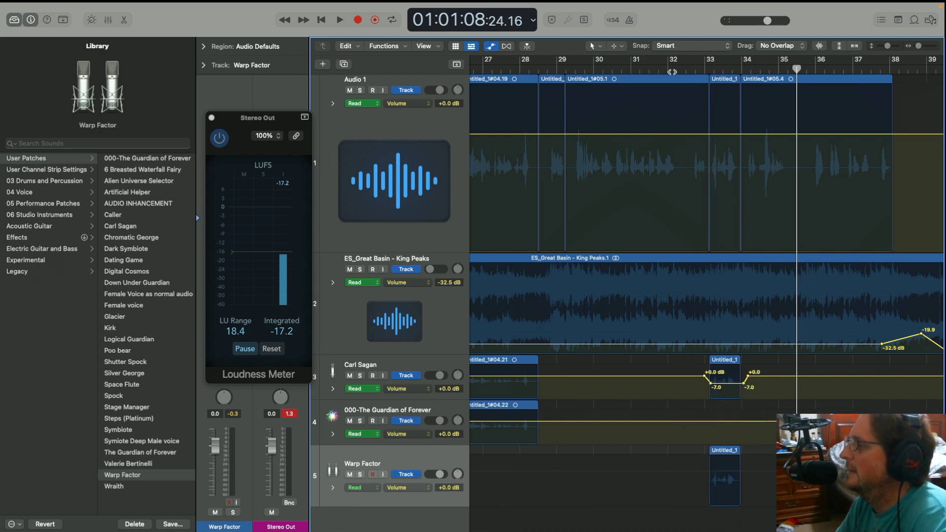
click(666, 70)
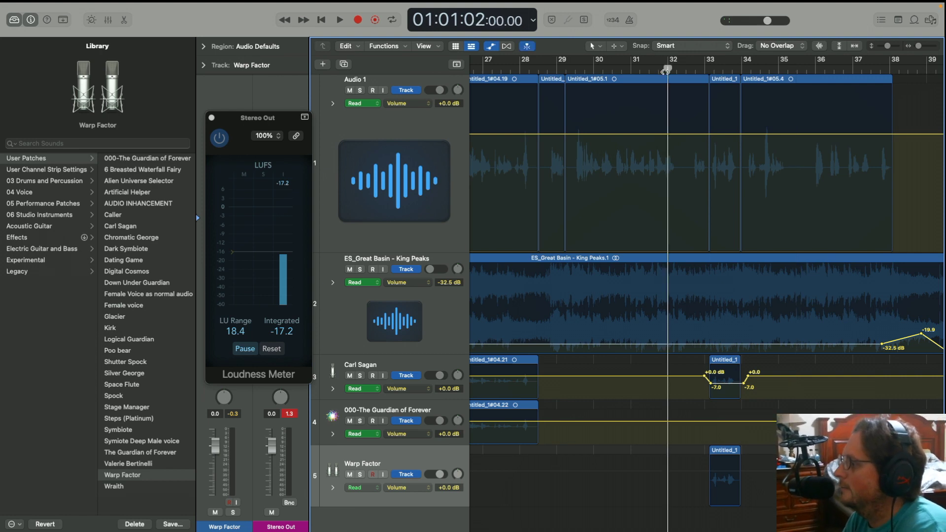
key(space)
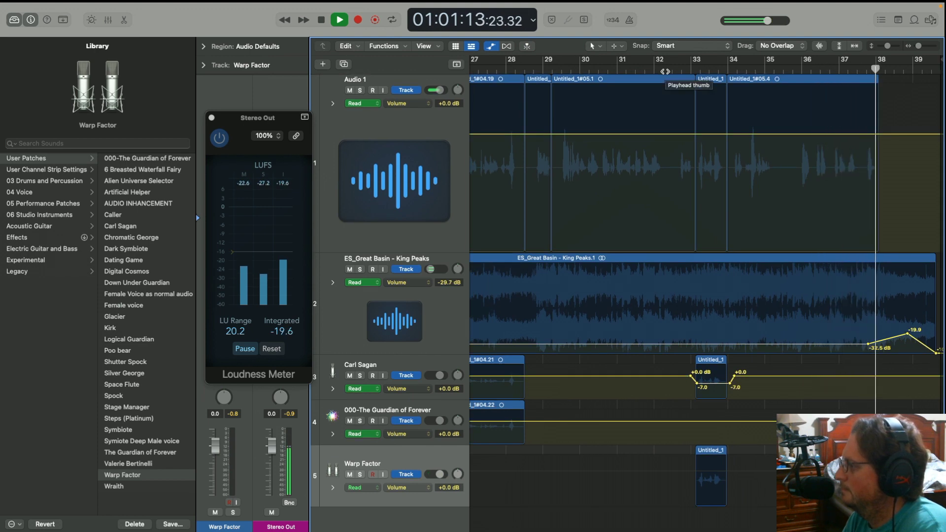
key(space)
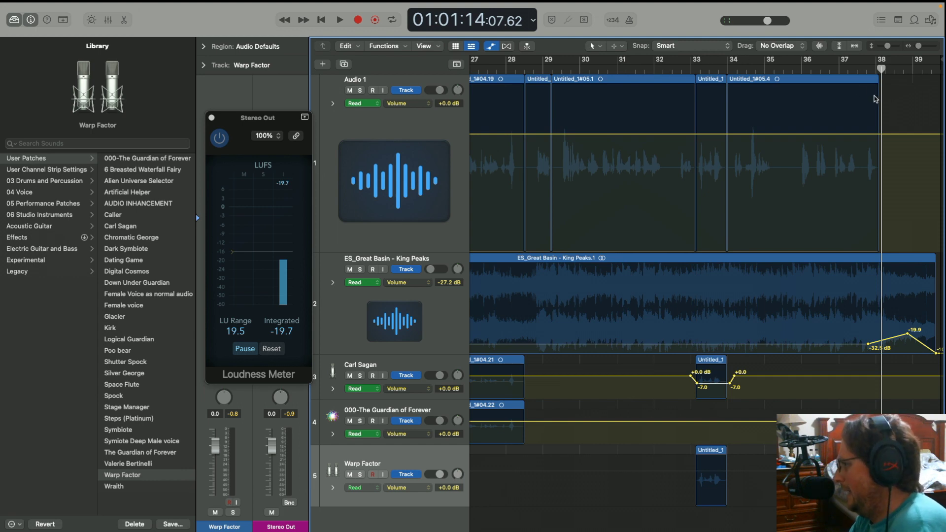
Step: Split the last voice region on Audio 1 at 01:01:13:09 and delete the piece after the cut
click(870, 72)
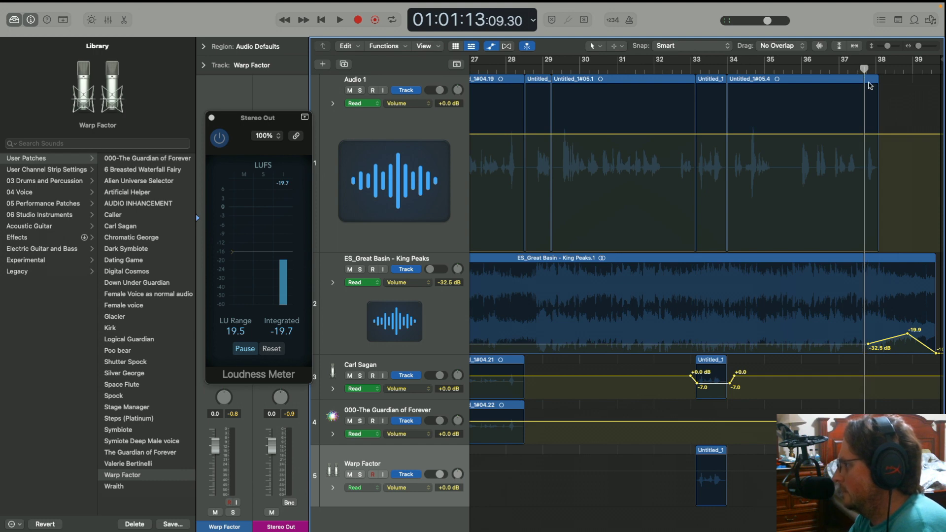
click(870, 83)
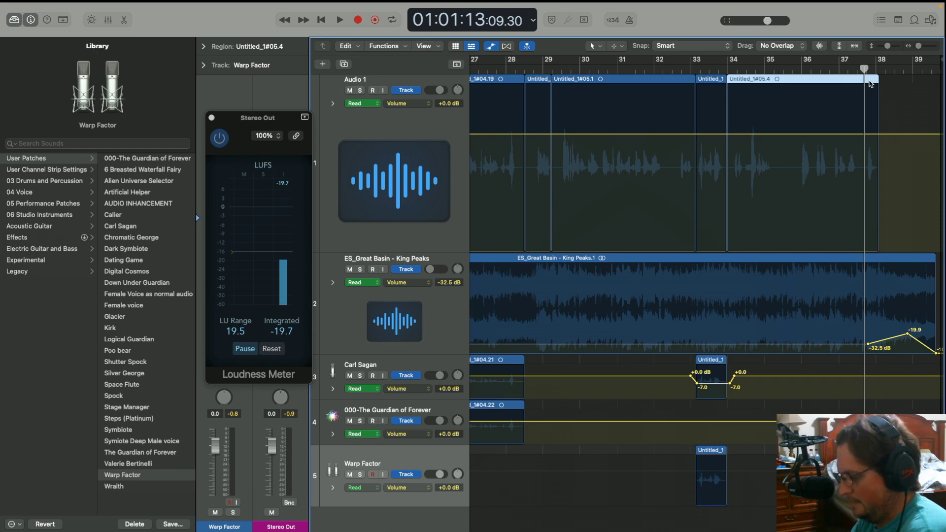
key(super+t)
key(Delete)
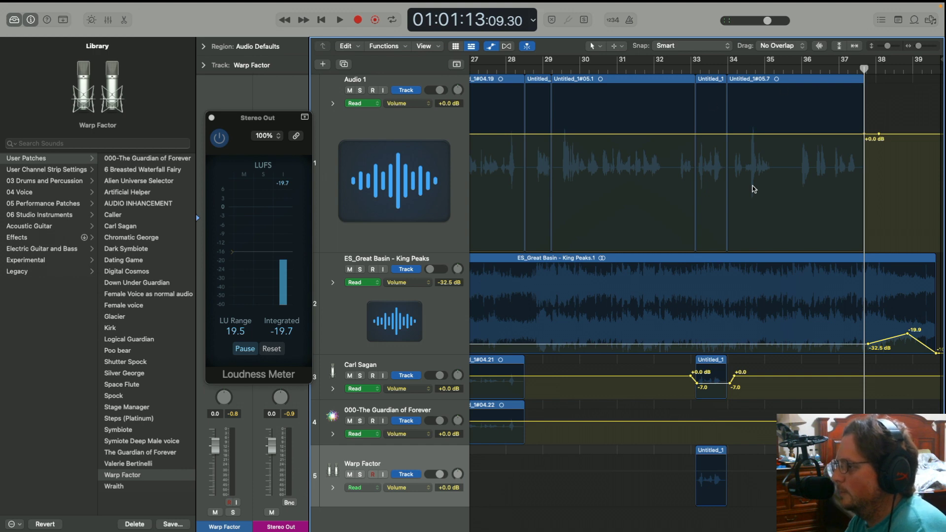
Step: Record a new closing phrase on Audio 1 from 01:01:13:09 until about bar 39
click(412, 121)
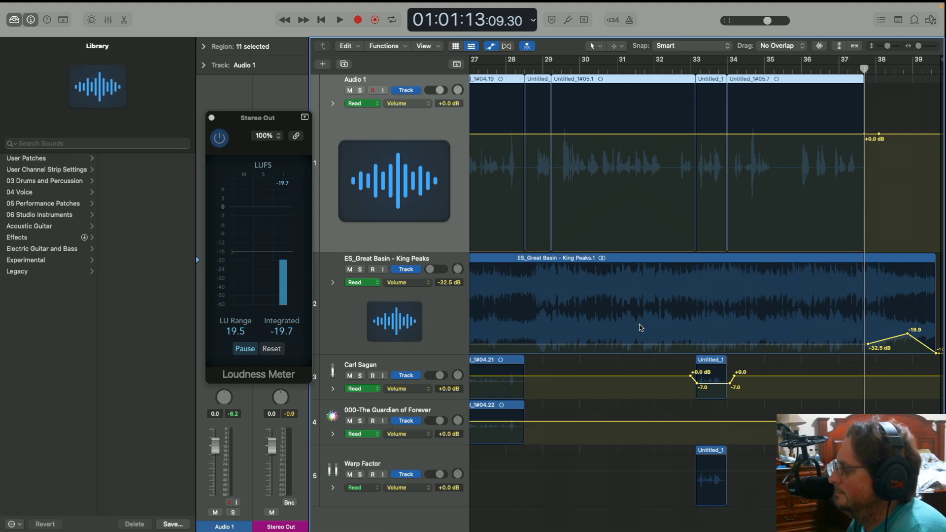
key(r)
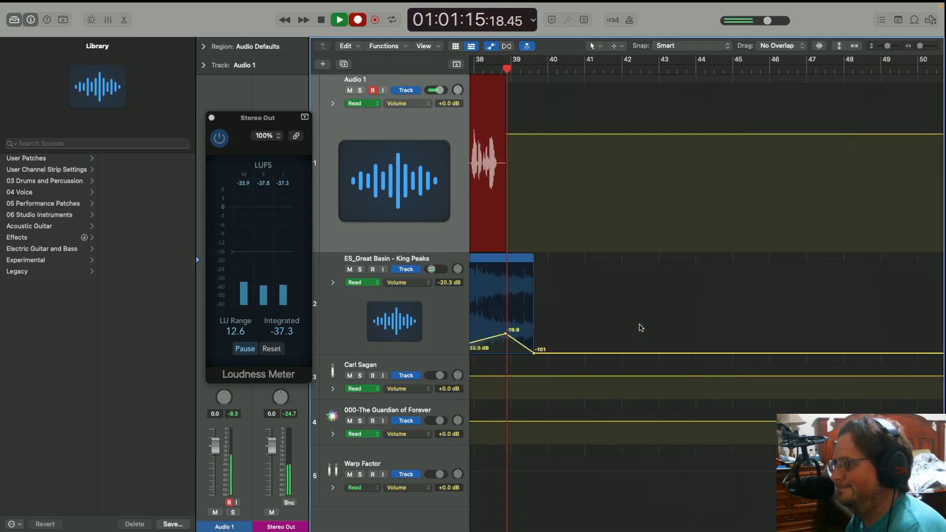
key(r)
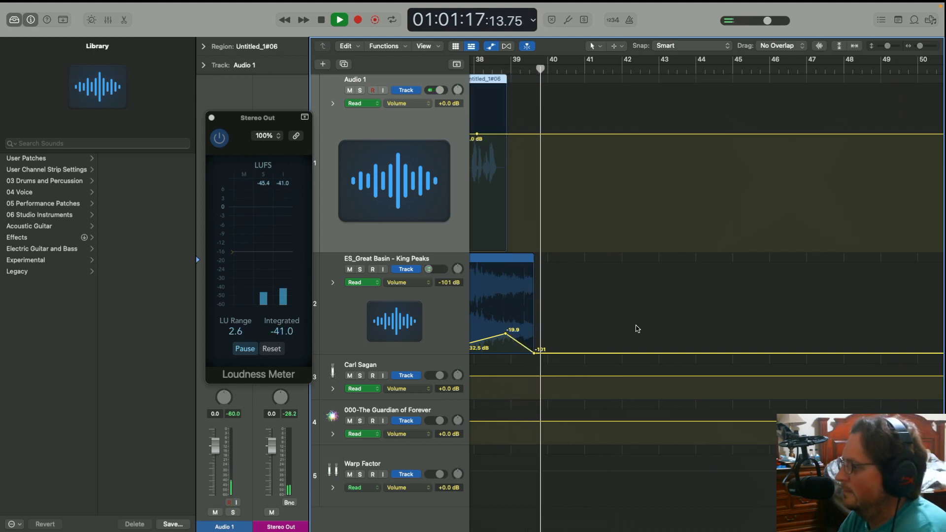
key(space)
Step: Play the mix from about bar 32 through the newly recorded closing phrase to the end of the music
scroll(637, 329, left, 5)
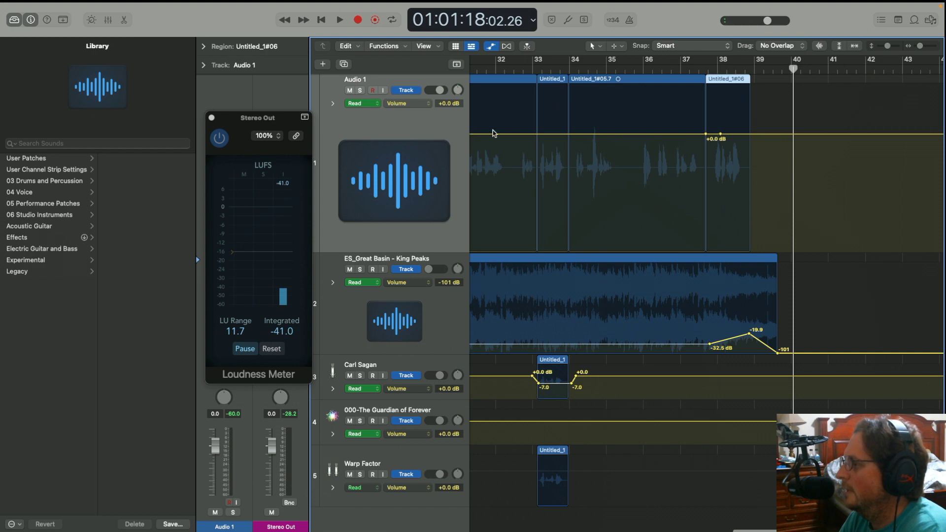
click(504, 75)
key(space)
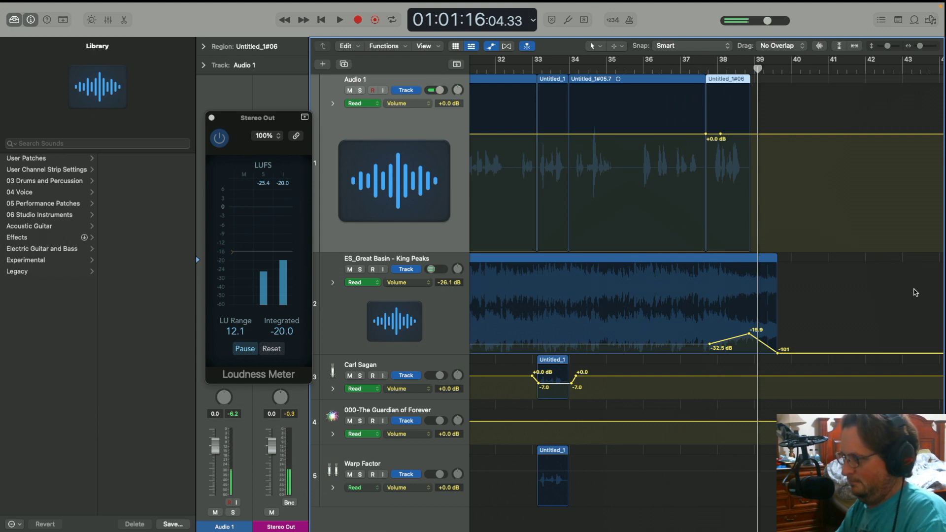
key(space)
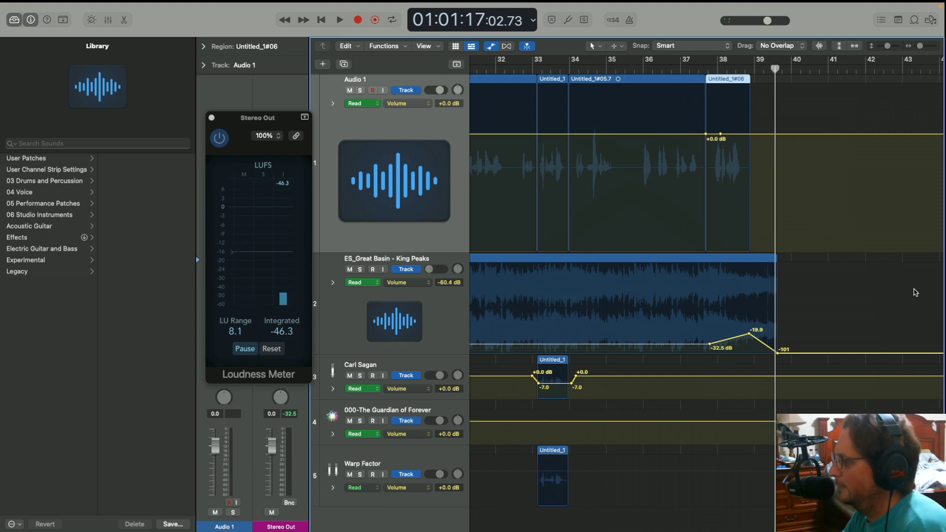
Step: Move the project end marker back to the end of the music region at about 01:01:17:02
scroll(867, 259, down, 5)
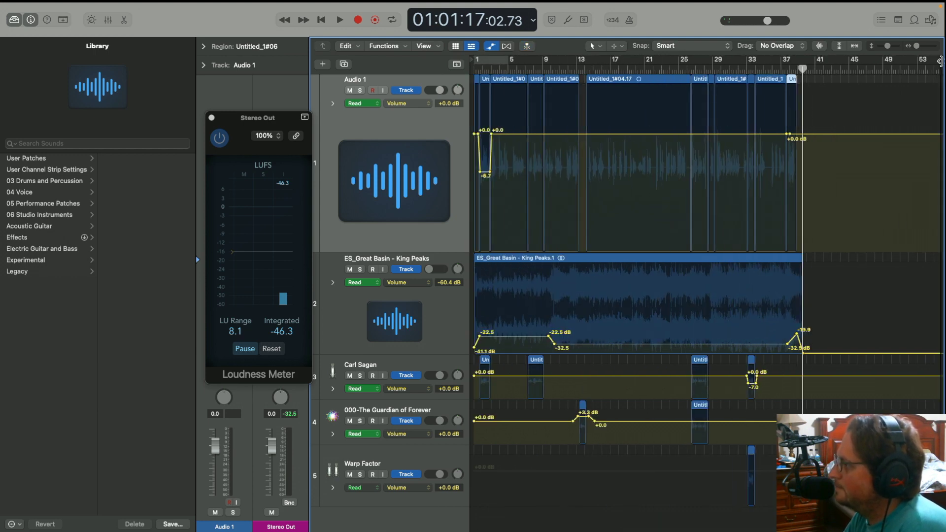
drag(940, 60, 802, 77)
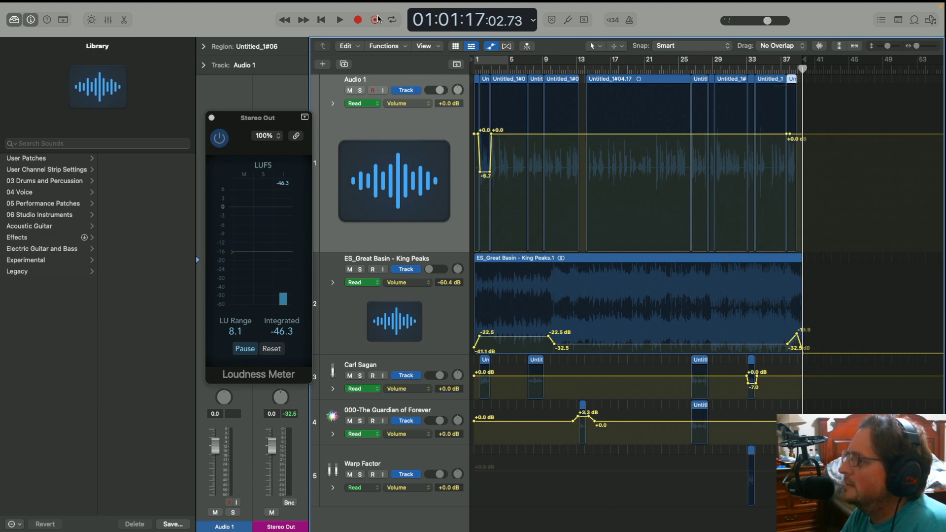
Step: Hide the library and move the Loudness Meter clear of the regions, over the track headers
click(13, 20)
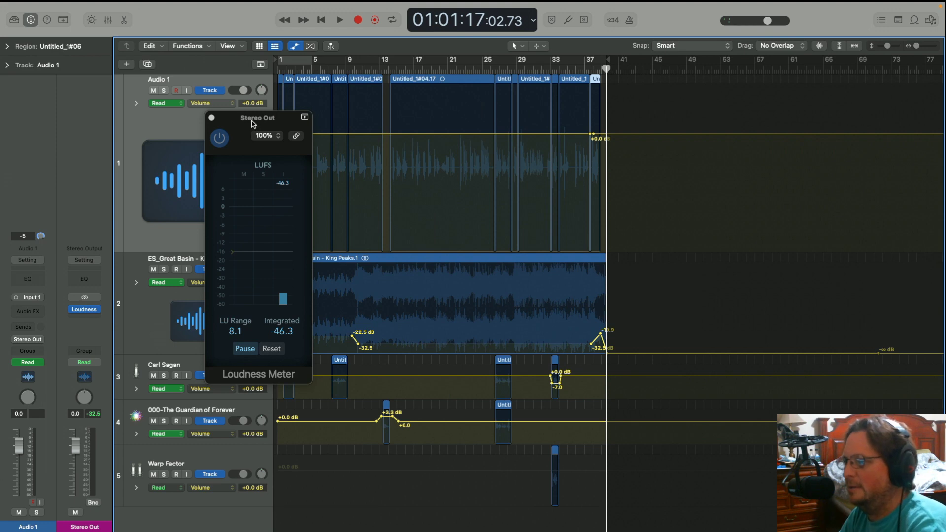
drag(252, 123, 182, 97)
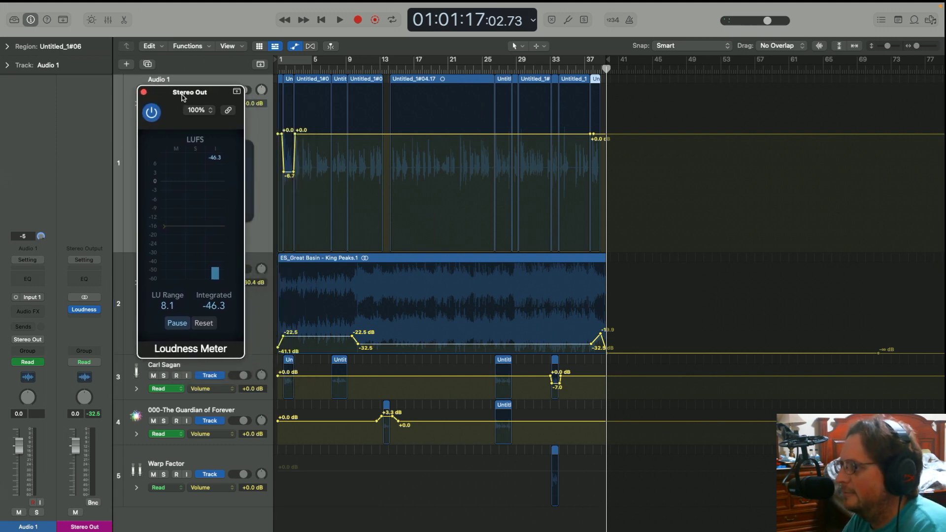
Step: Reset the Stereo Out peak level and play the whole mix from 01:00:00:00 to the end to check its loudness
click(326, 20)
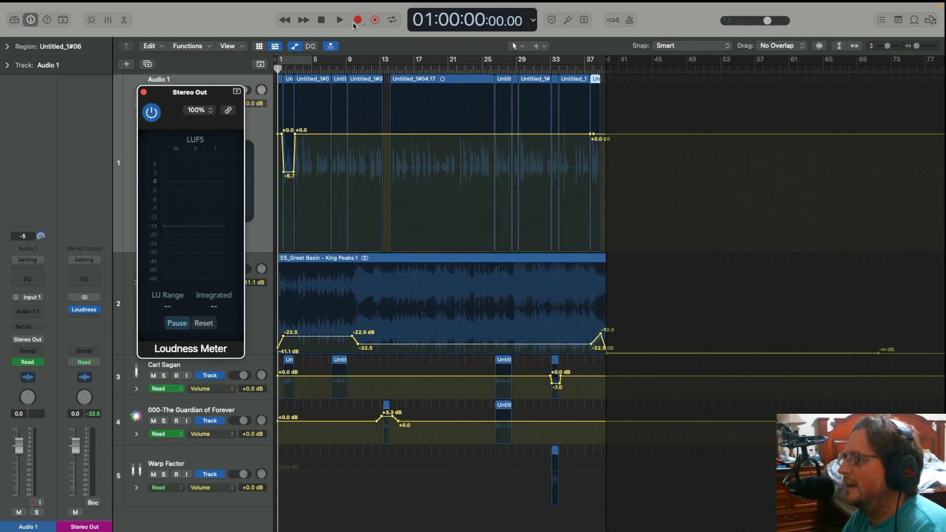
click(96, 416)
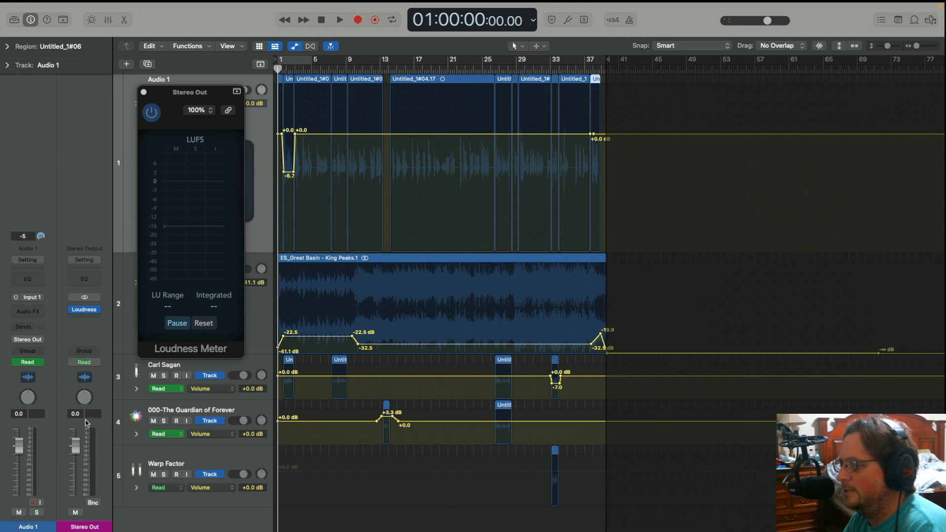
click(341, 19)
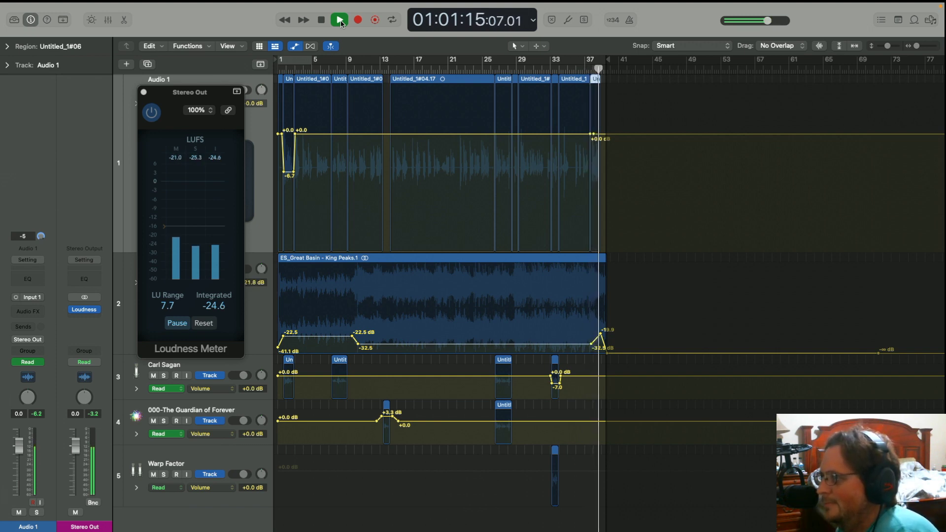
key(space)
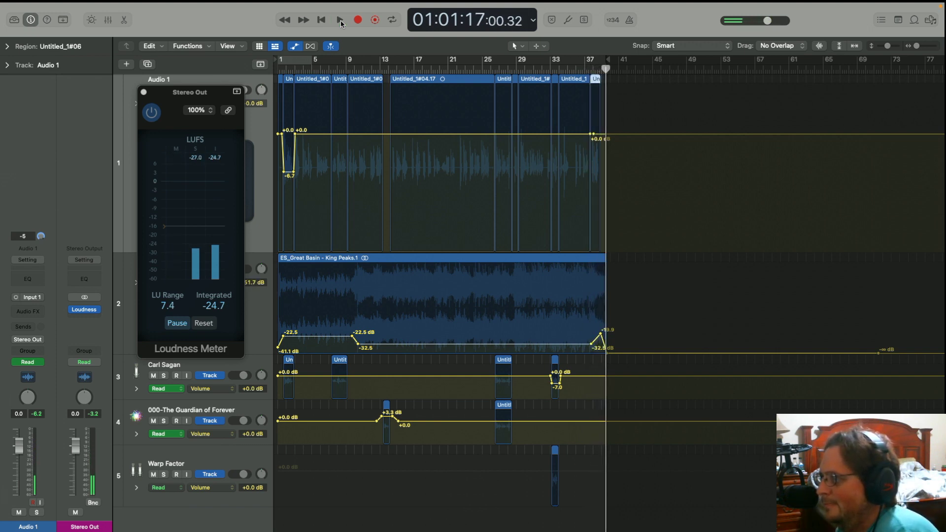